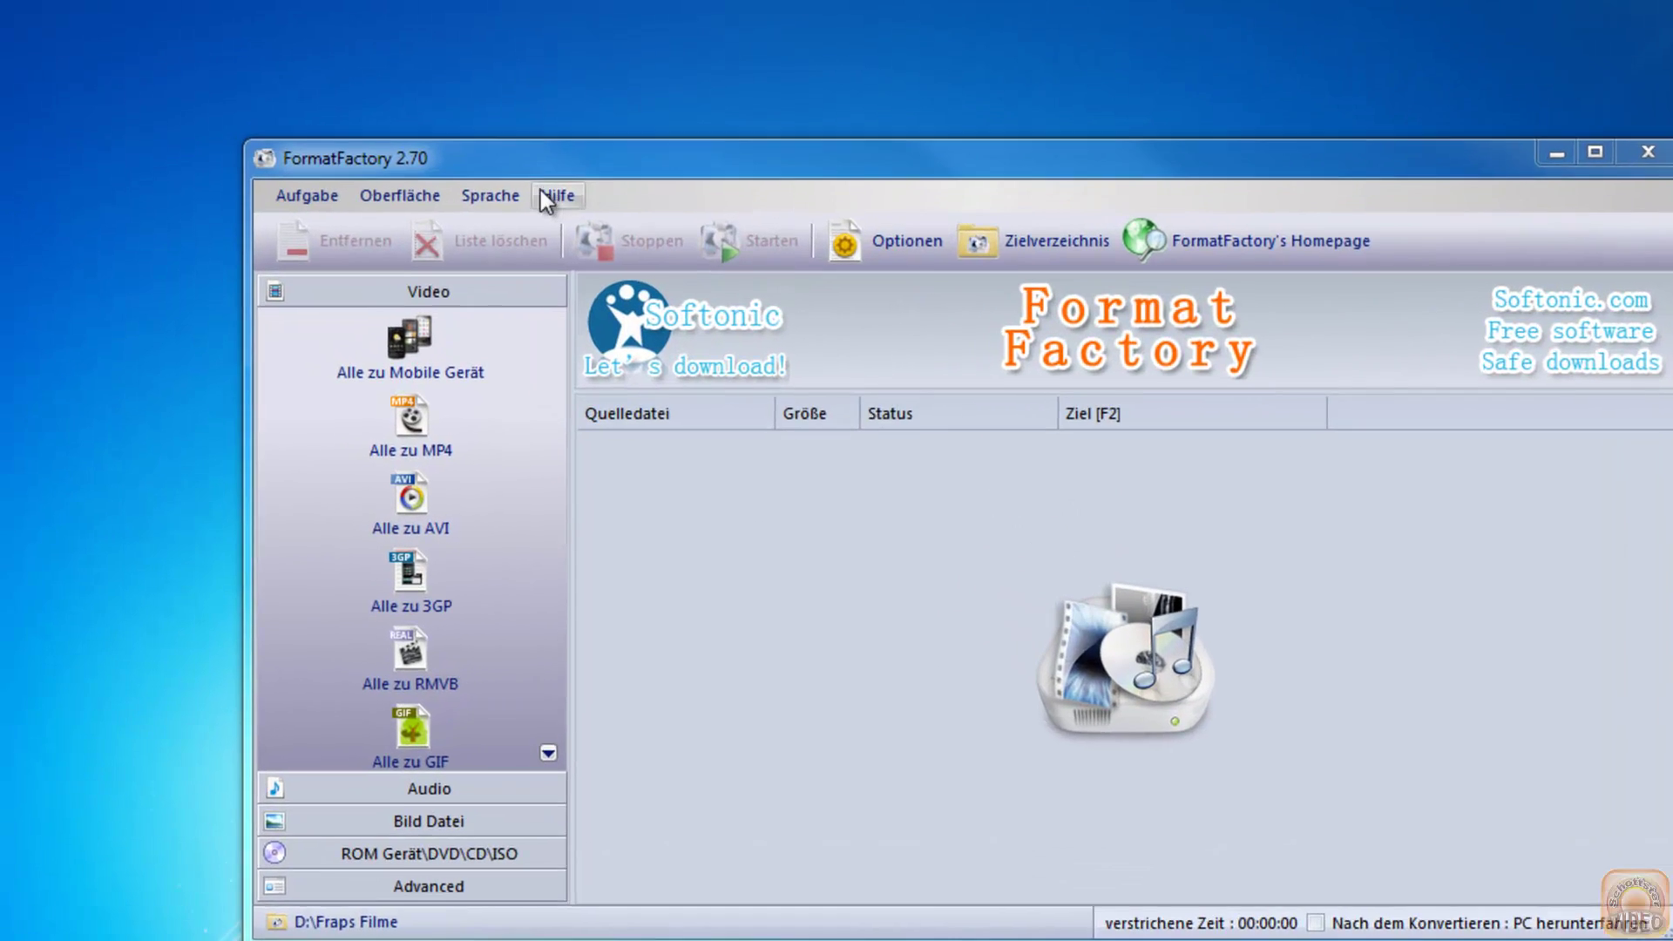
- Look through the available interface language options
click(423, 169)
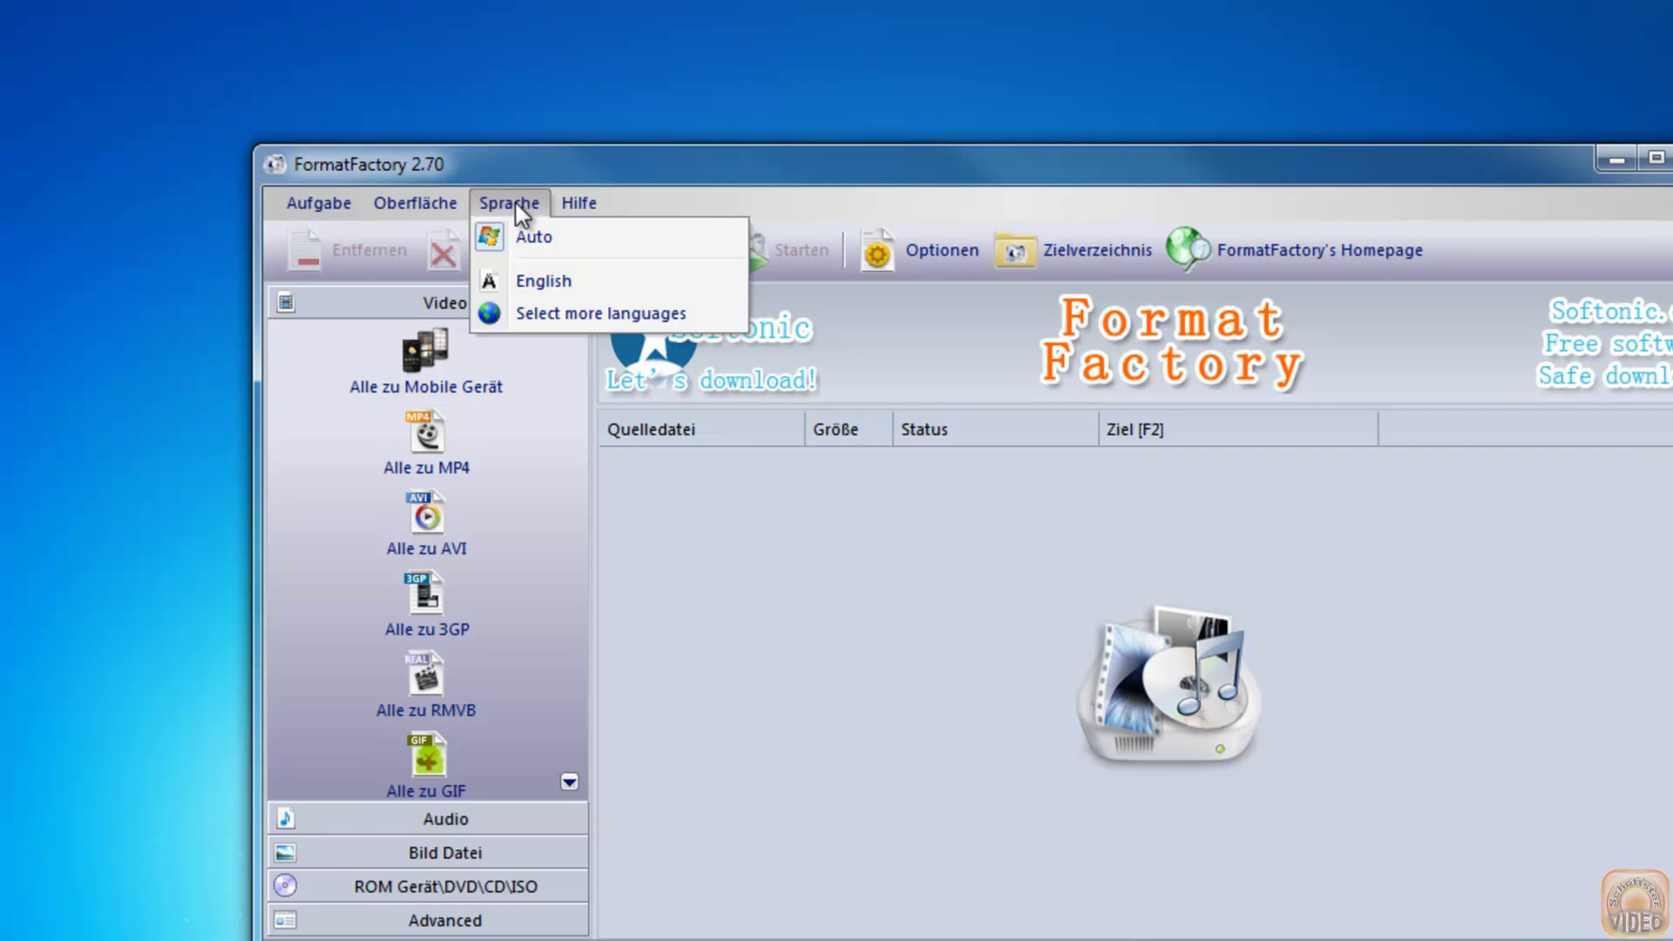
click(509, 206)
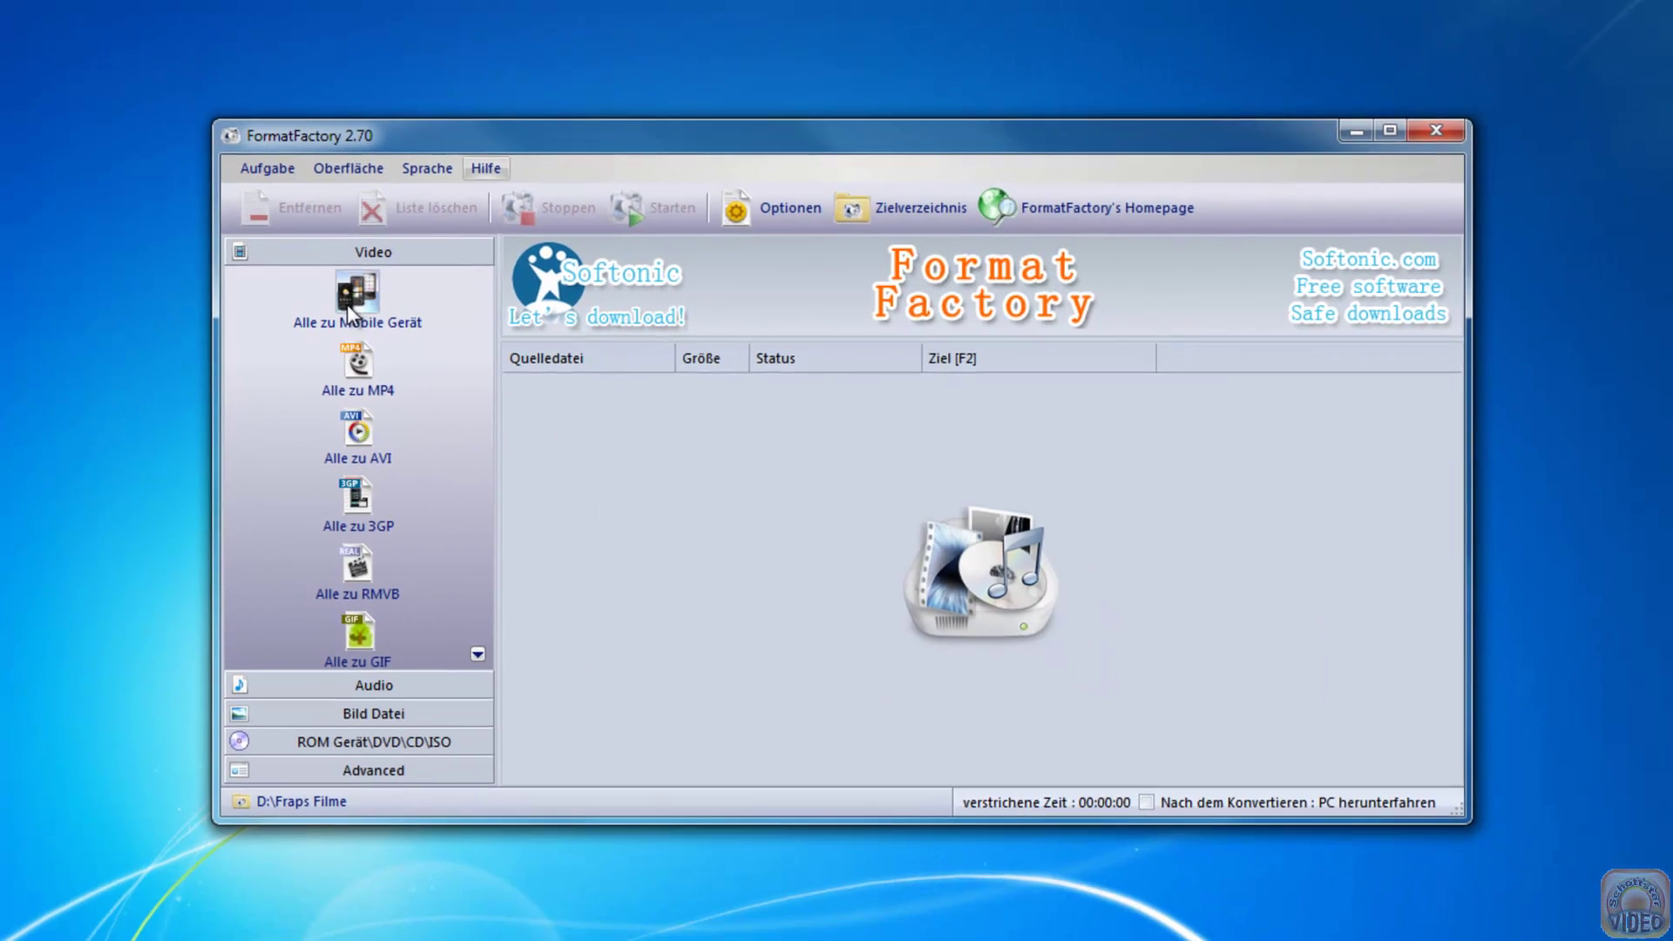
- Examine the Apple and Motorola presets and their settings for mobile device conversion, and leave the conversion setup without adding a file
click(348, 305)
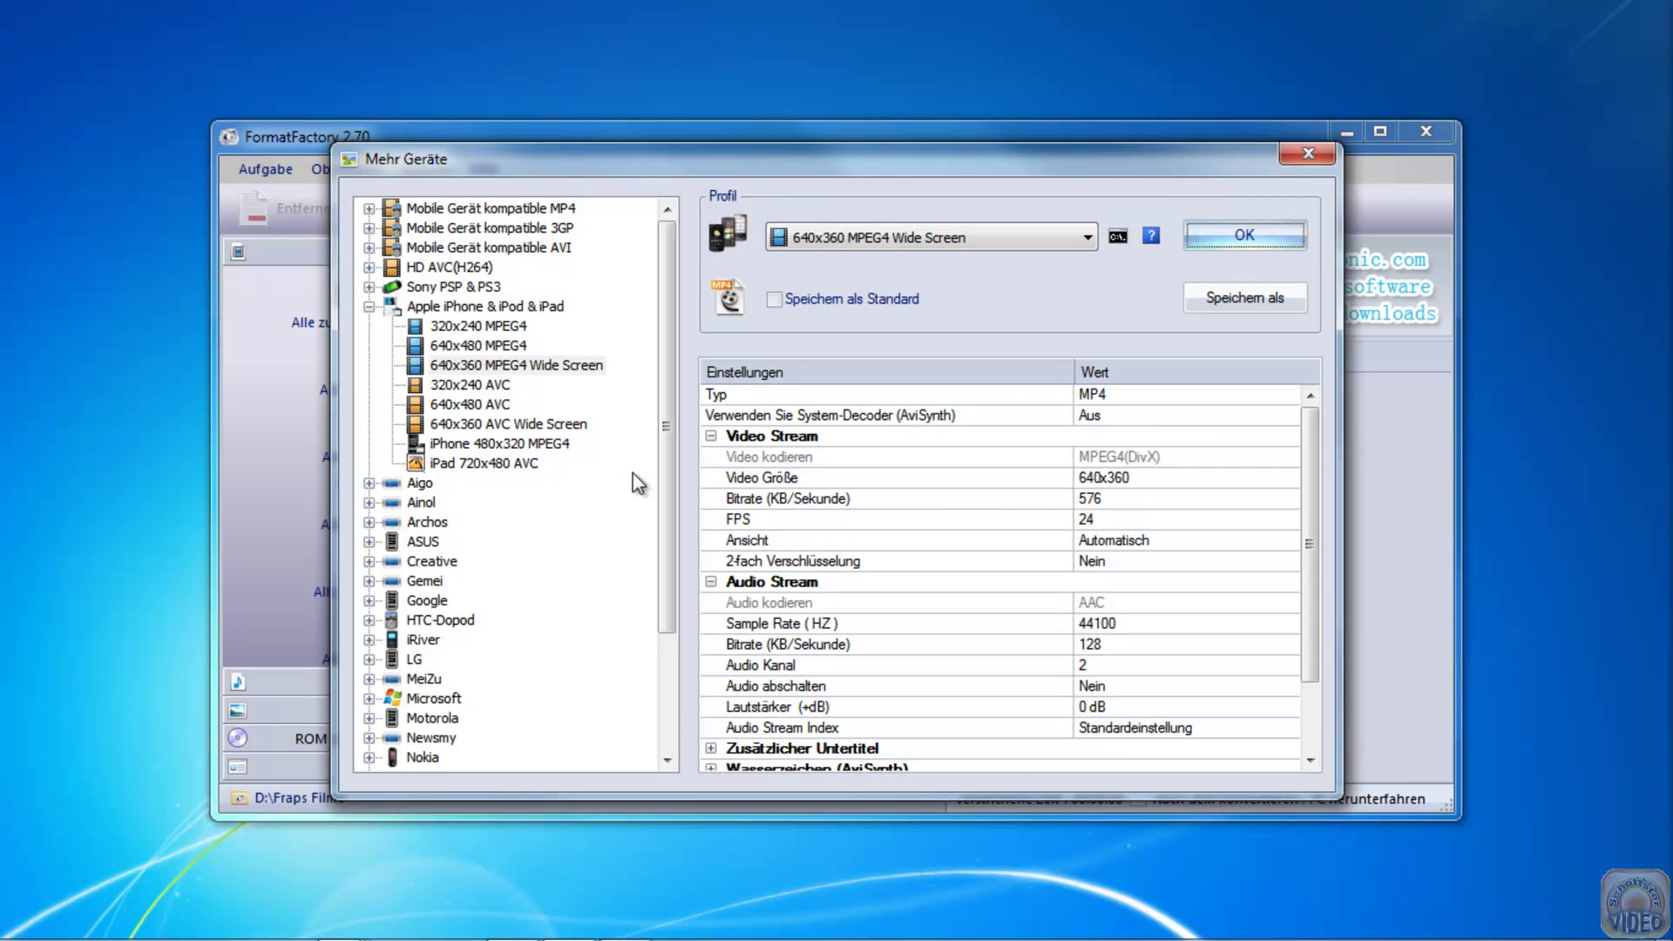
click(368, 307)
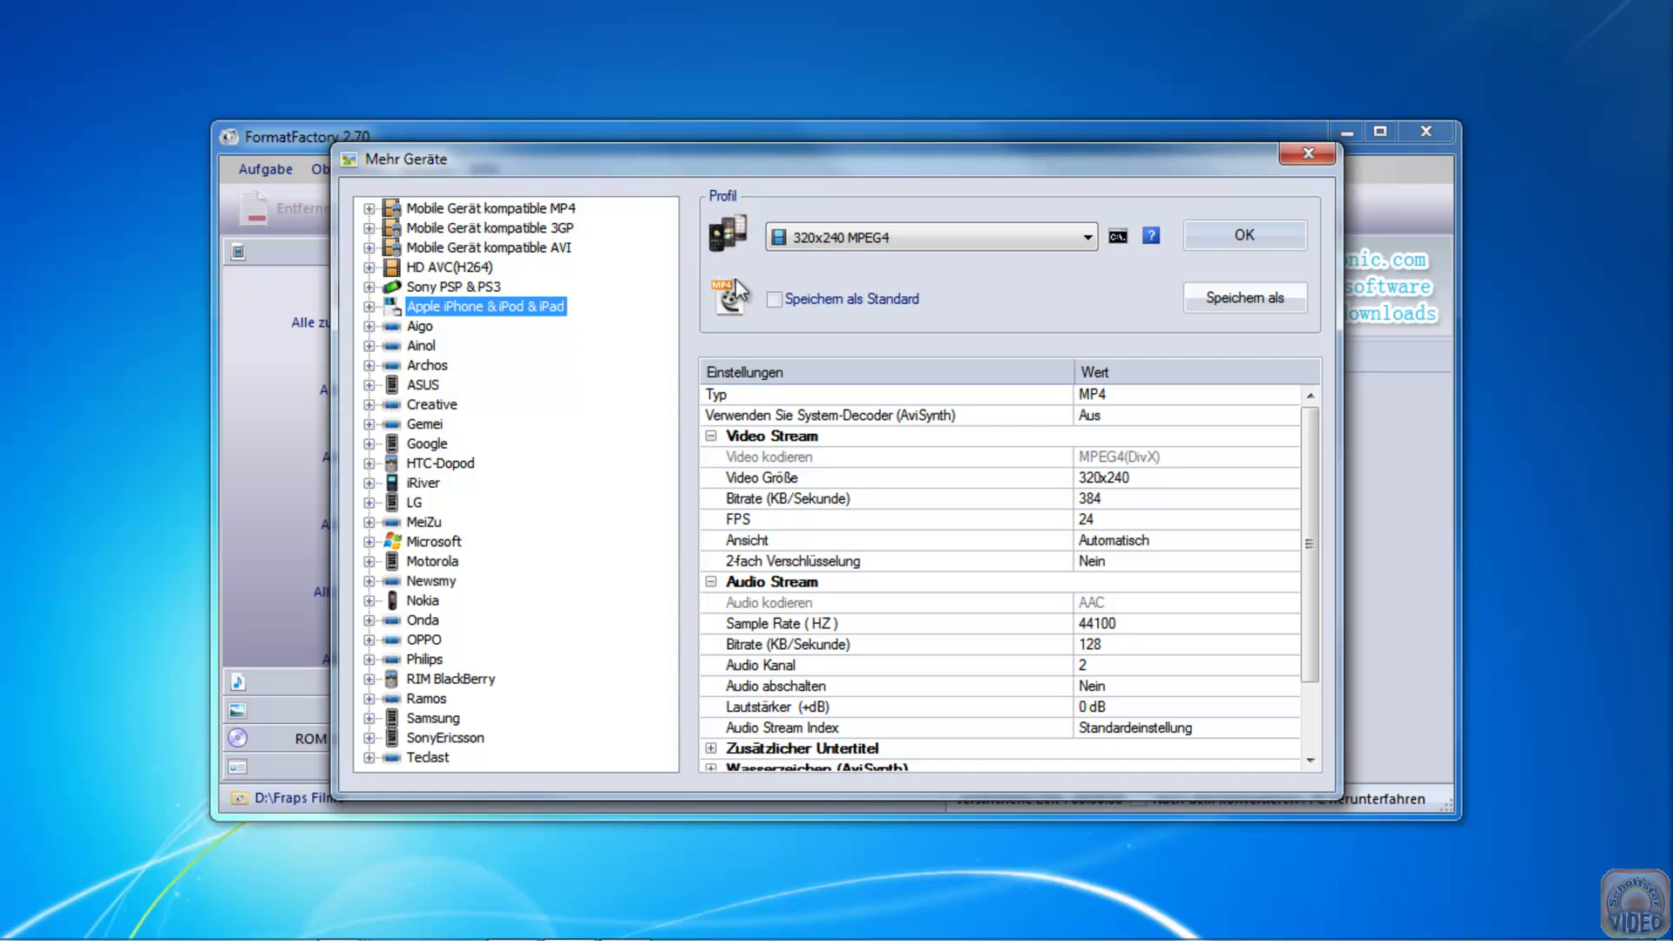
click(369, 563)
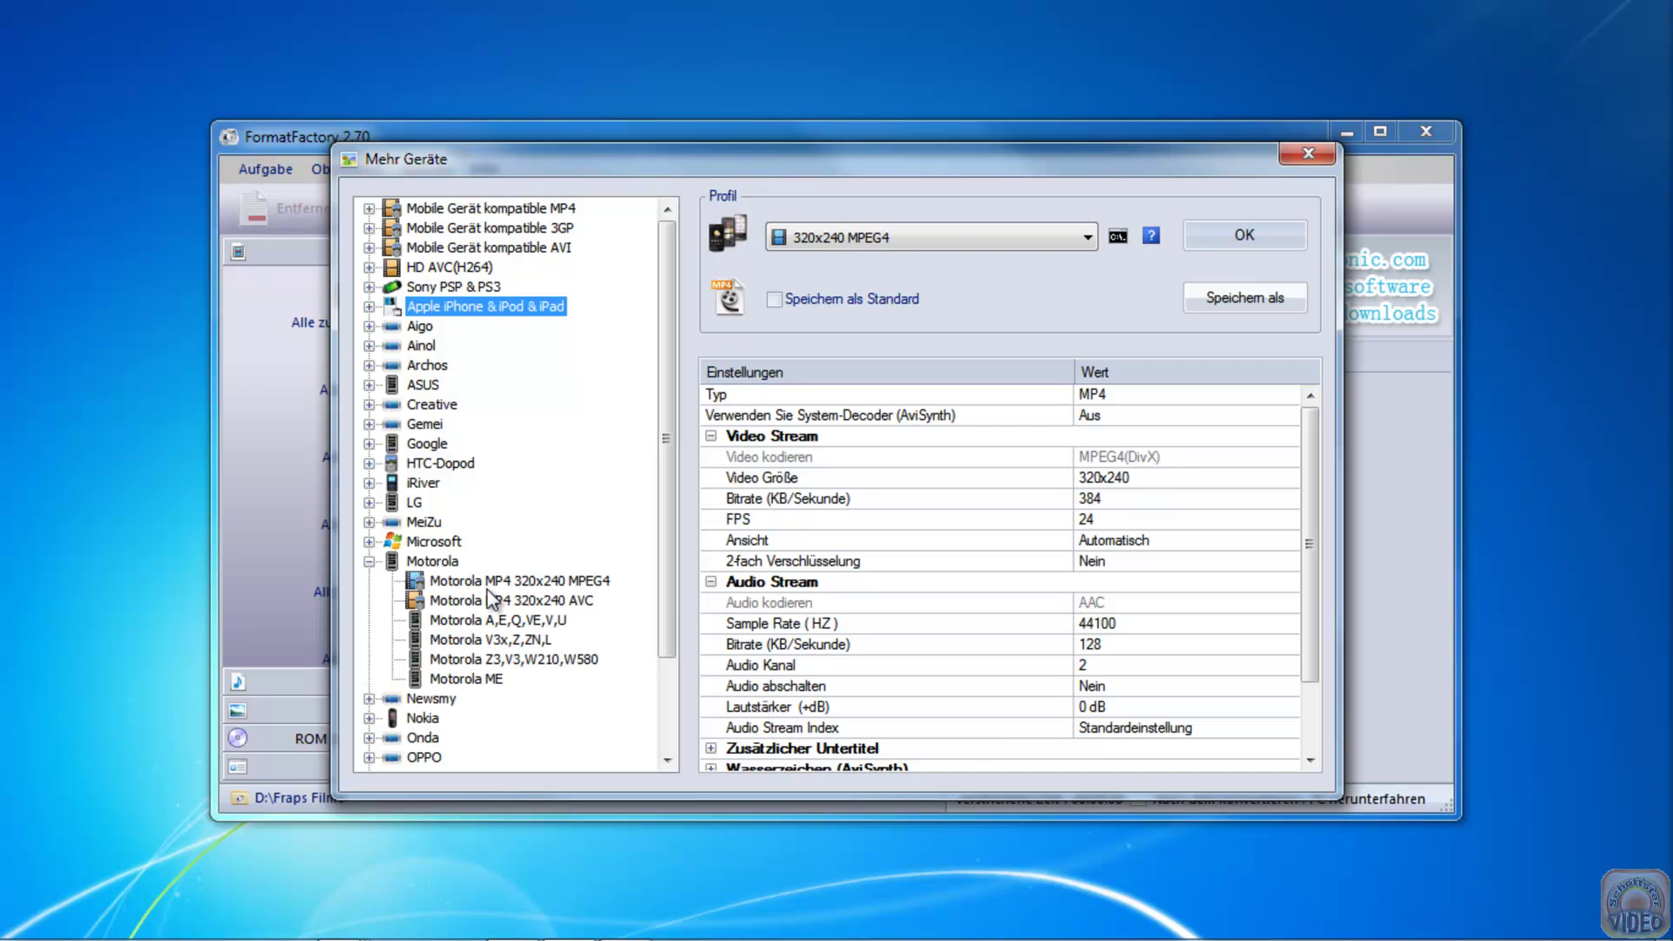
click(370, 562)
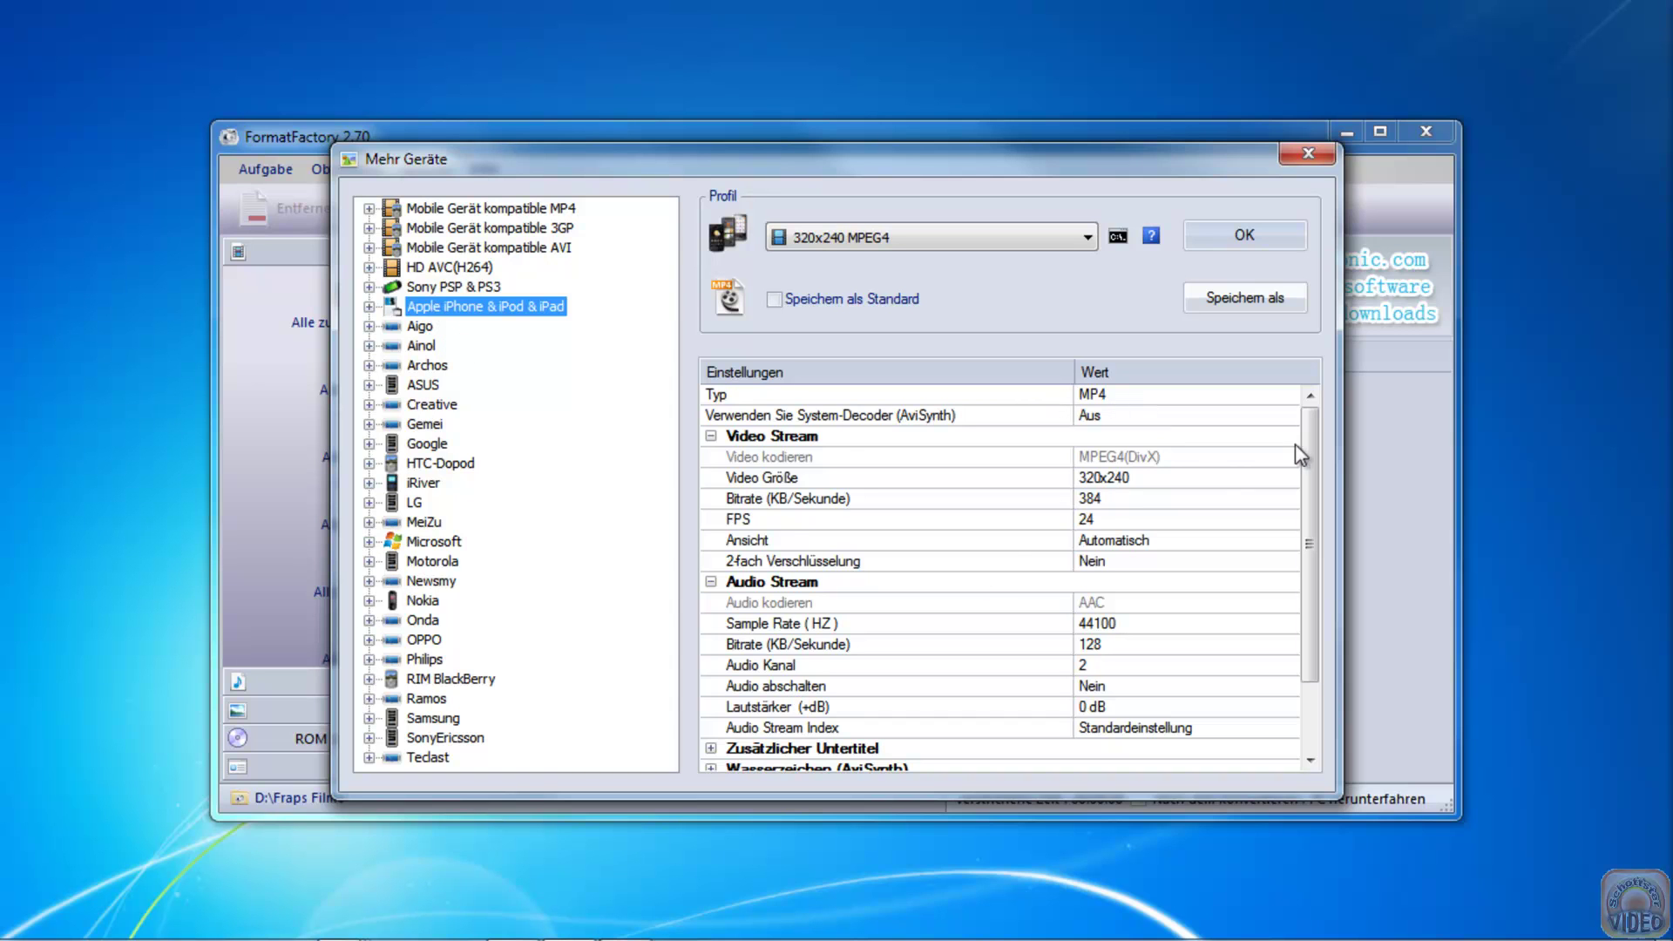
mouse_move(1312, 441)
mouse_down()
mouse_move(1312, 527)
mouse_move(1310, 439)
mouse_up()
click(1253, 232)
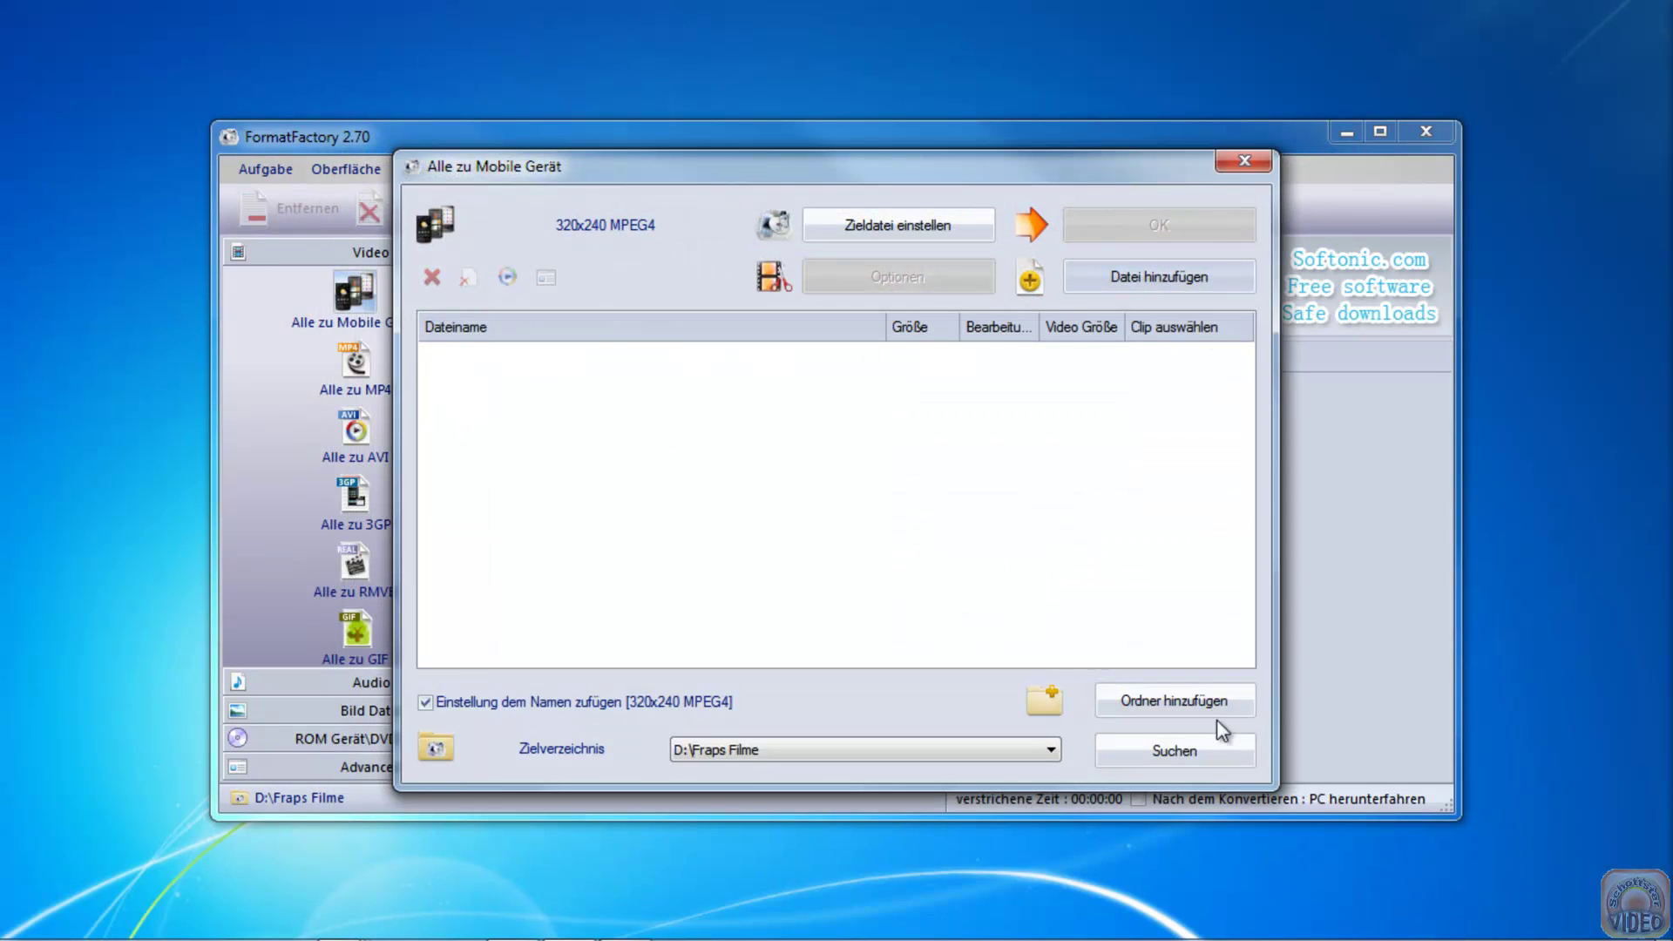
click(1244, 162)
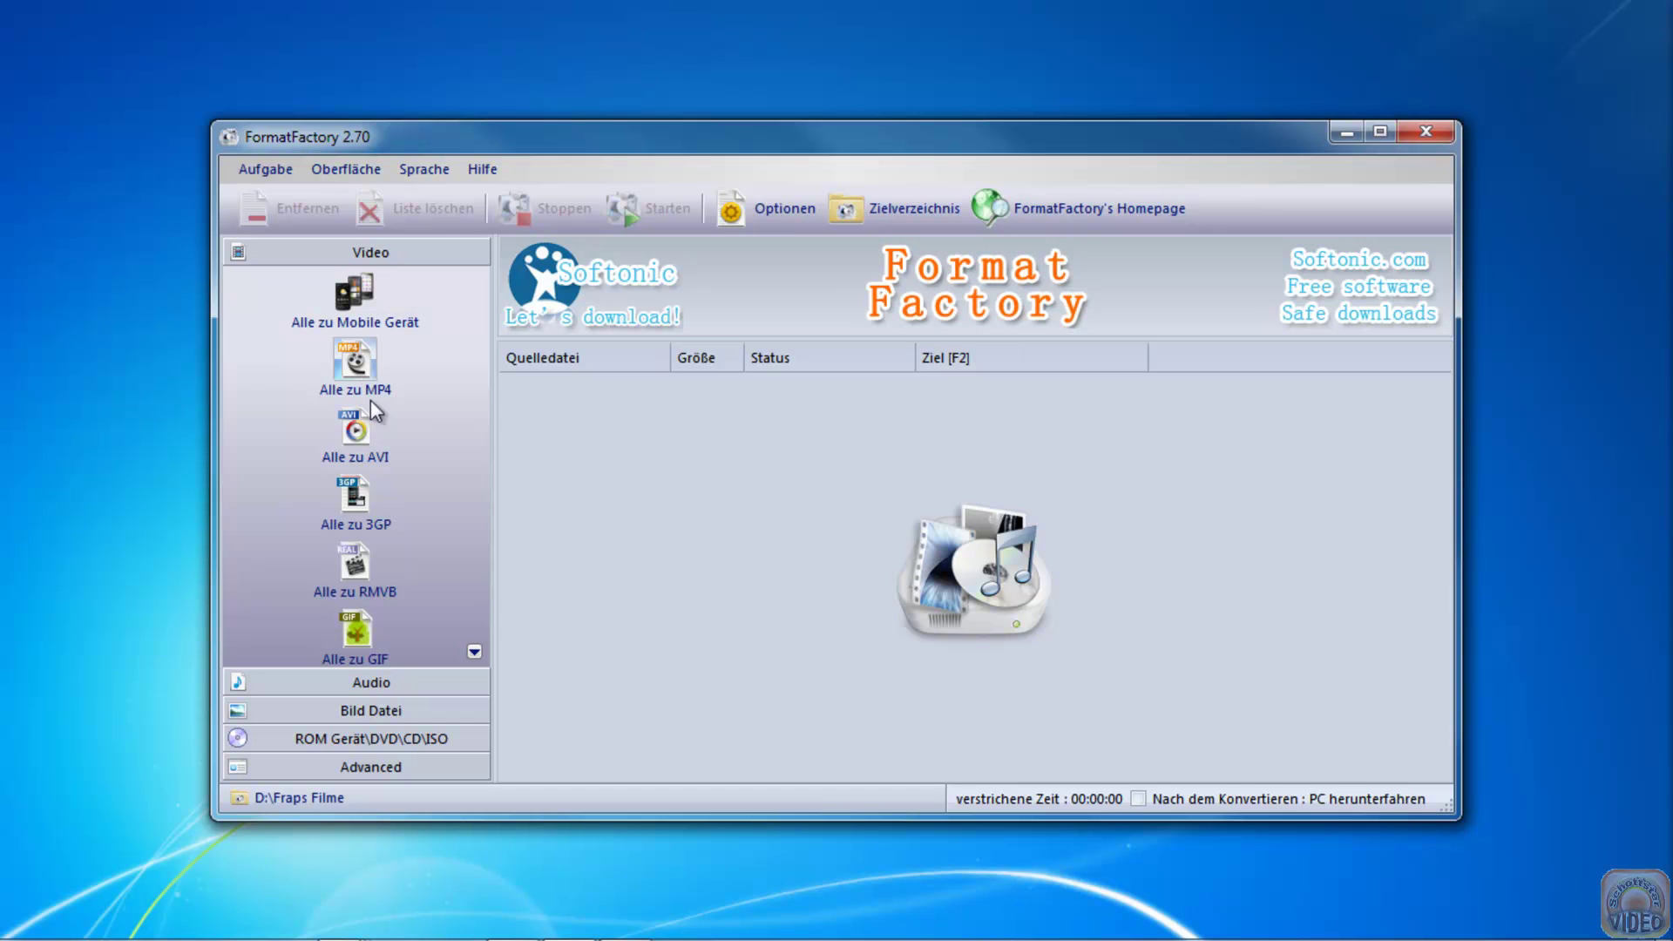
- Start an AVI conversion setup and set its output profile to HD 1280x720 AVC Wide Screen
click(356, 431)
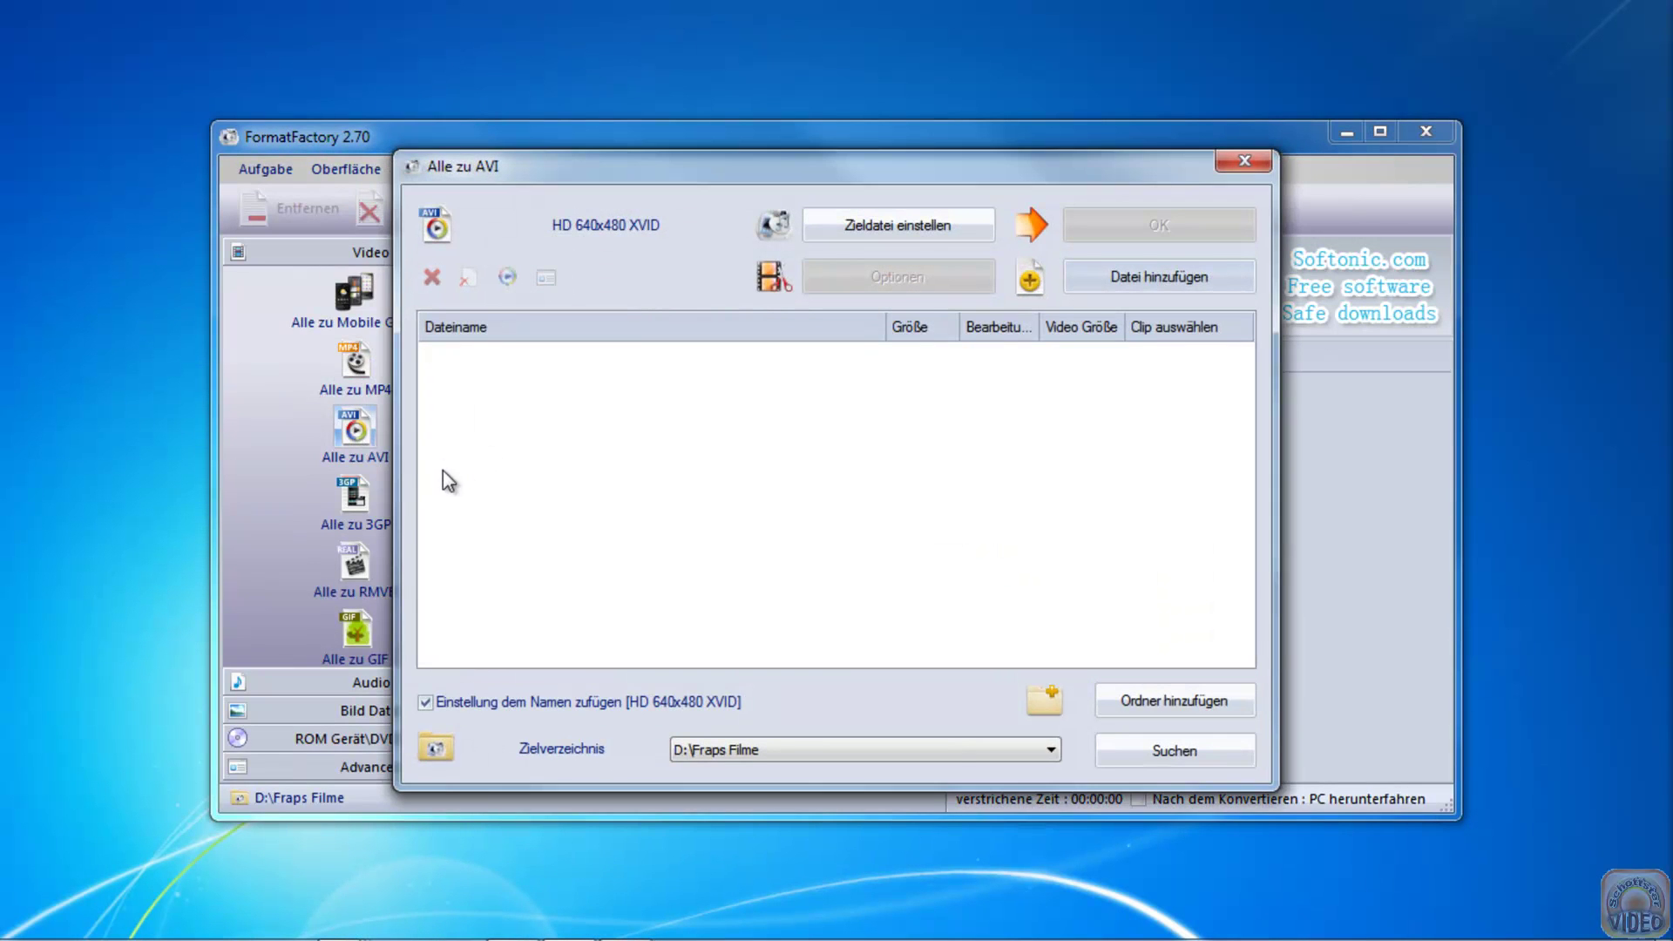
click(913, 228)
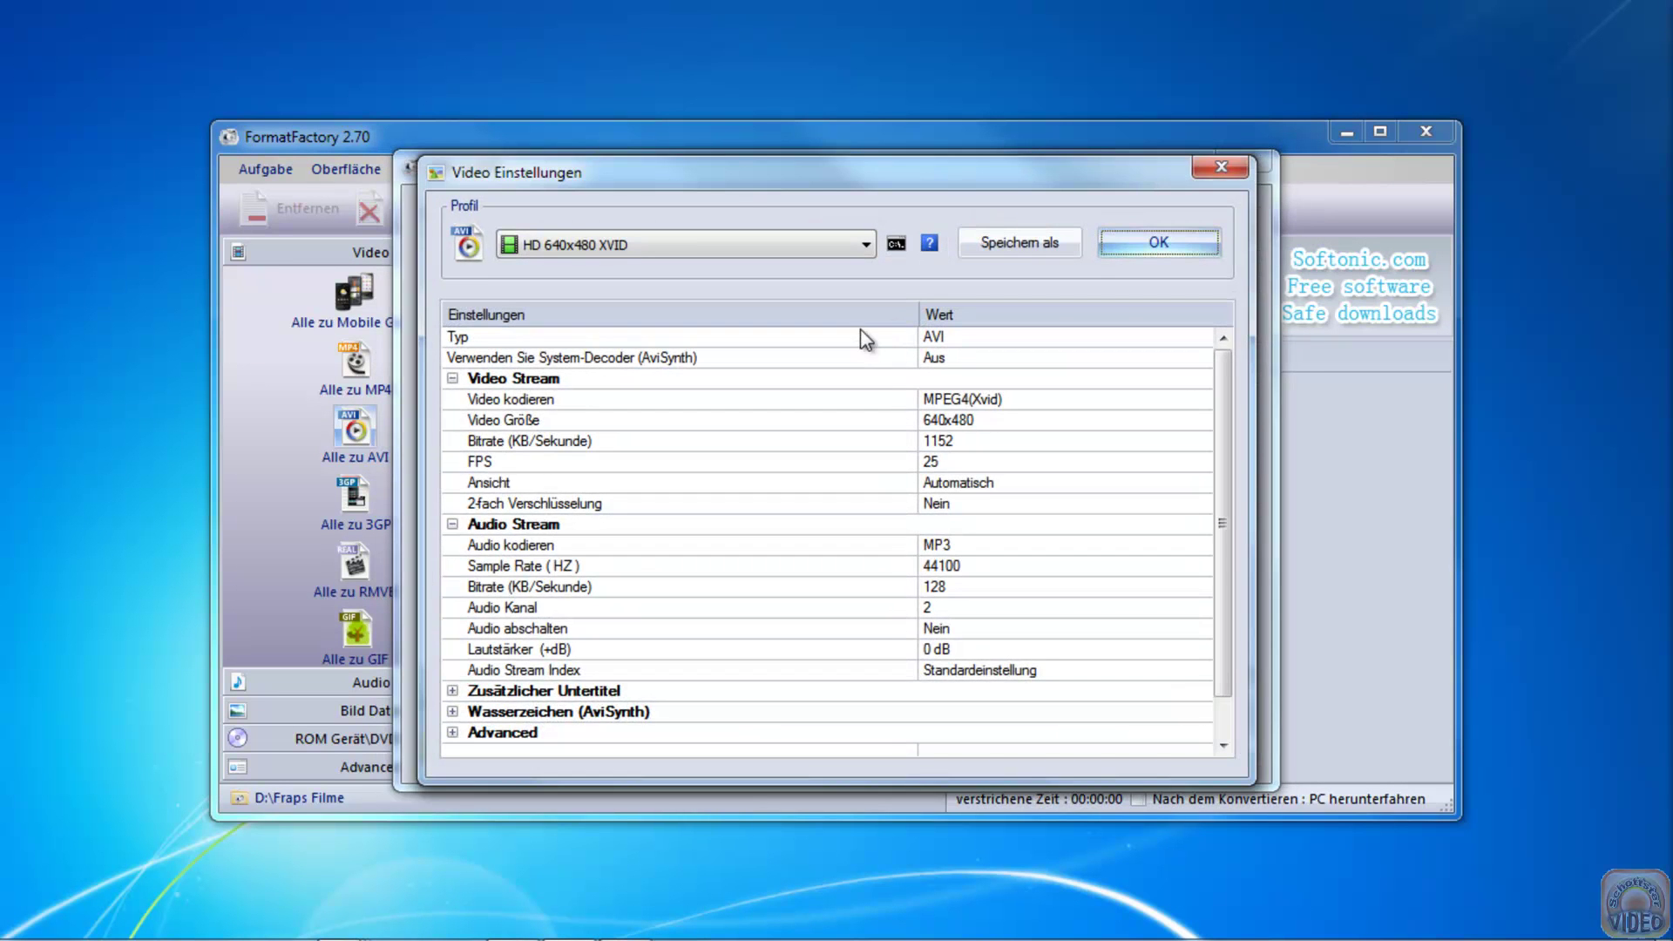
click(867, 248)
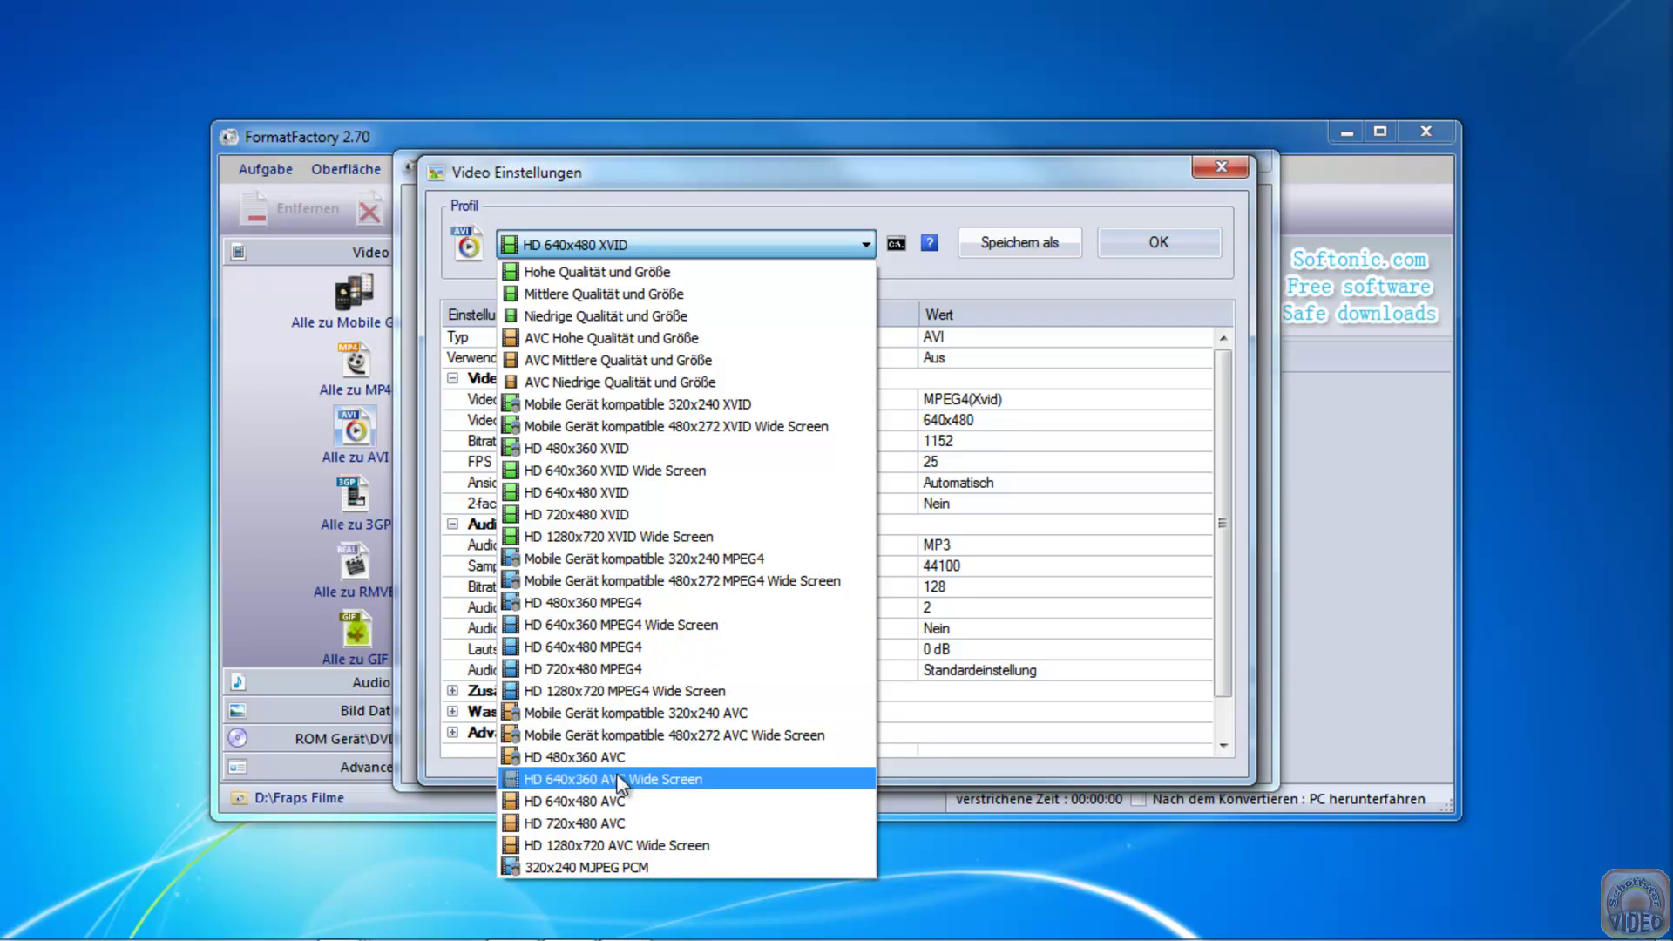
click(643, 846)
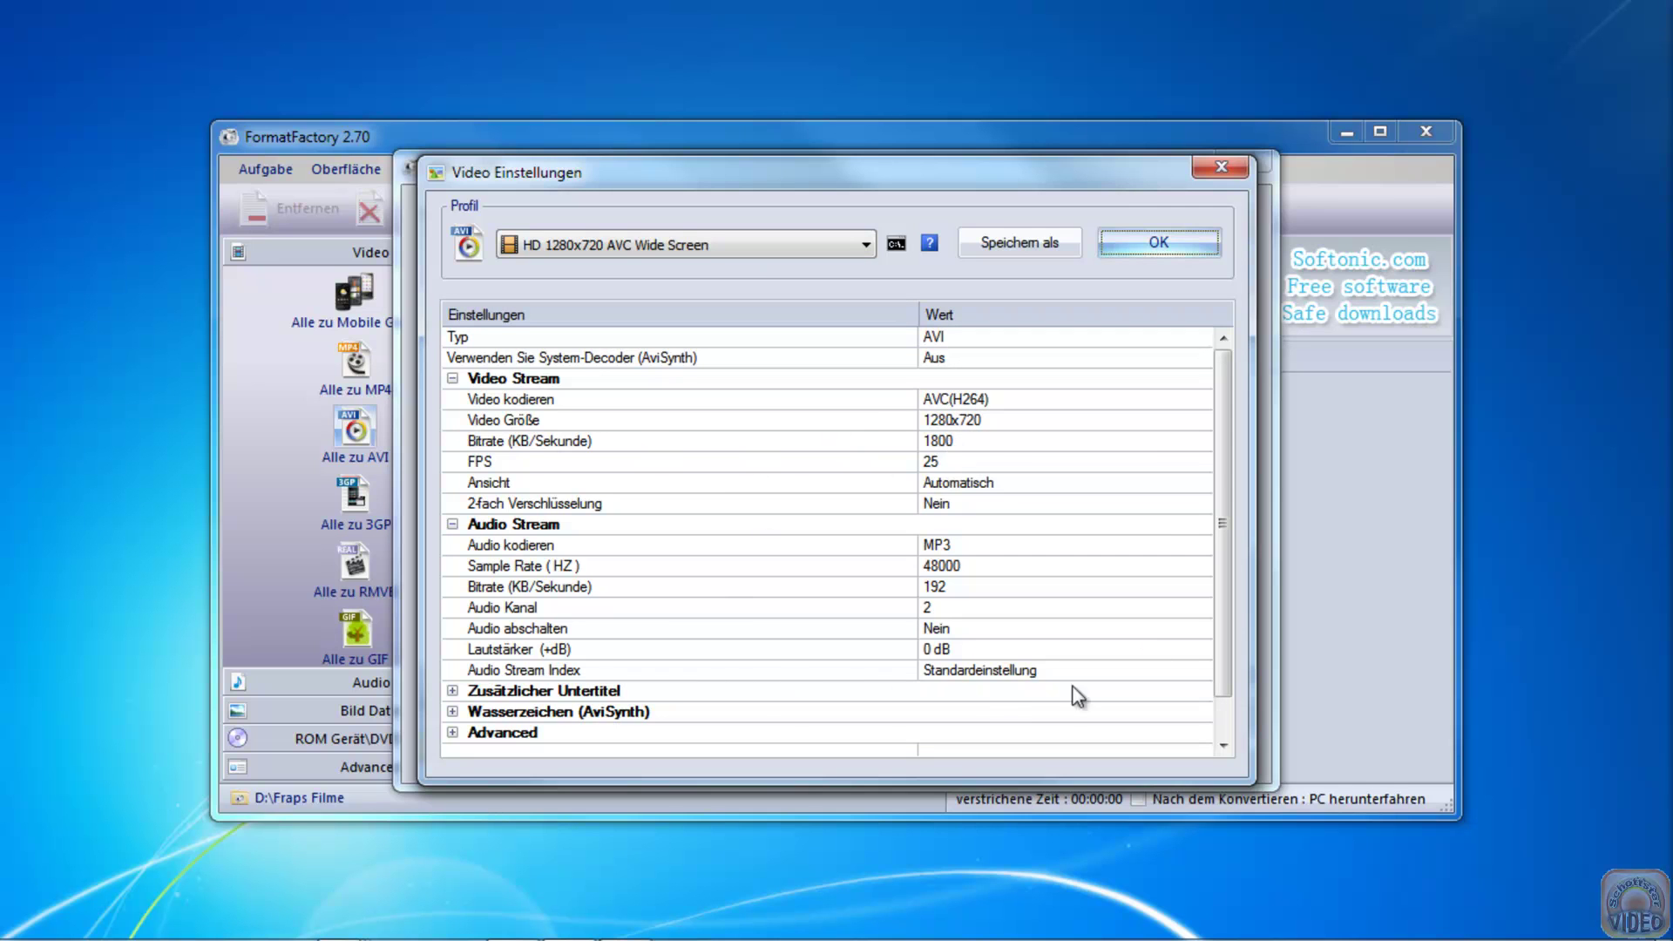
mouse_move(1222, 446)
mouse_down()
mouse_move(1222, 507)
mouse_move(1222, 447)
mouse_up()
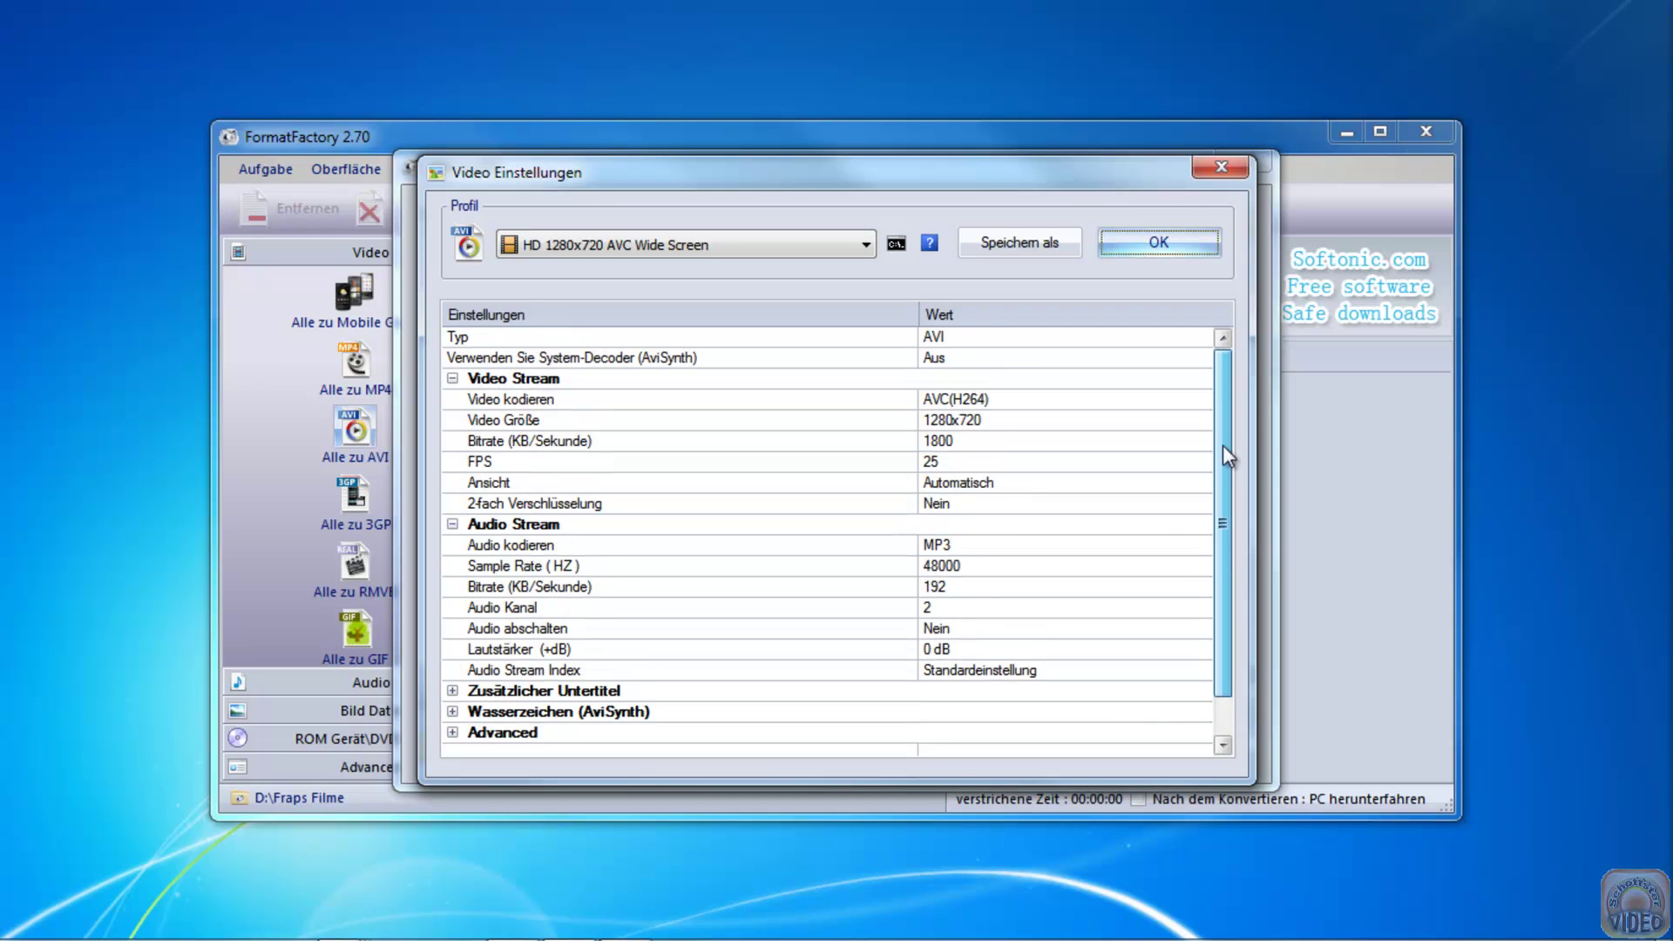
click(1151, 241)
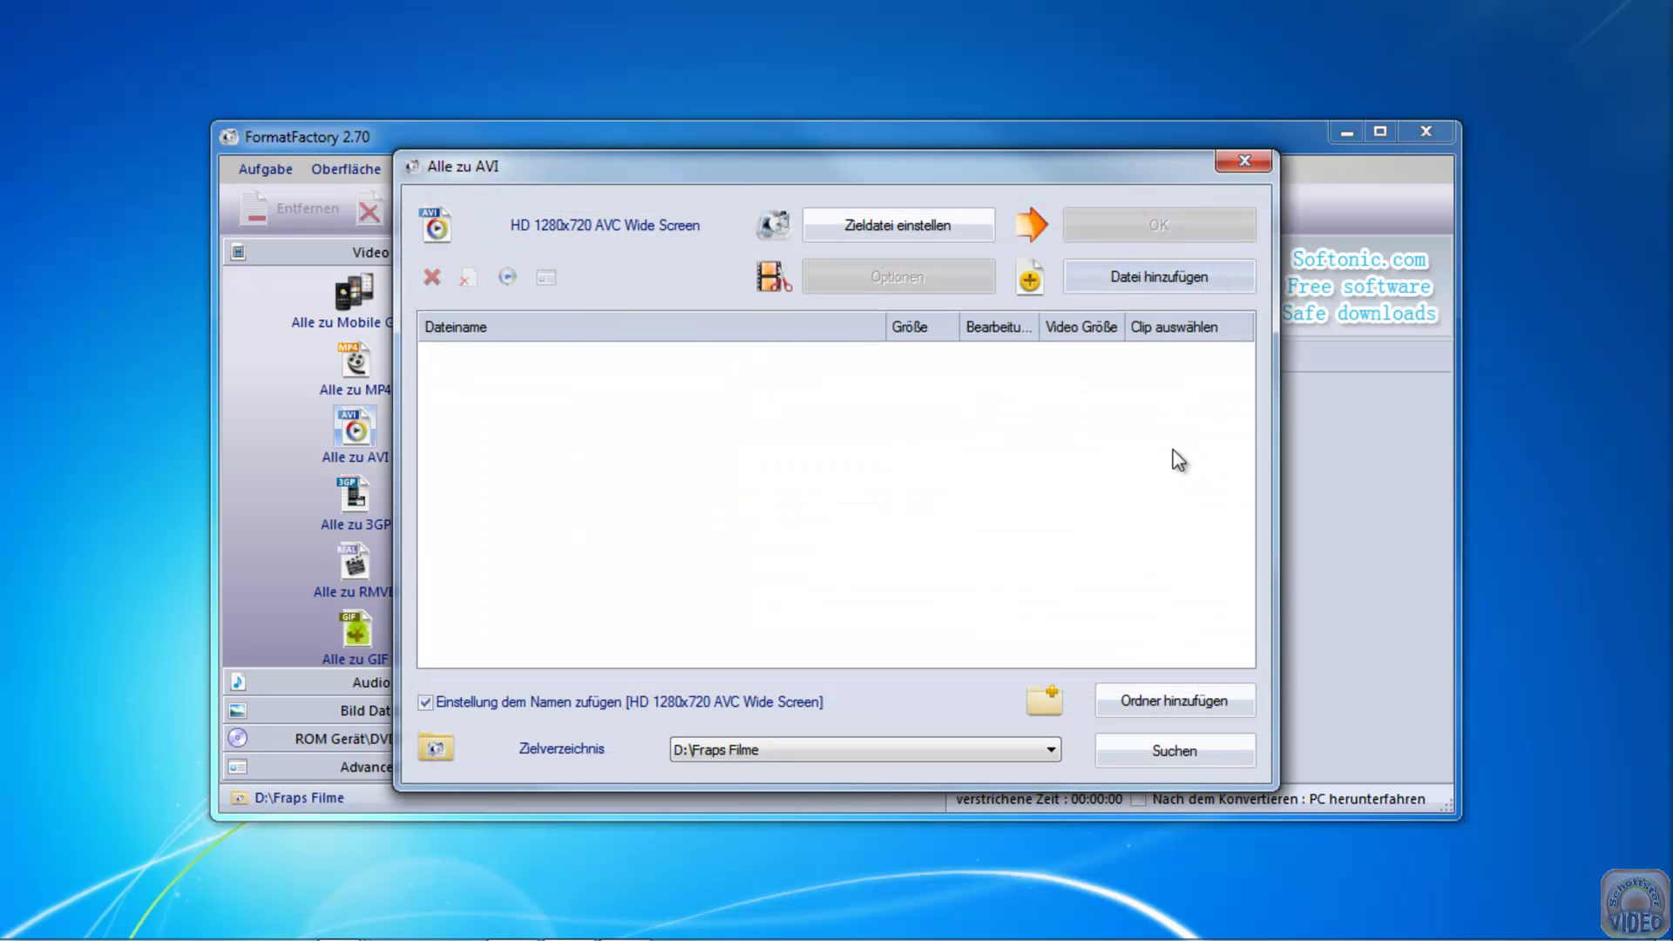
click(1144, 277)
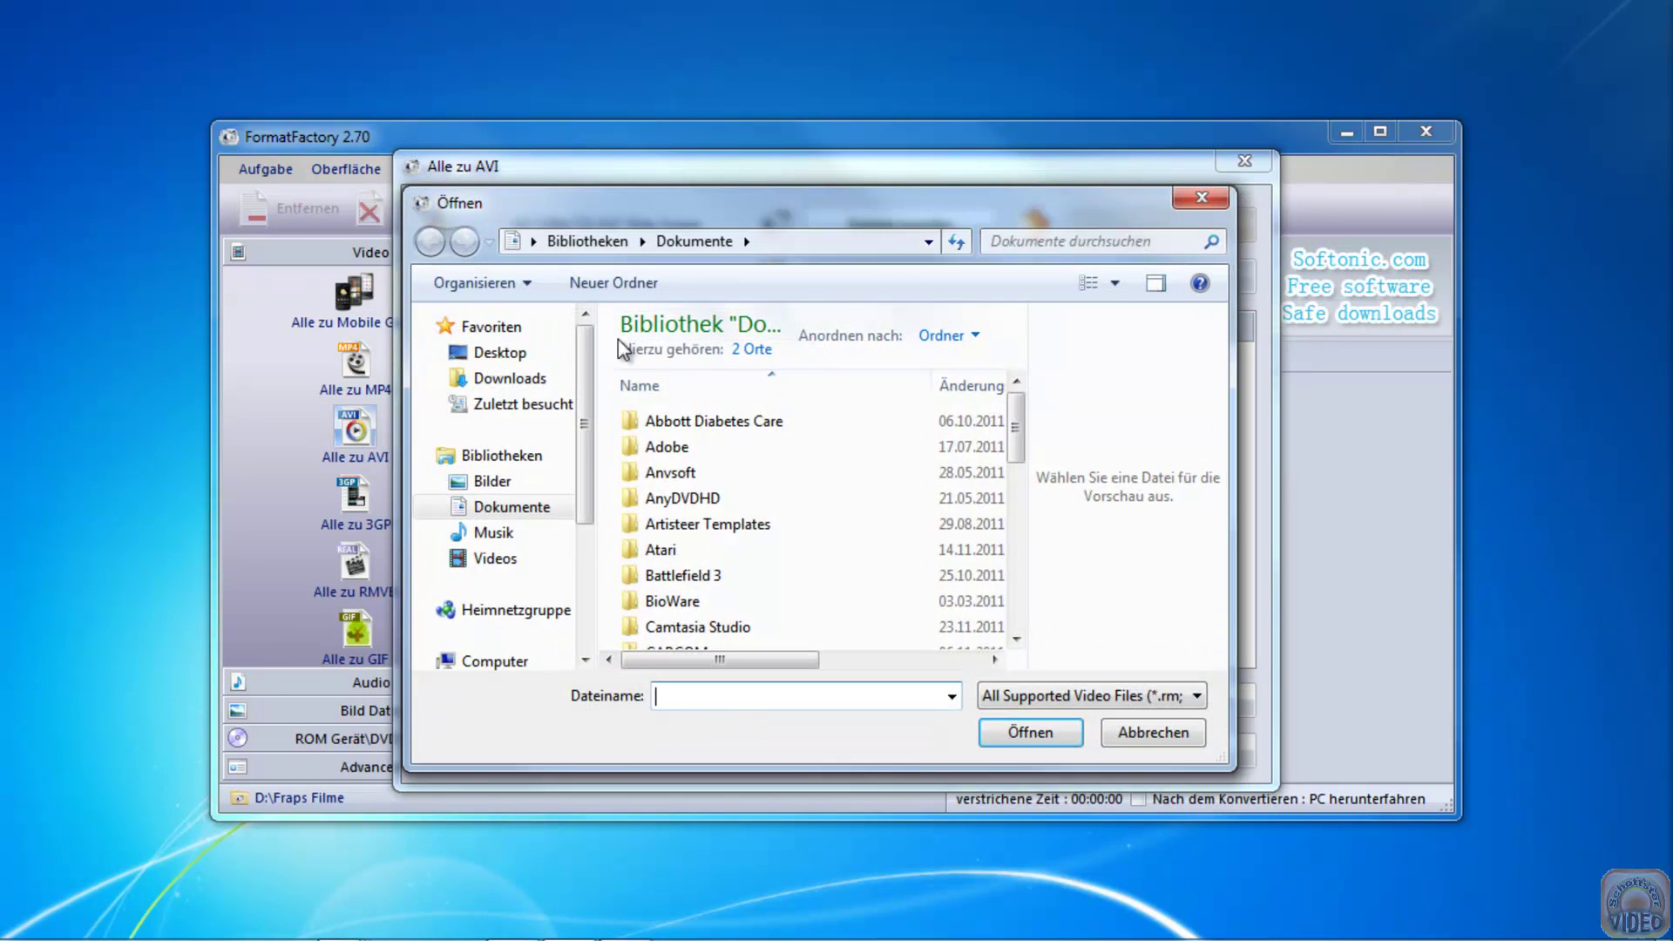
click(514, 378)
double_click(863, 453)
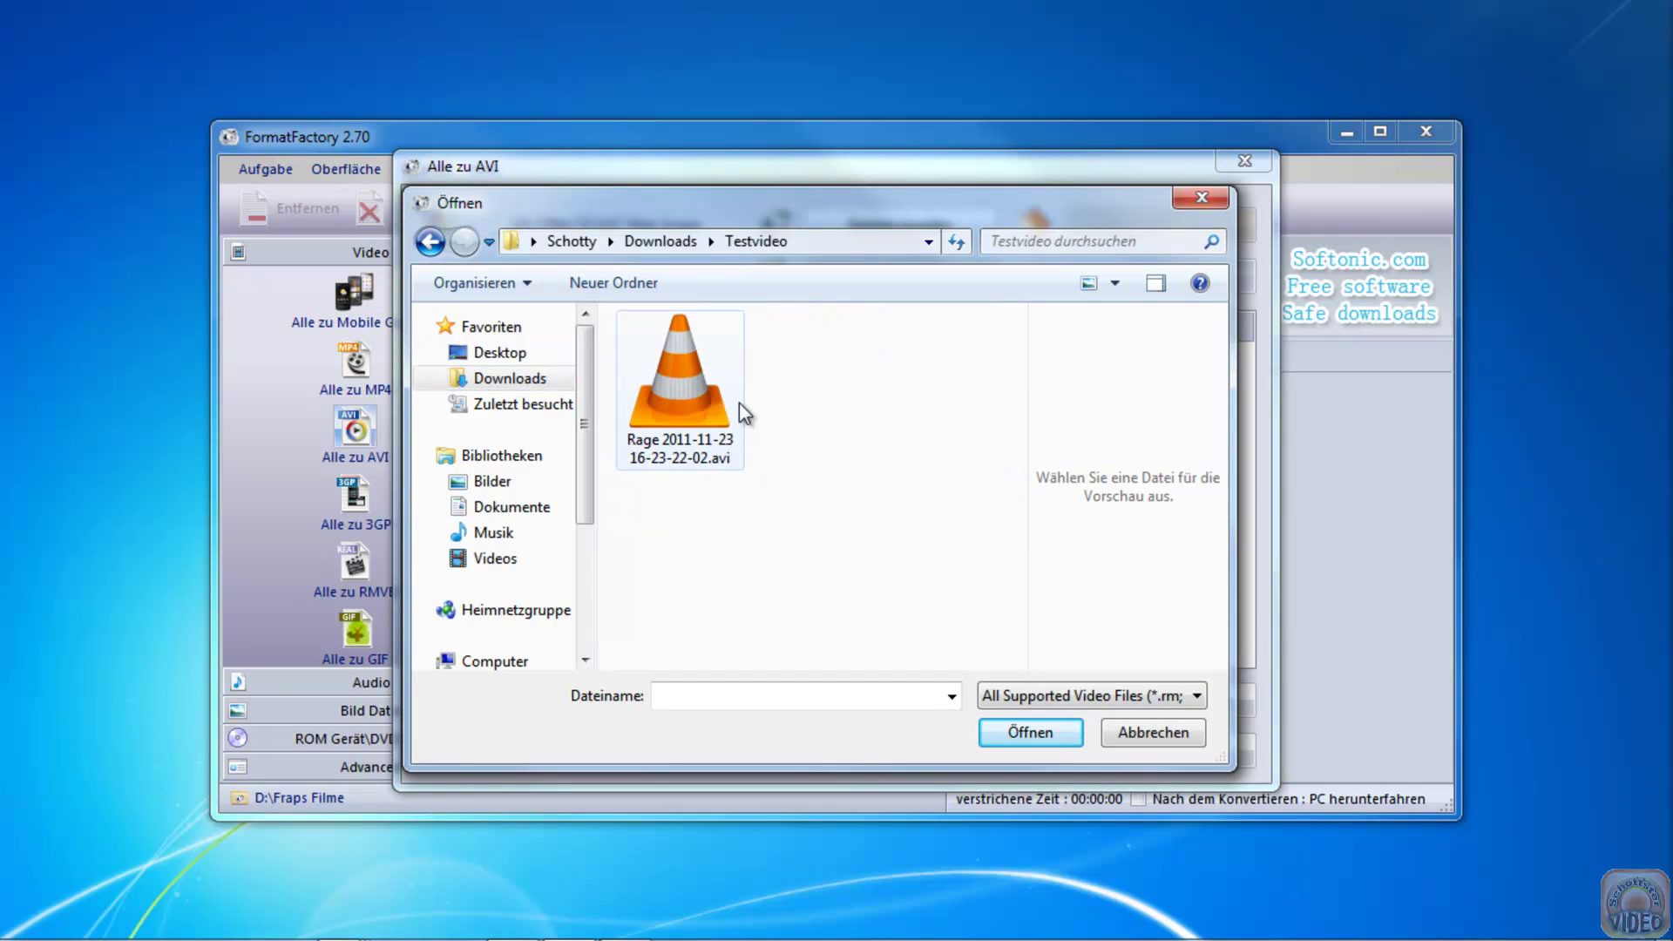
click(692, 400)
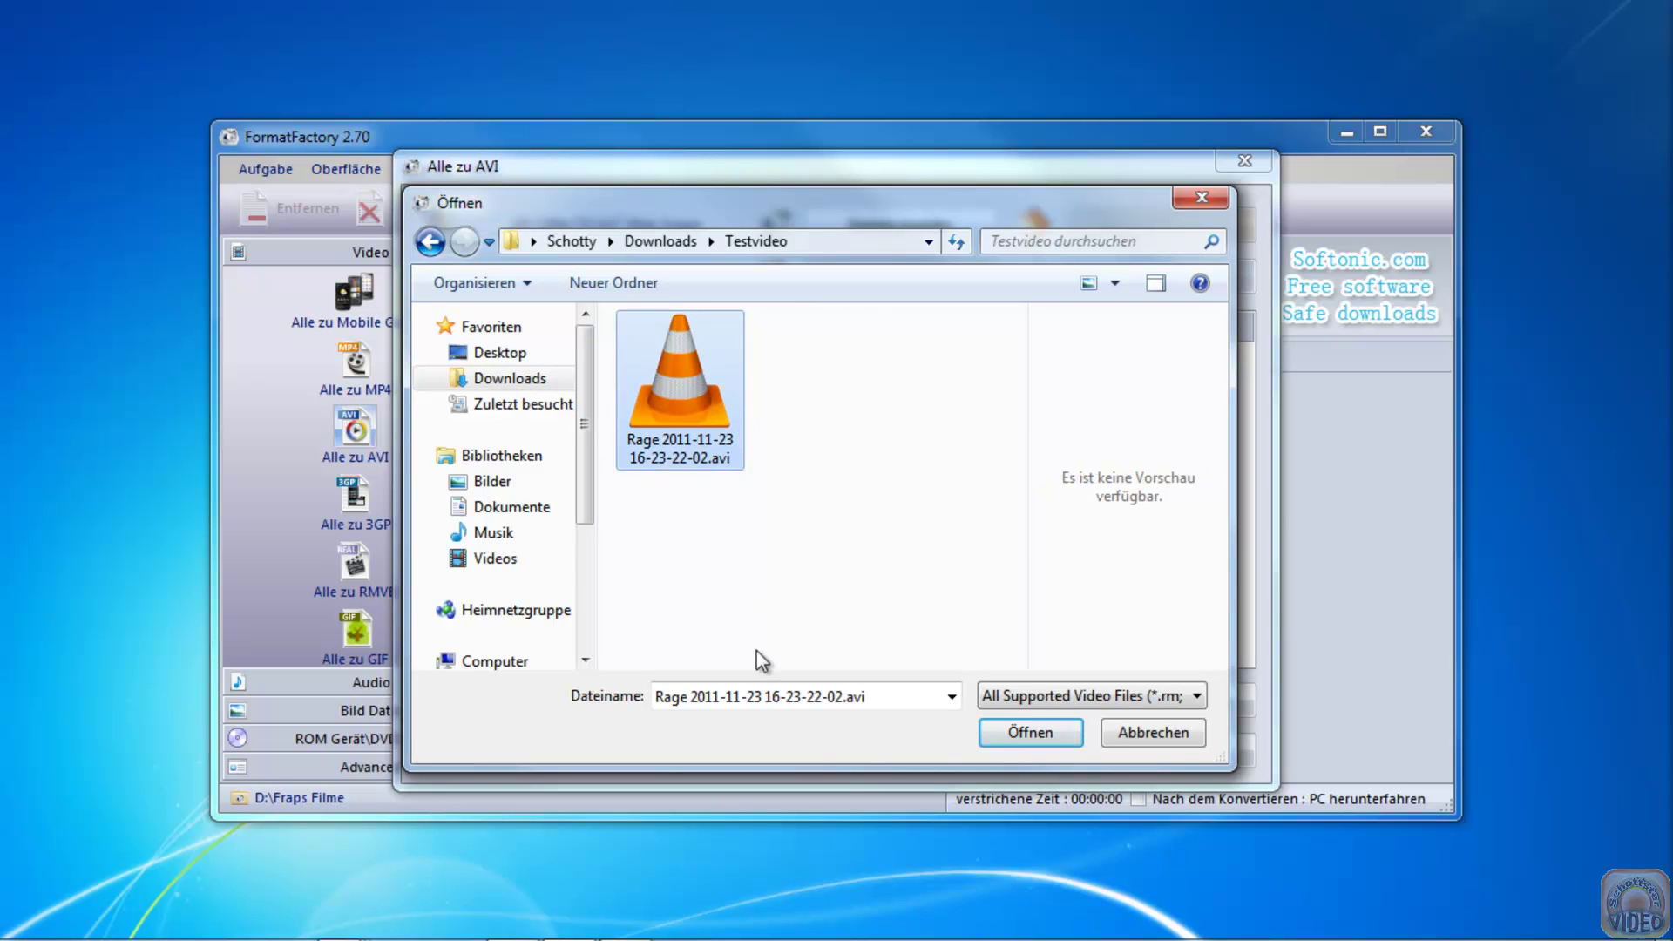
click(1030, 732)
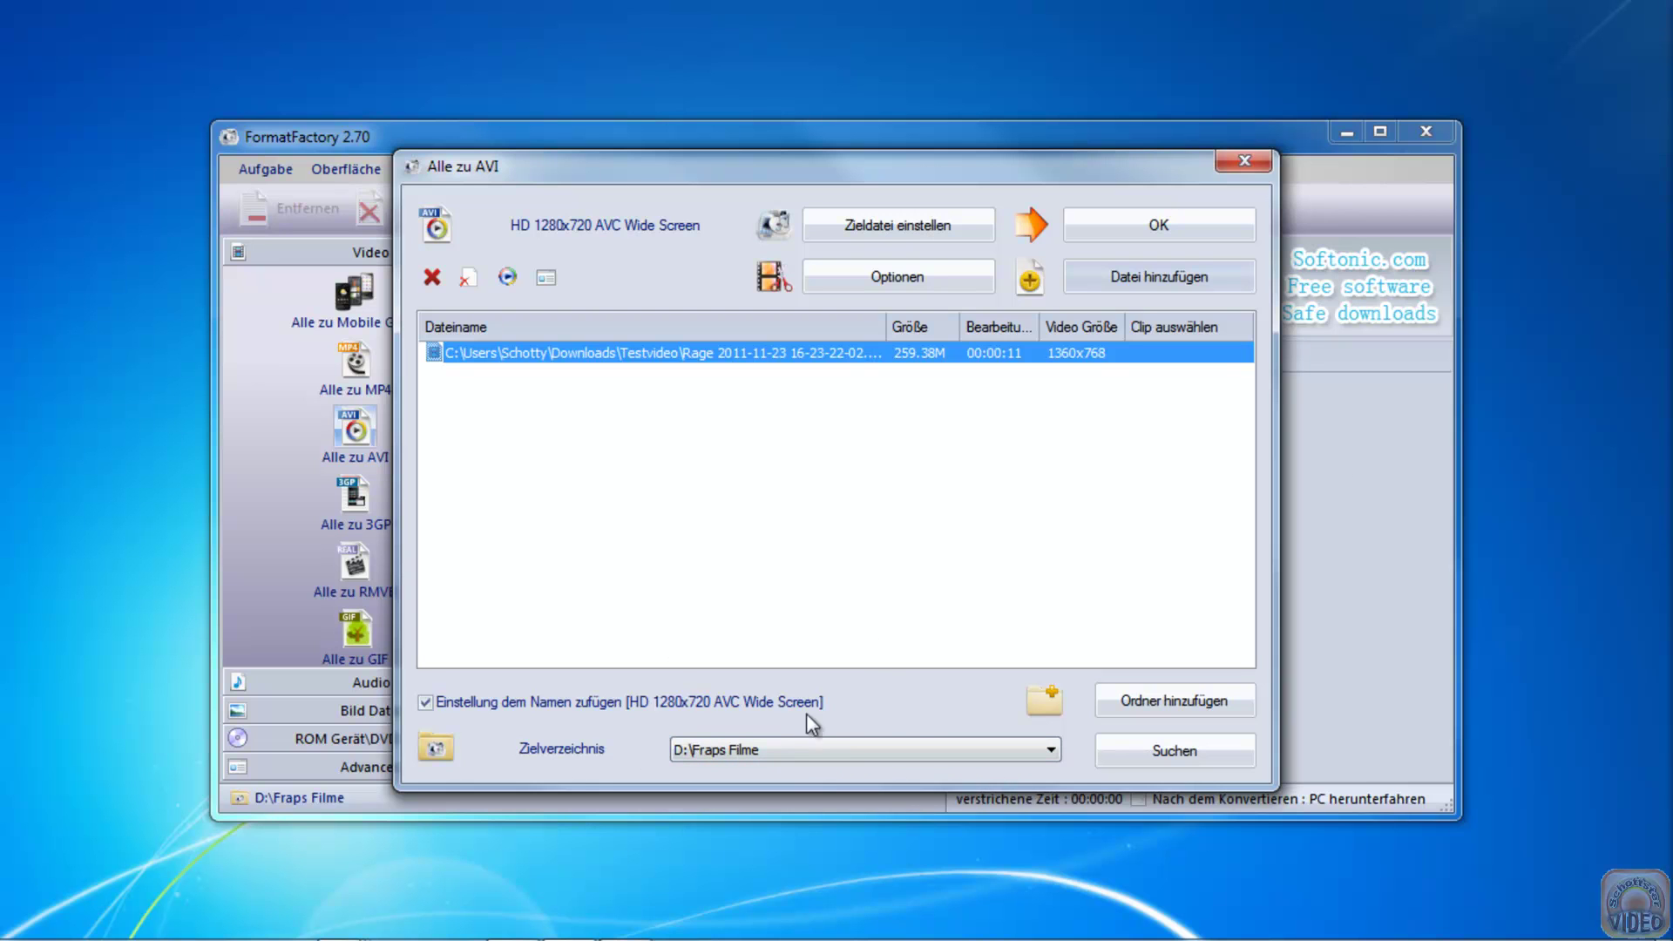
- Confirm the AVI conversion setup to queue the job and start the conversion
click(1165, 227)
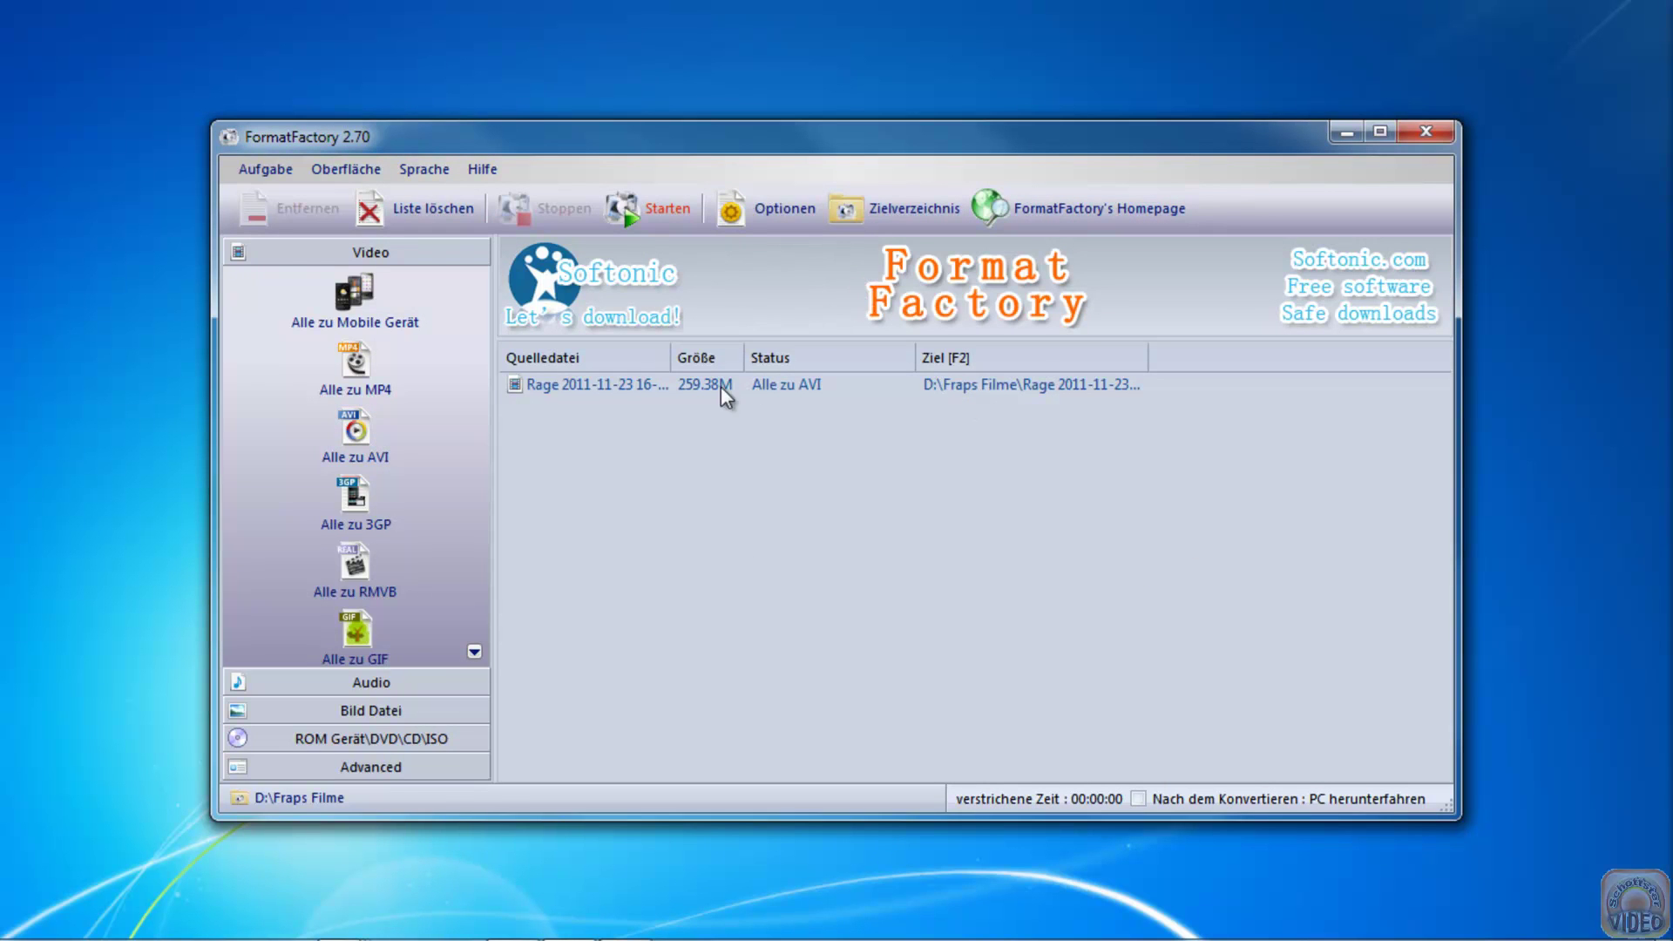
click(640, 216)
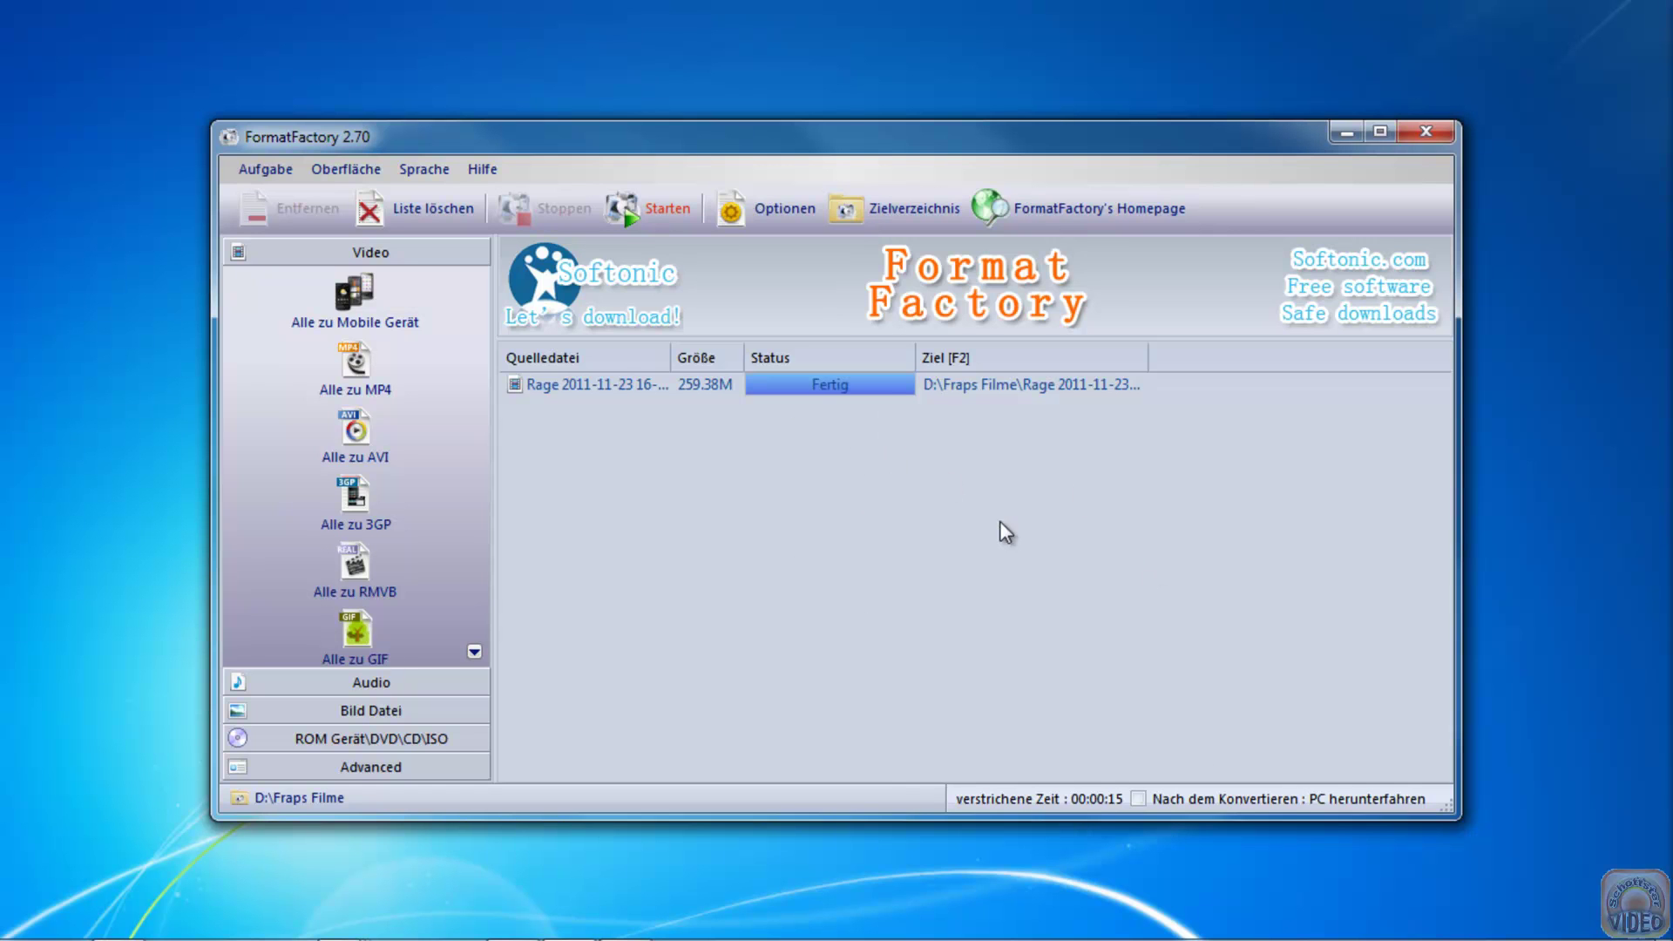
mouse_move(174, 938)
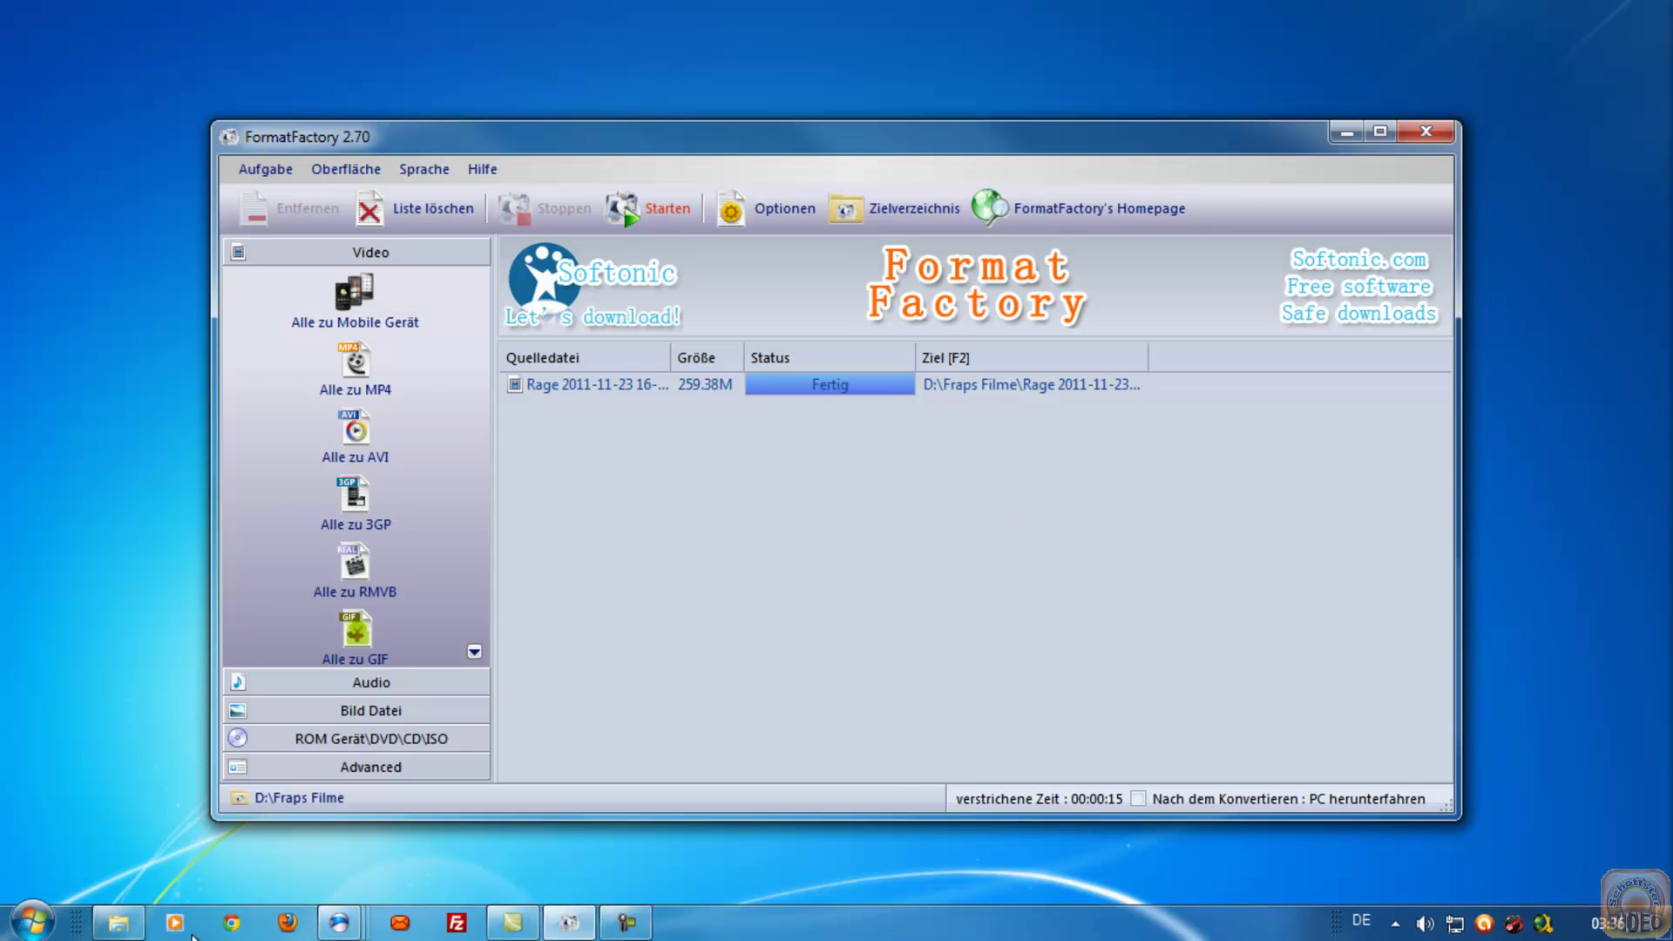
click(118, 923)
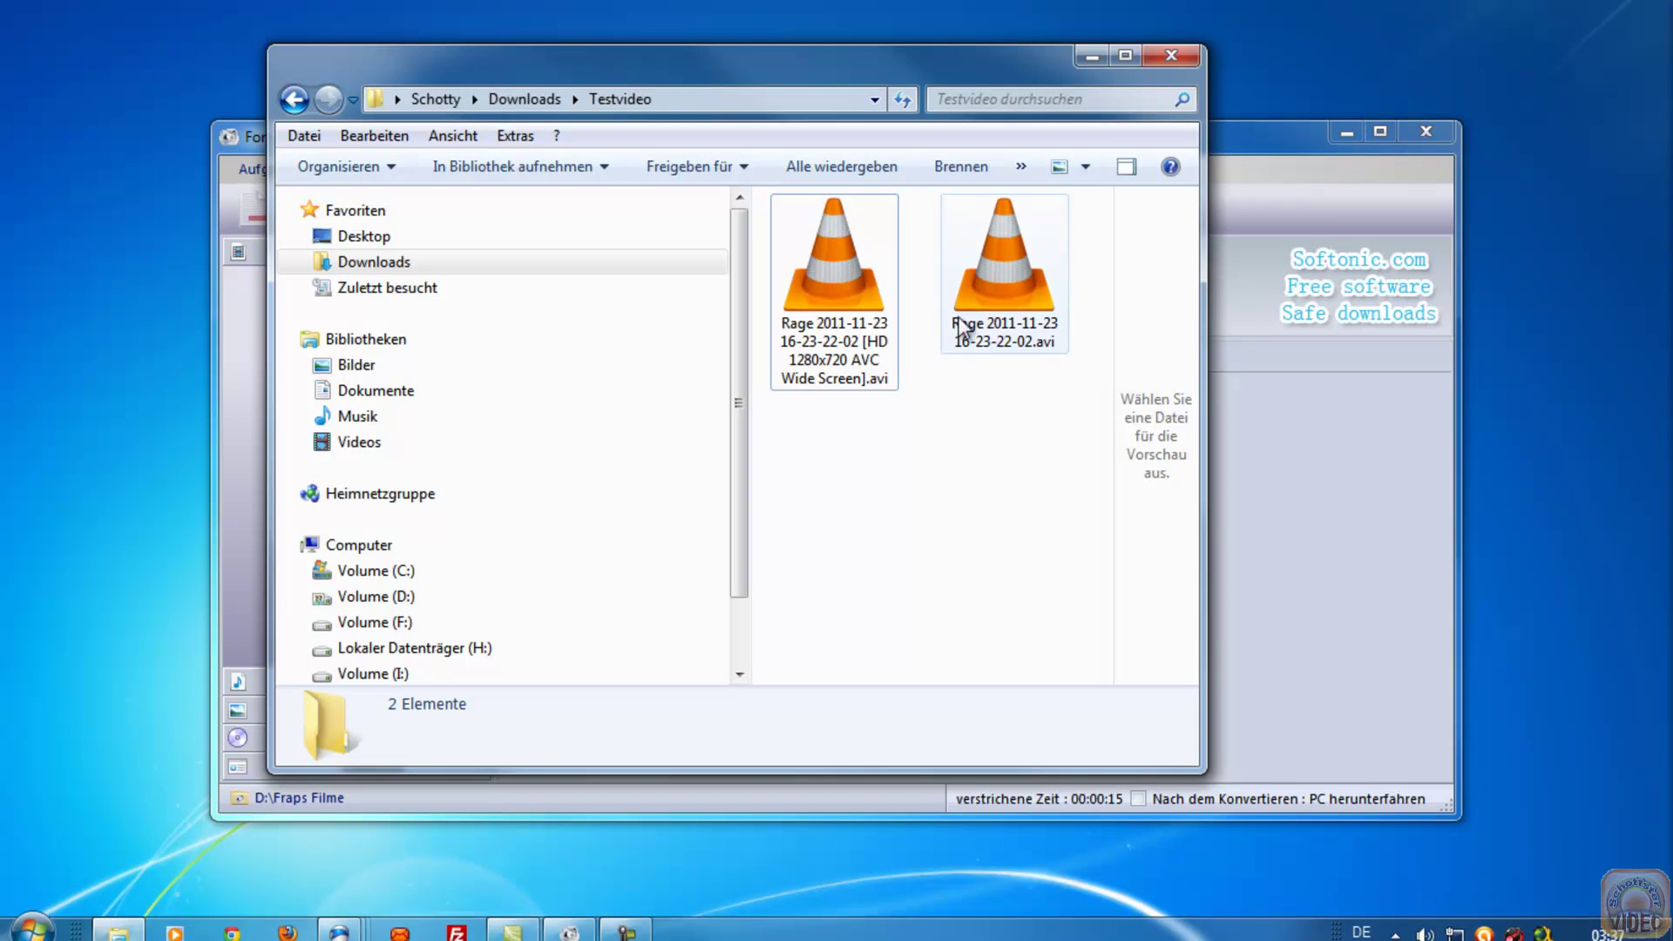
click(1015, 297)
right_click(1013, 275)
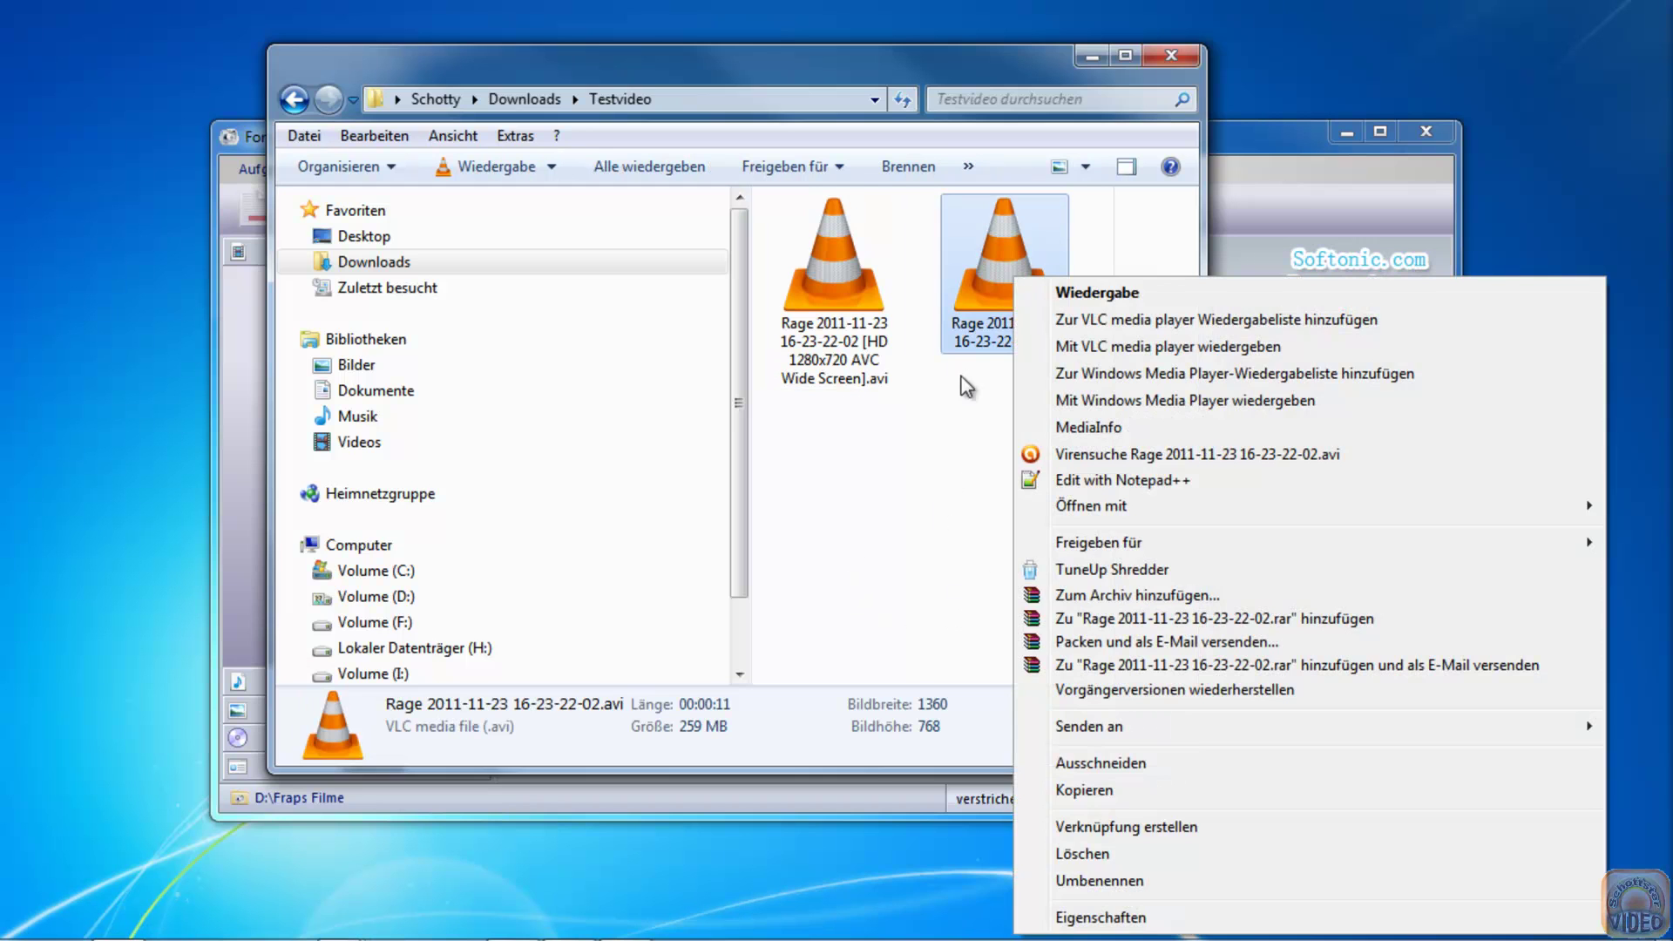
click(1120, 918)
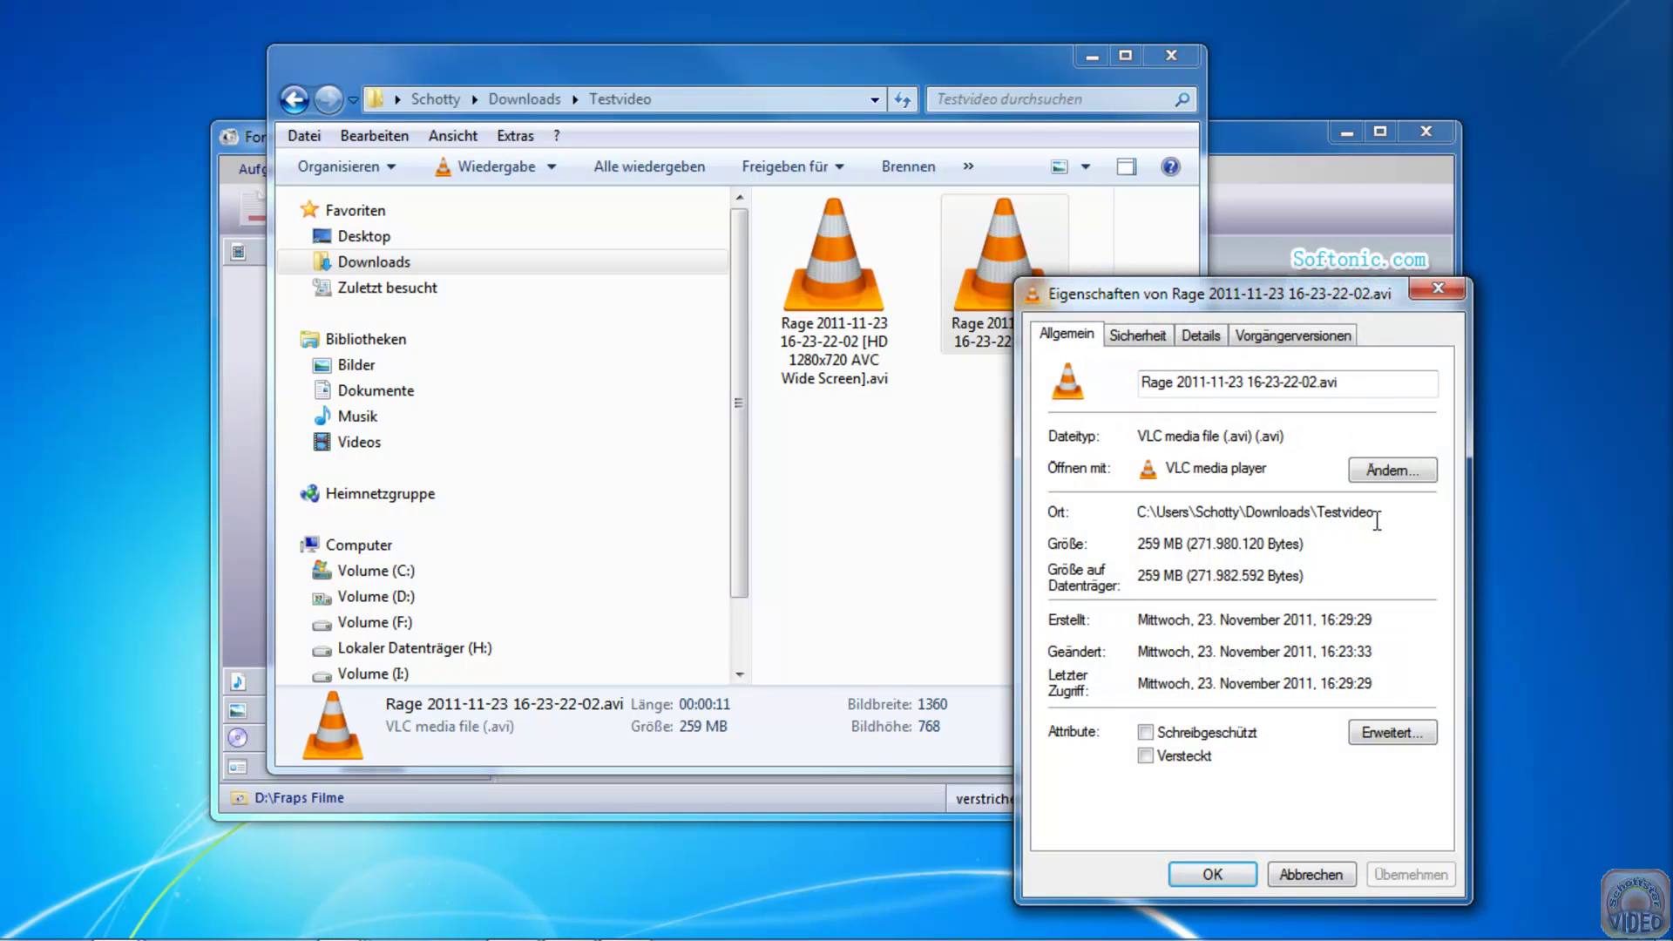
click(1438, 288)
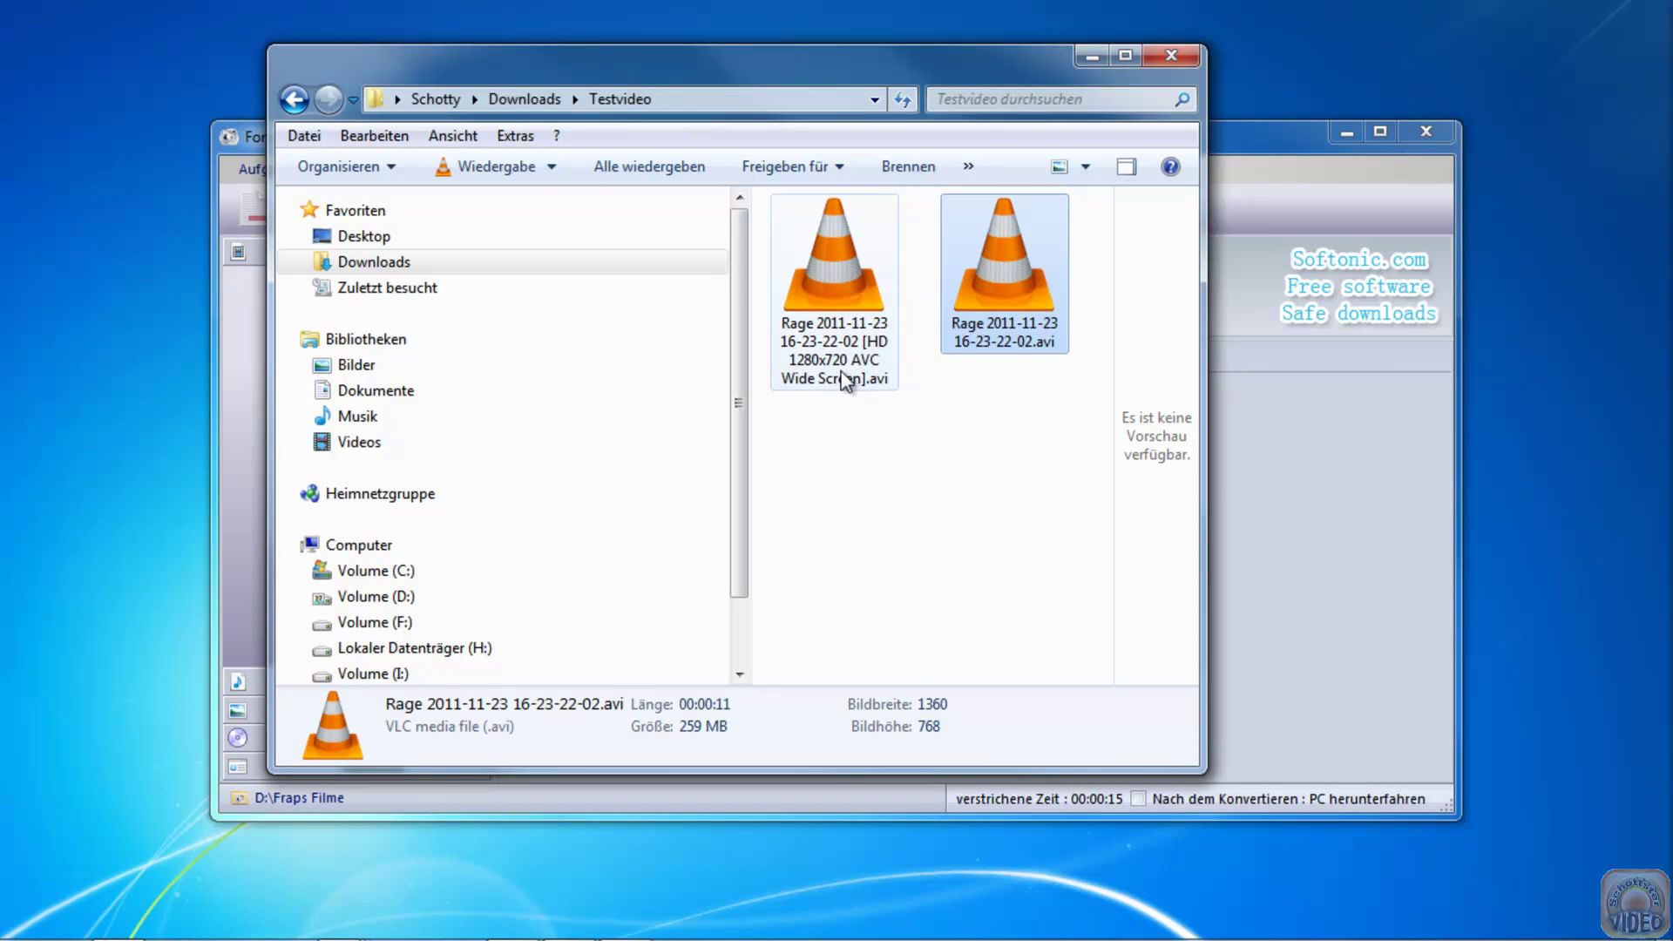
- Check the file properties of the converted HD 1280x720 AVC Wide Screen video, and close the Testvideo folder window
mouse_move(881, 347)
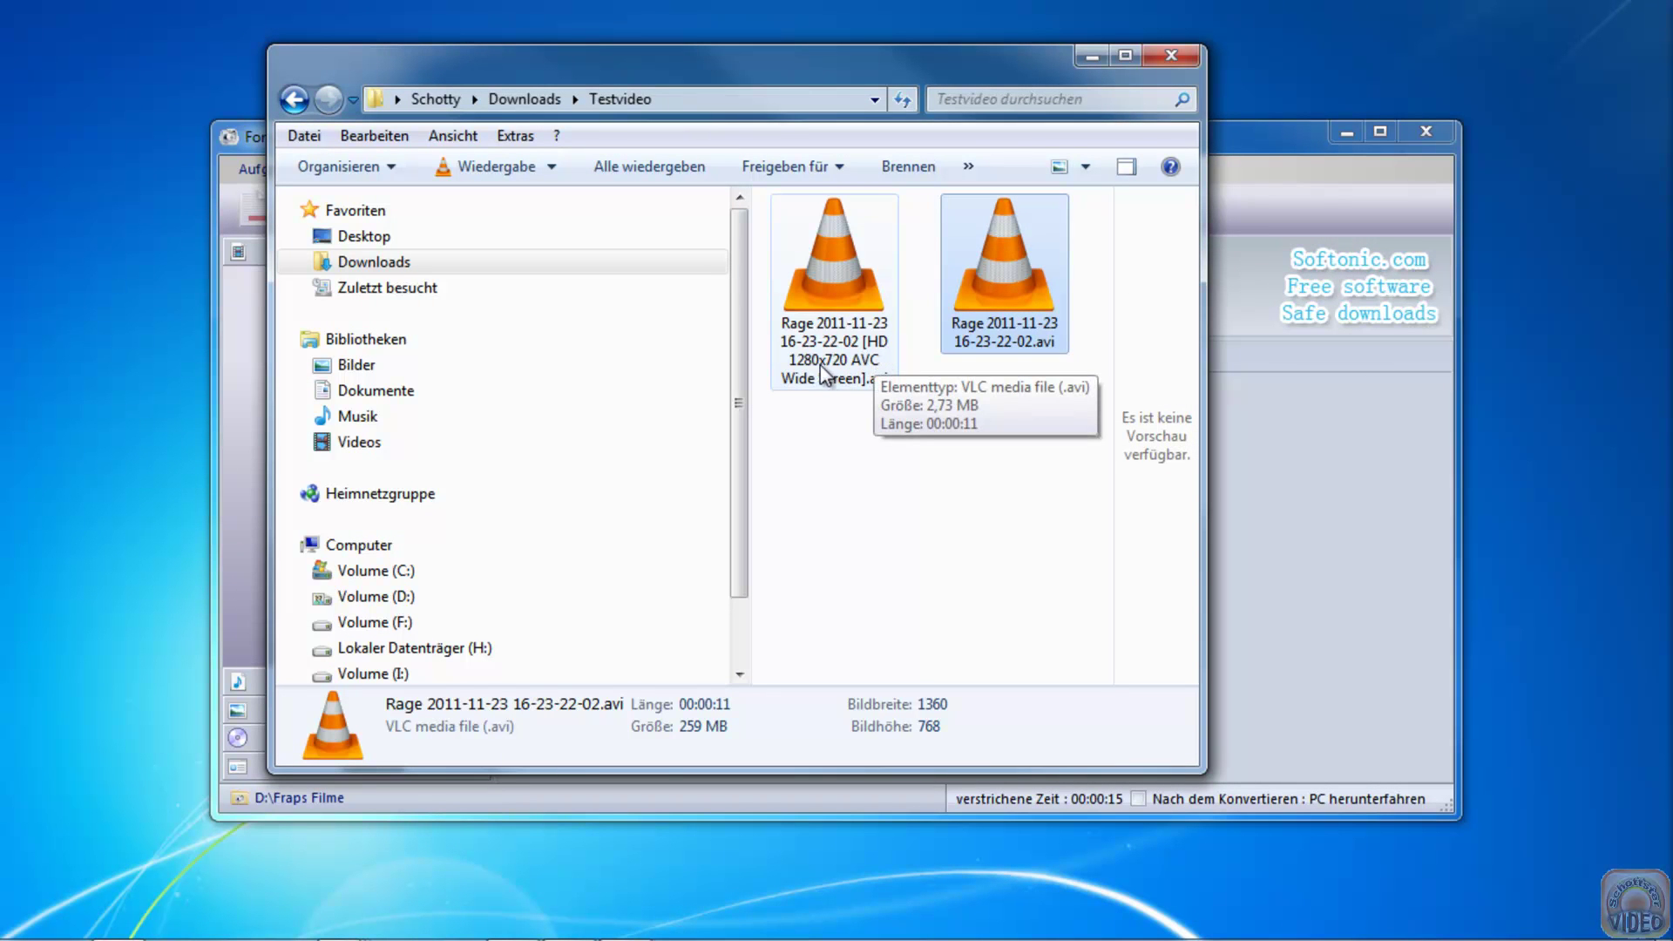
right_click(823, 272)
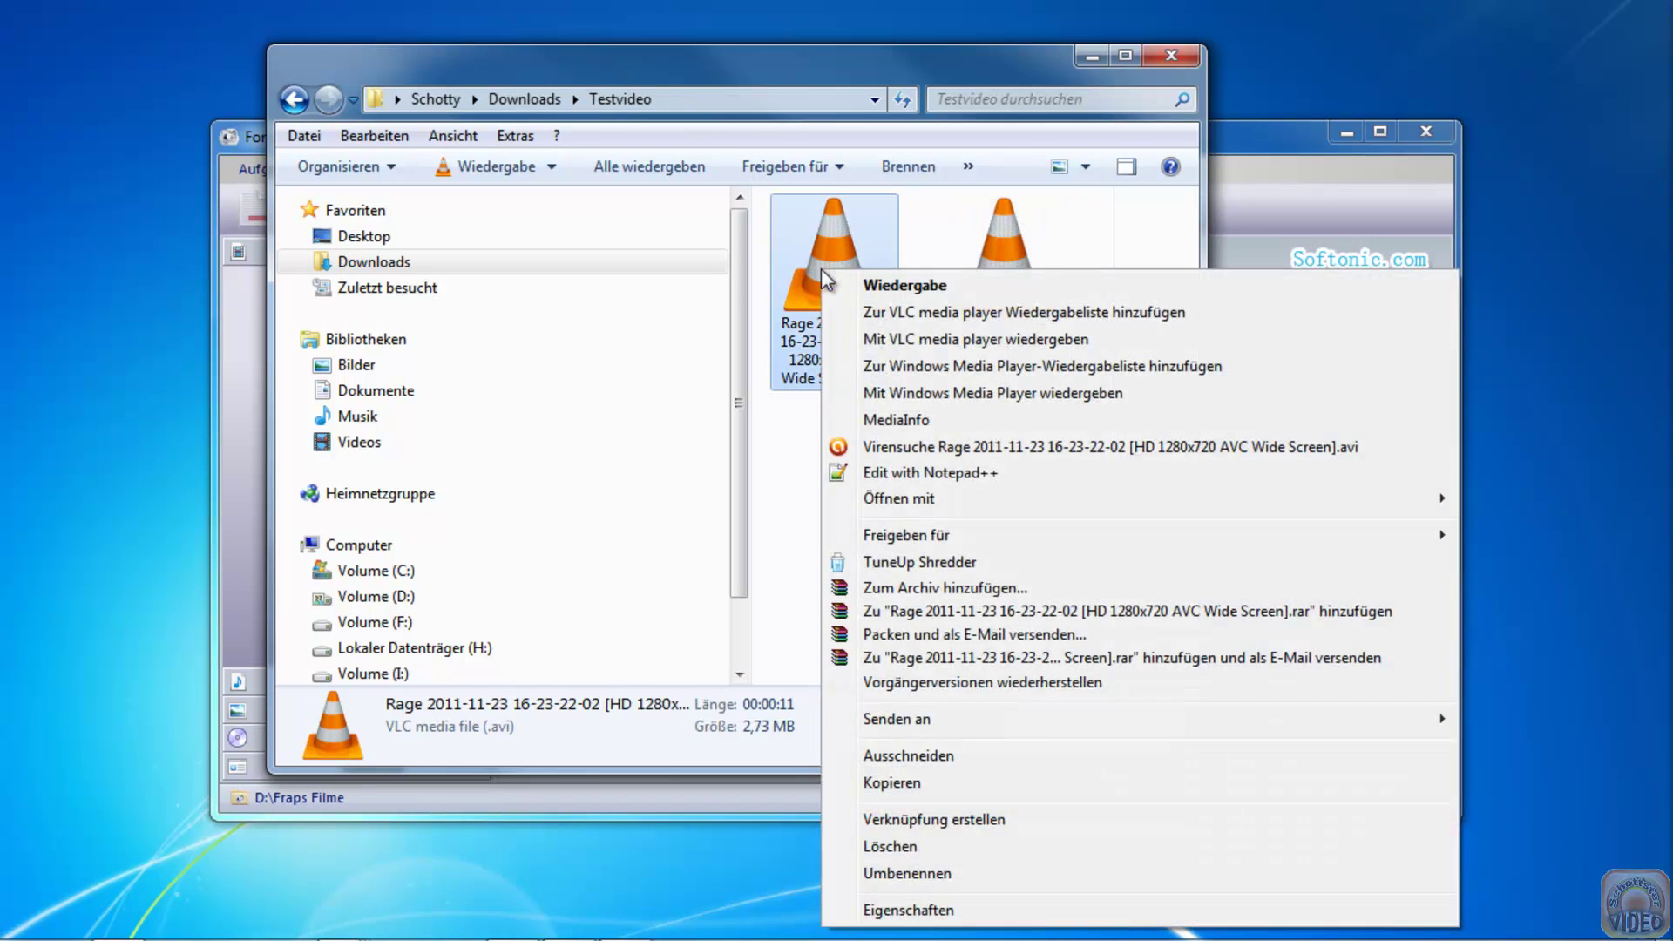
click(963, 909)
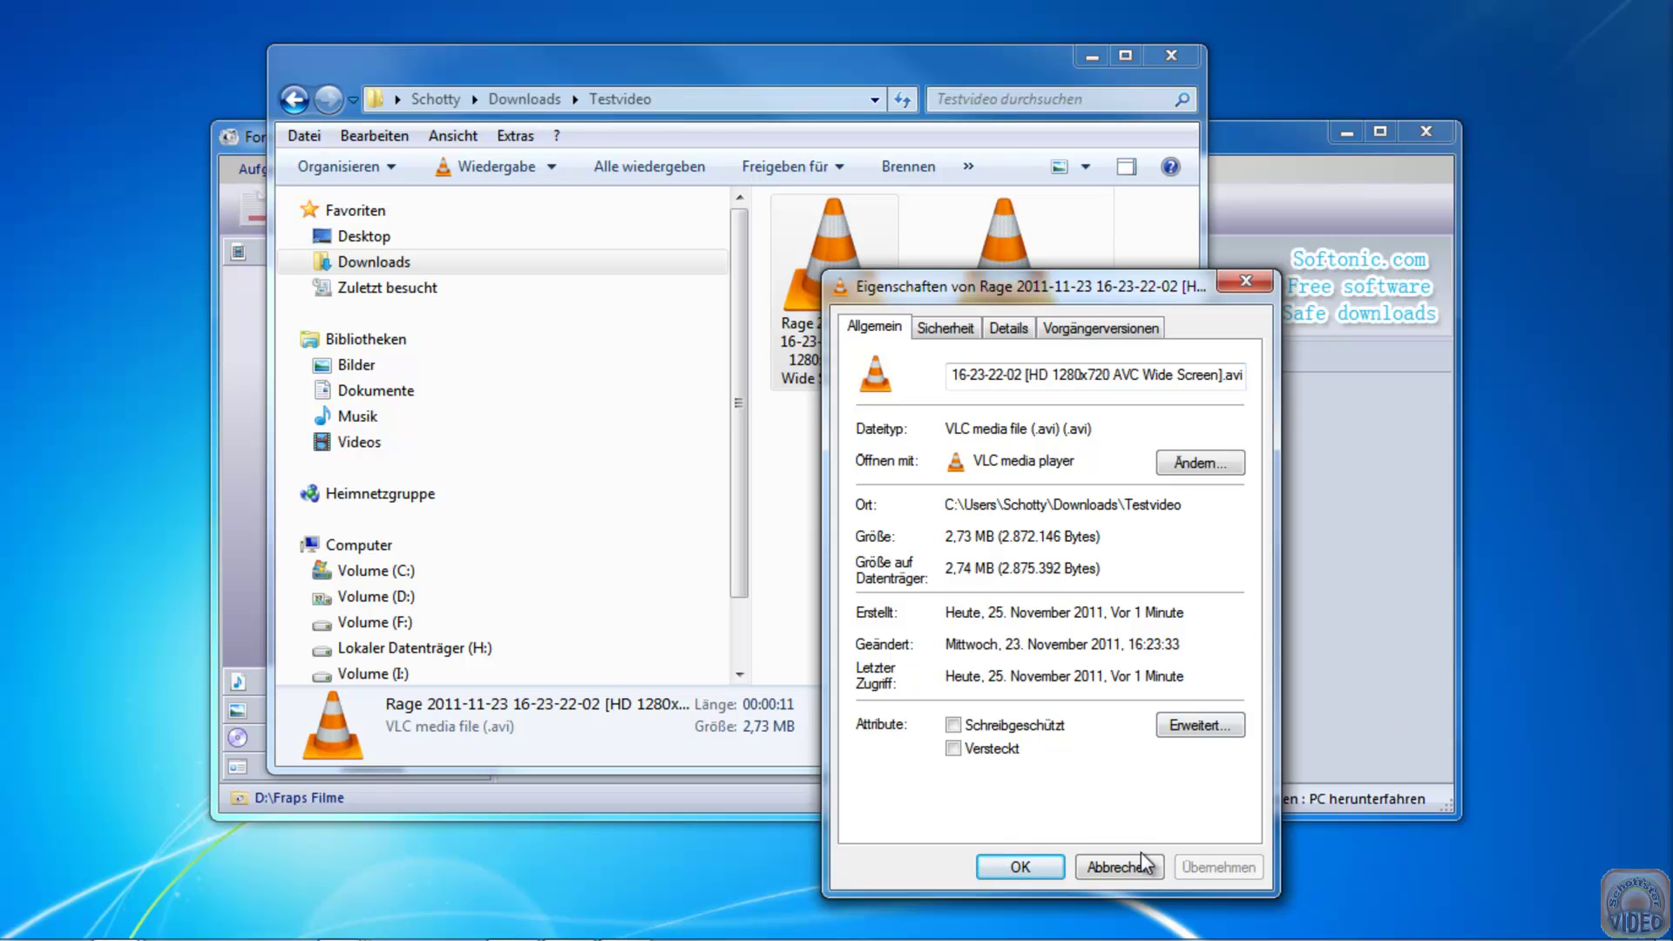
click(1033, 870)
click(1172, 55)
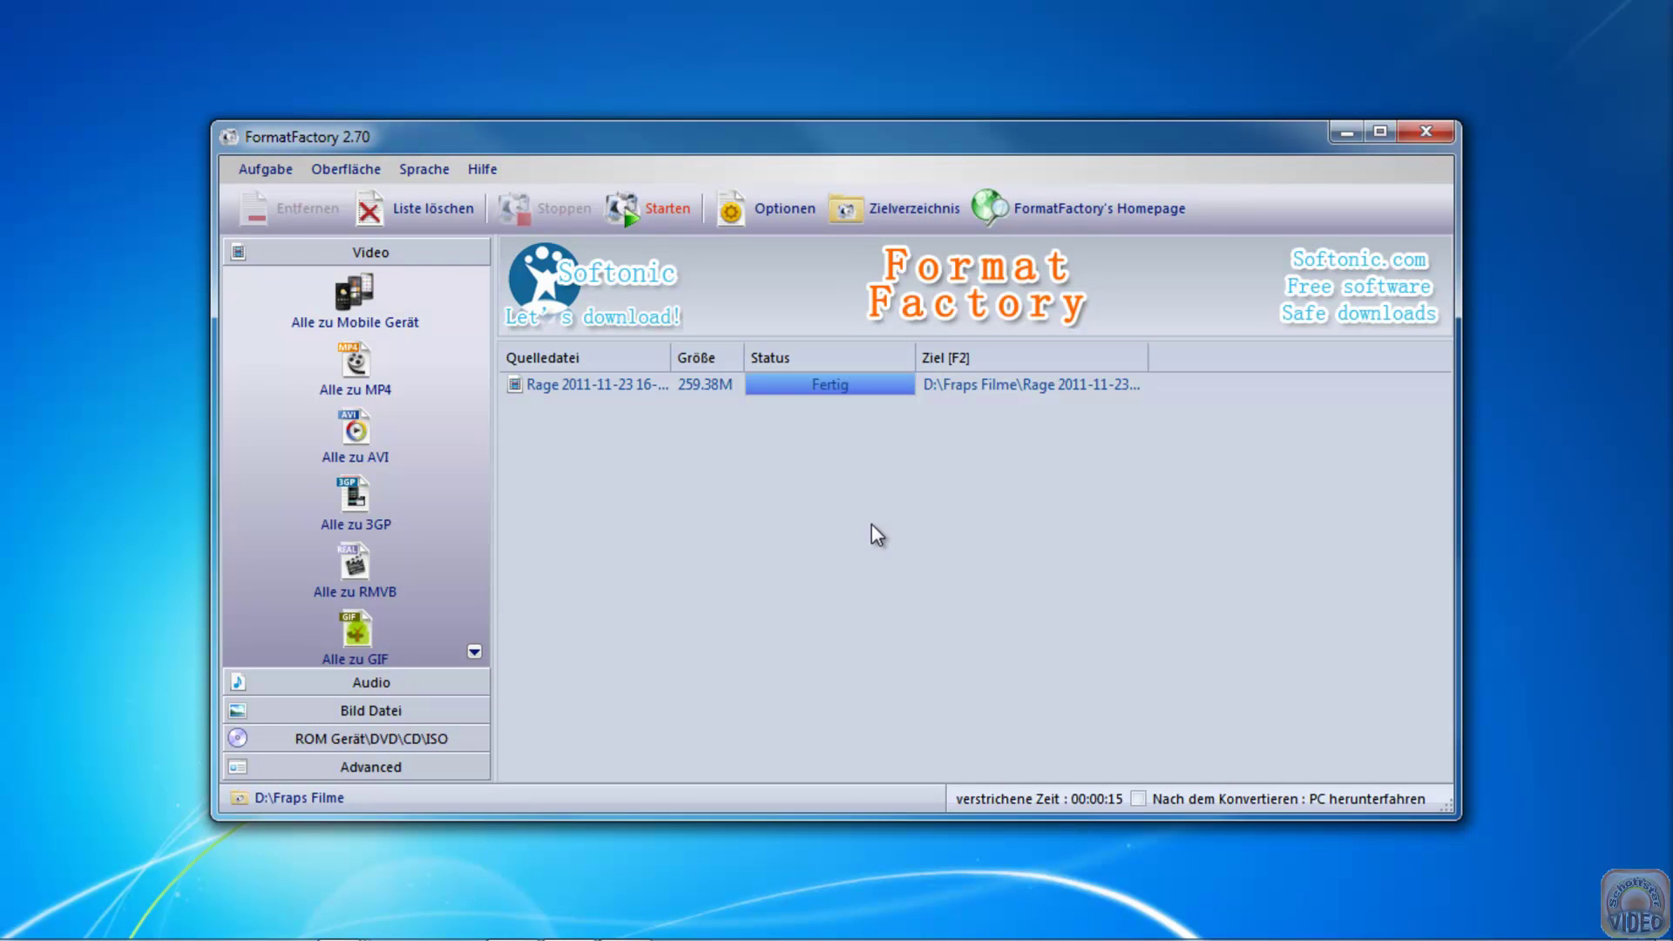
- Open the output settings of the finished Rage conversion job and examine the available video sizes
click(609, 386)
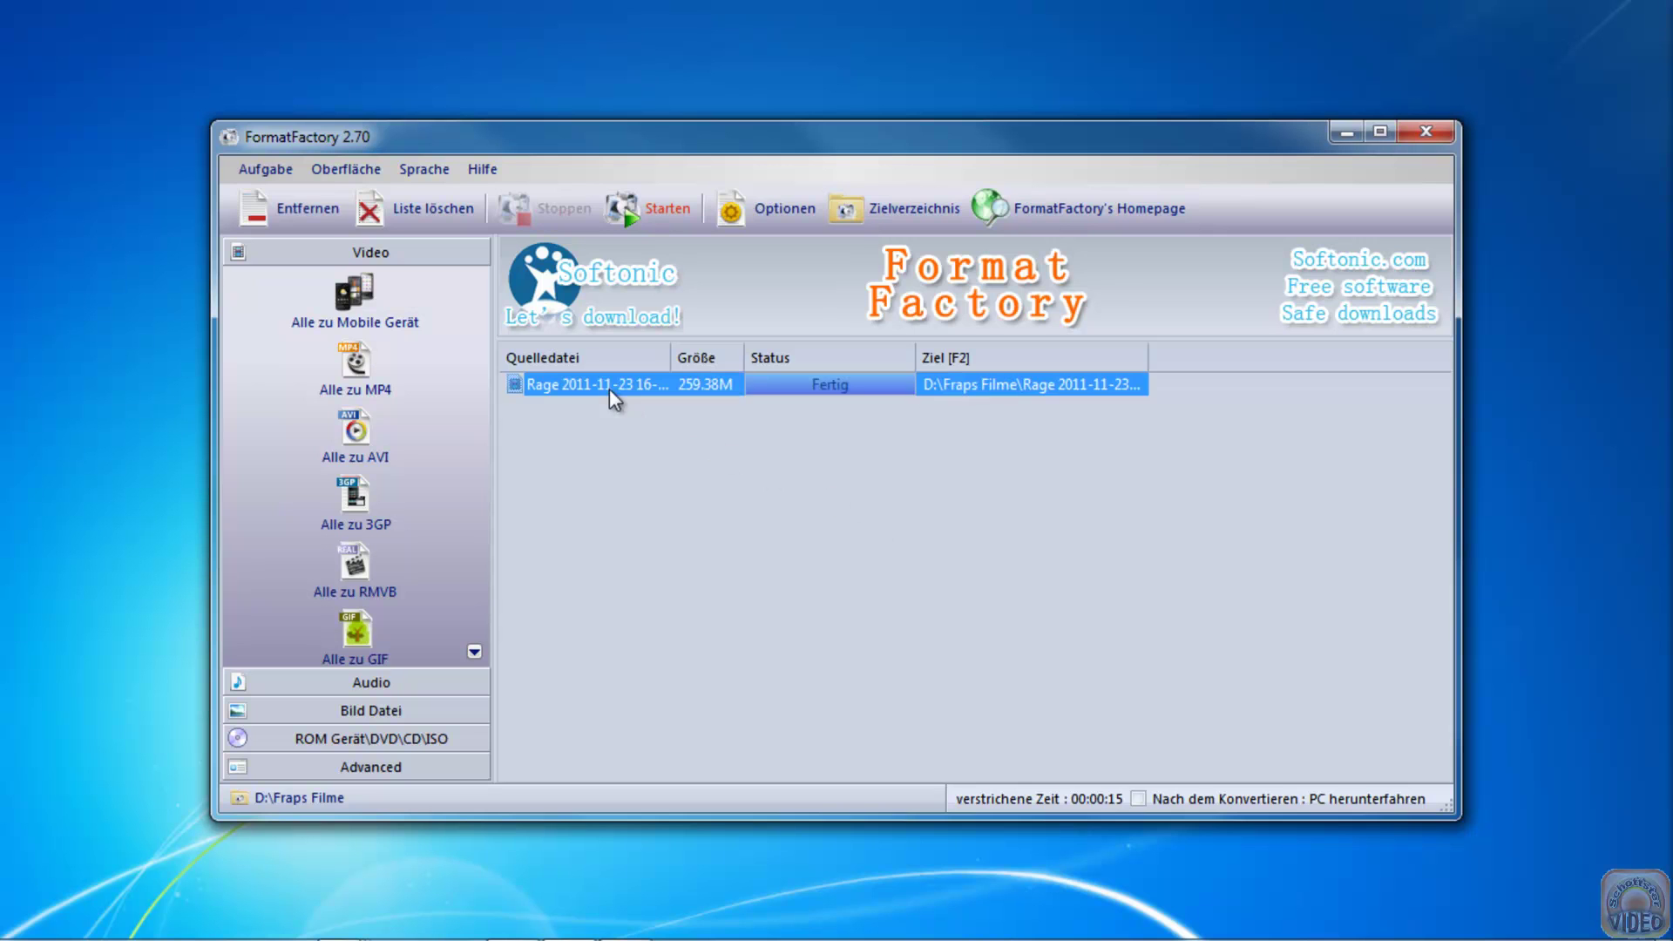
right_click(610, 384)
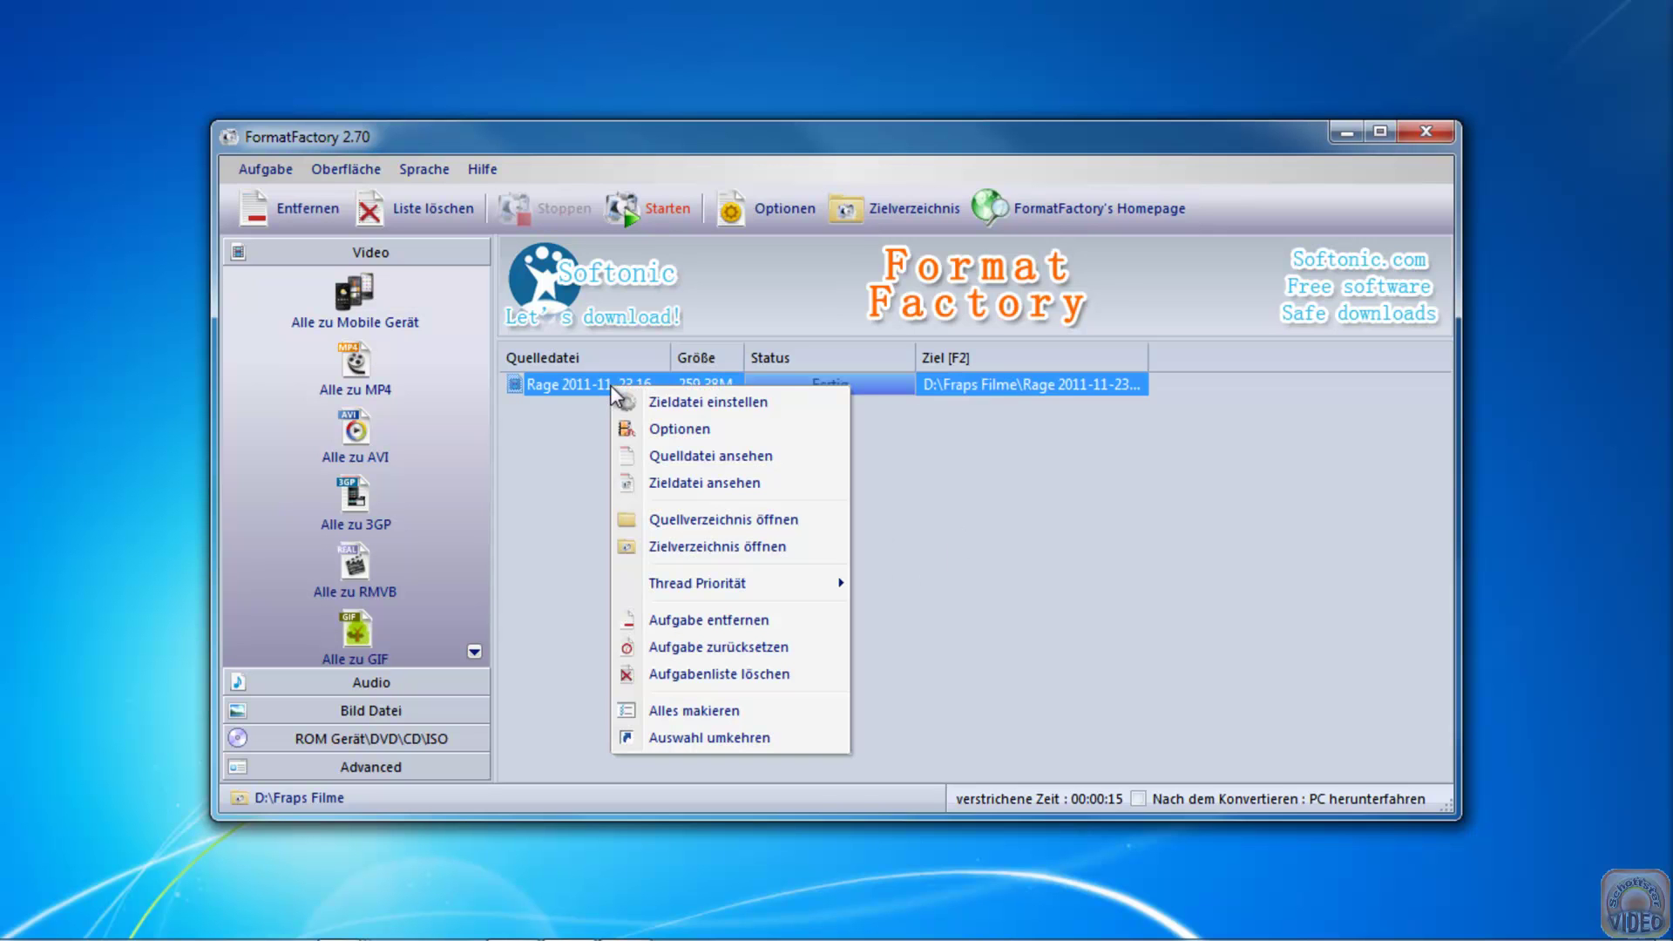
click(739, 401)
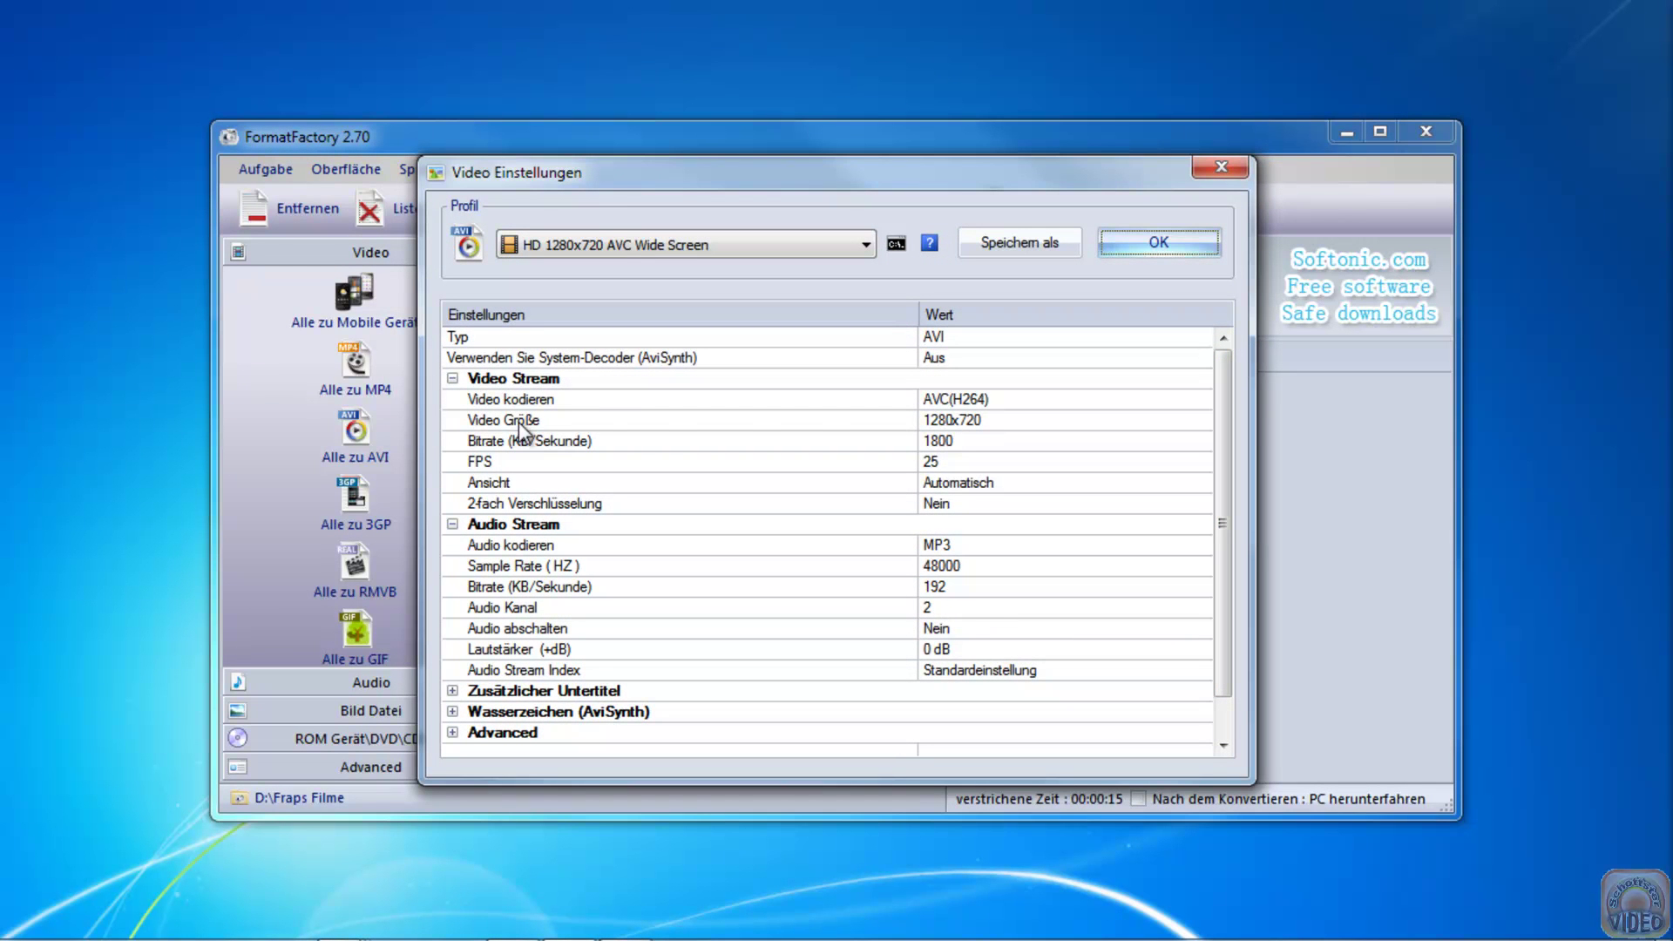
click(1006, 421)
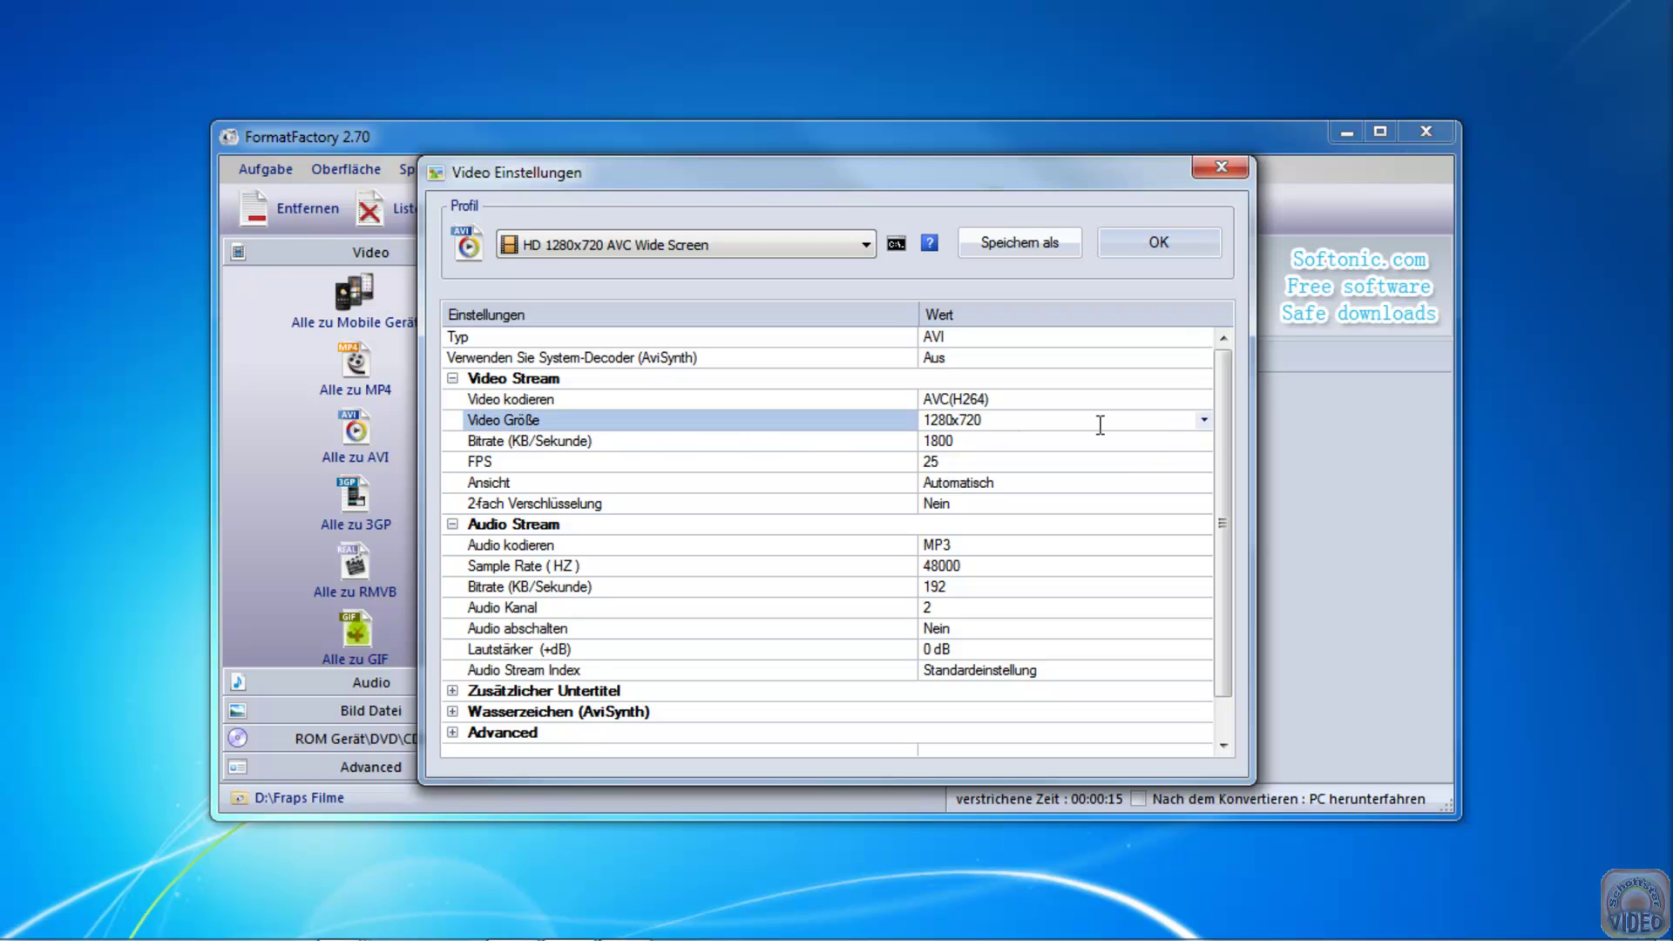
click(1204, 421)
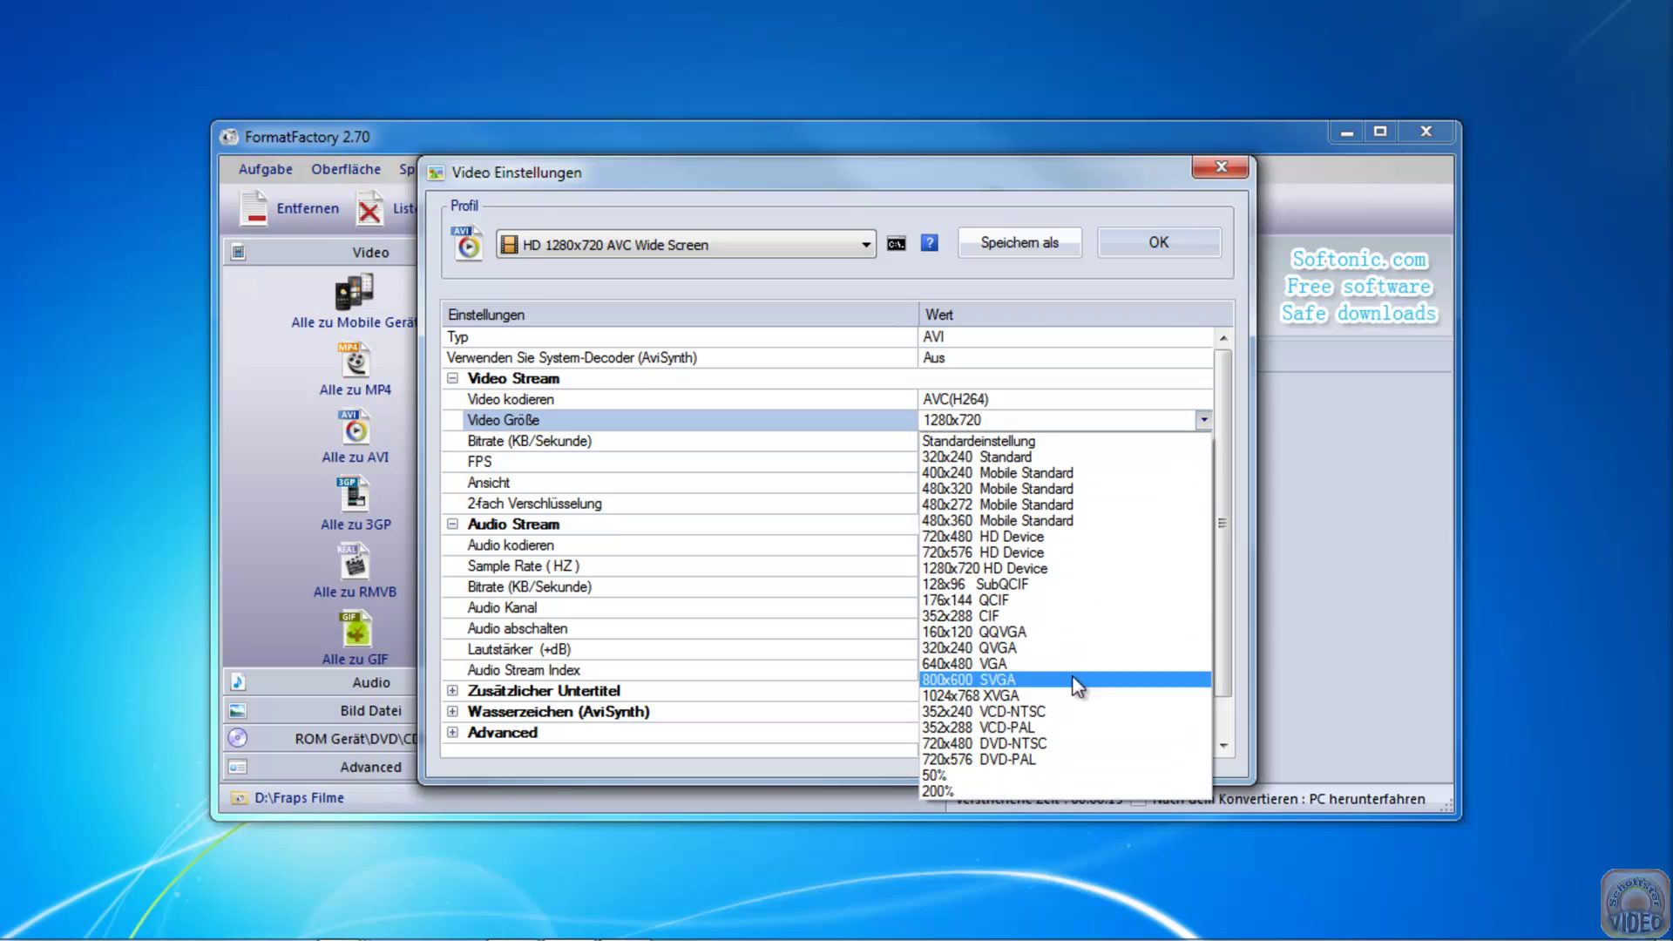
click(1142, 420)
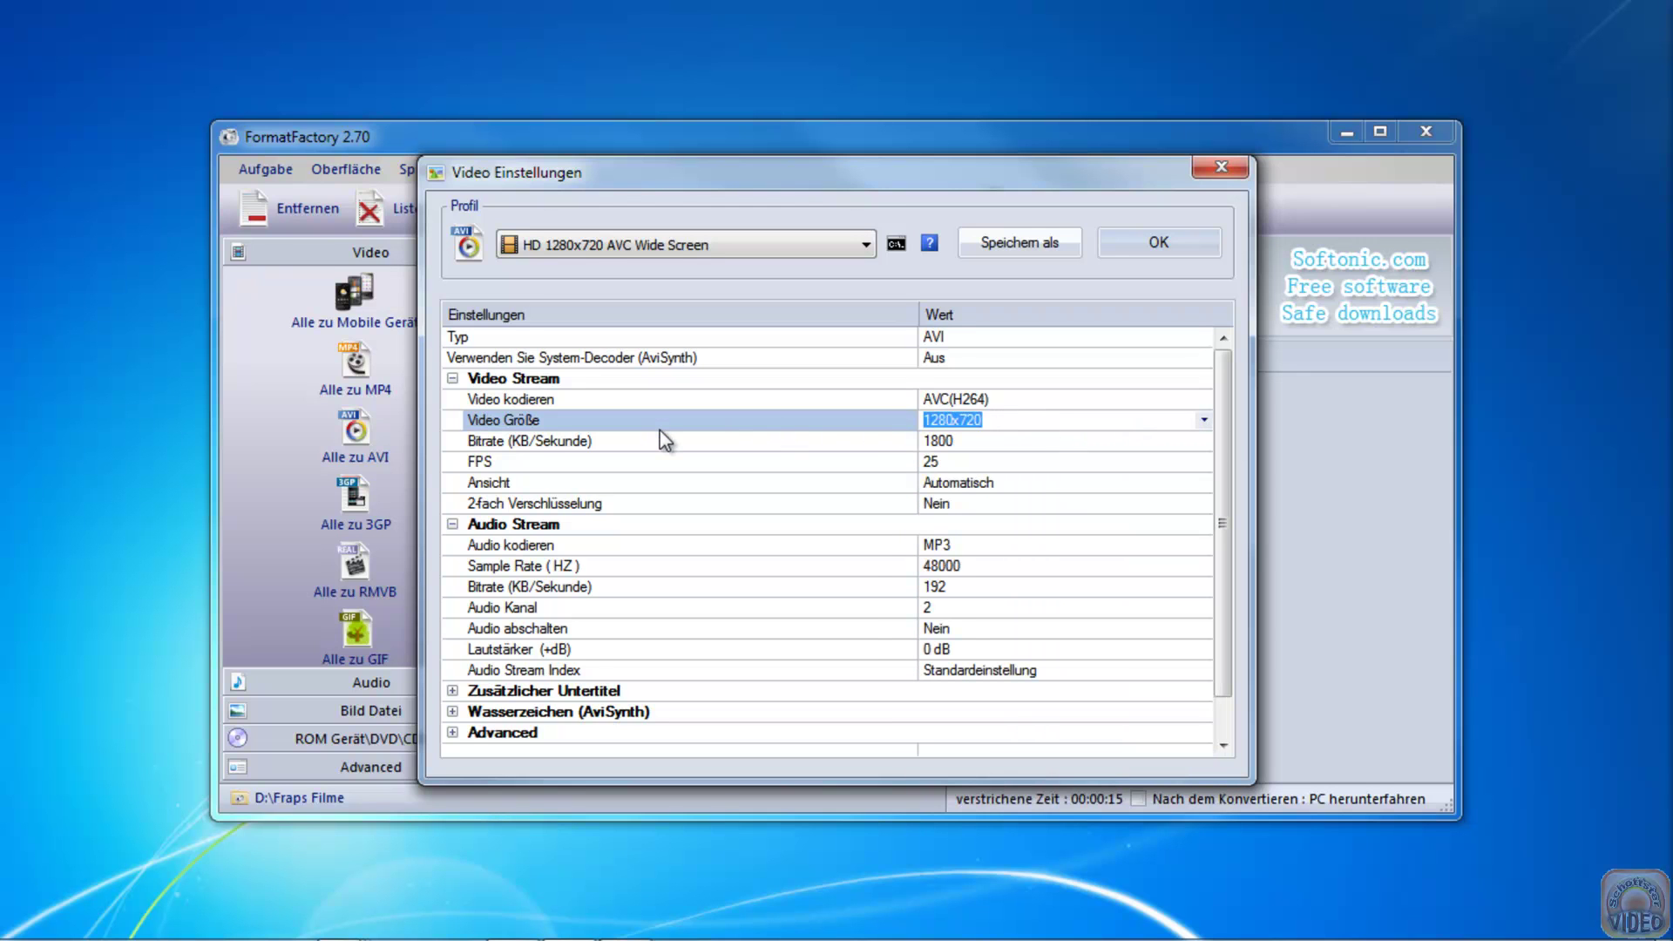
- Set the video size to 1920x1080 and confirm the video settings and the conversion setup
text(1920x1080)
click(1168, 253)
click(1169, 243)
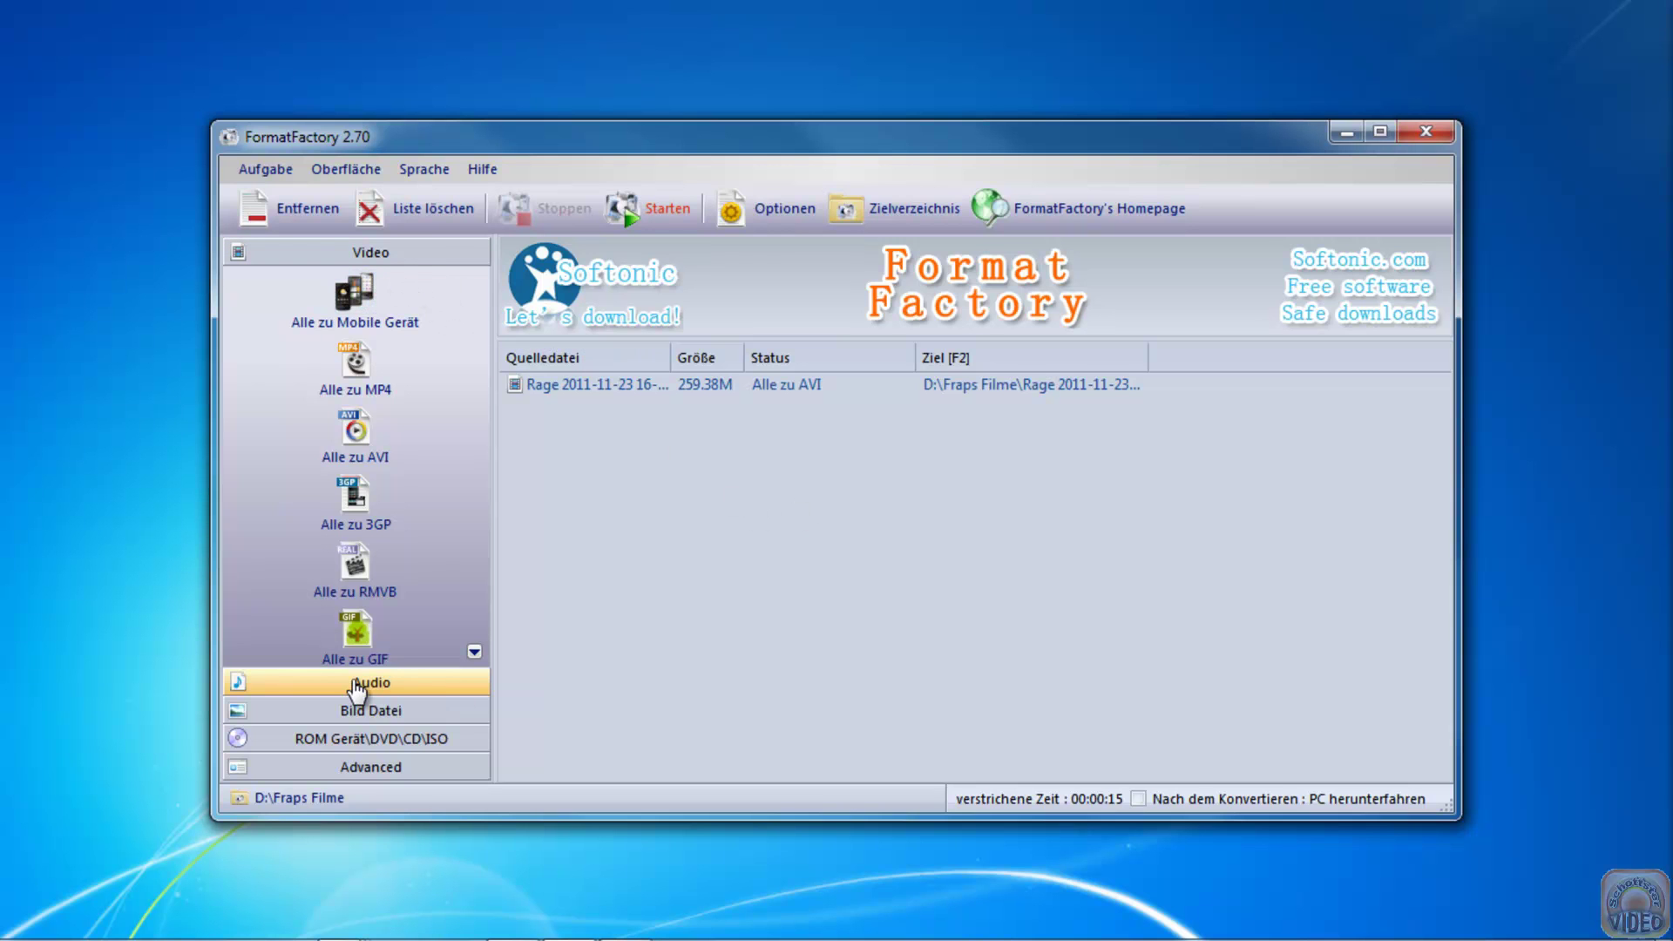
- Look through the conversion functions offered for audio, image files and advanced tasks
click(408, 683)
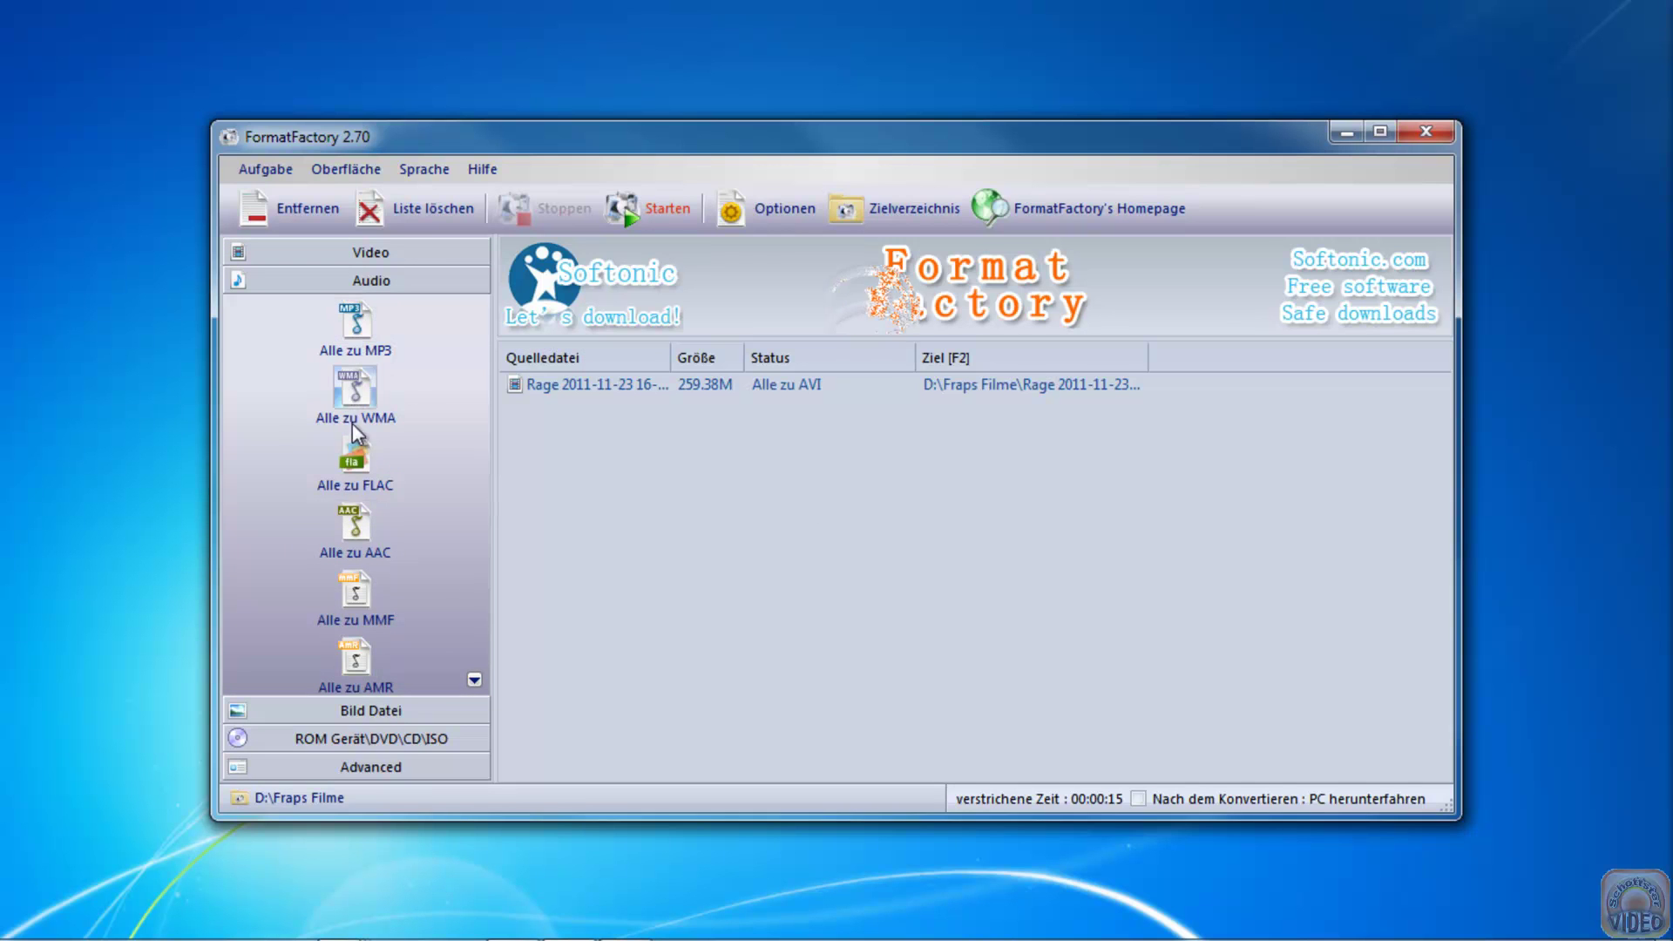
click(380, 710)
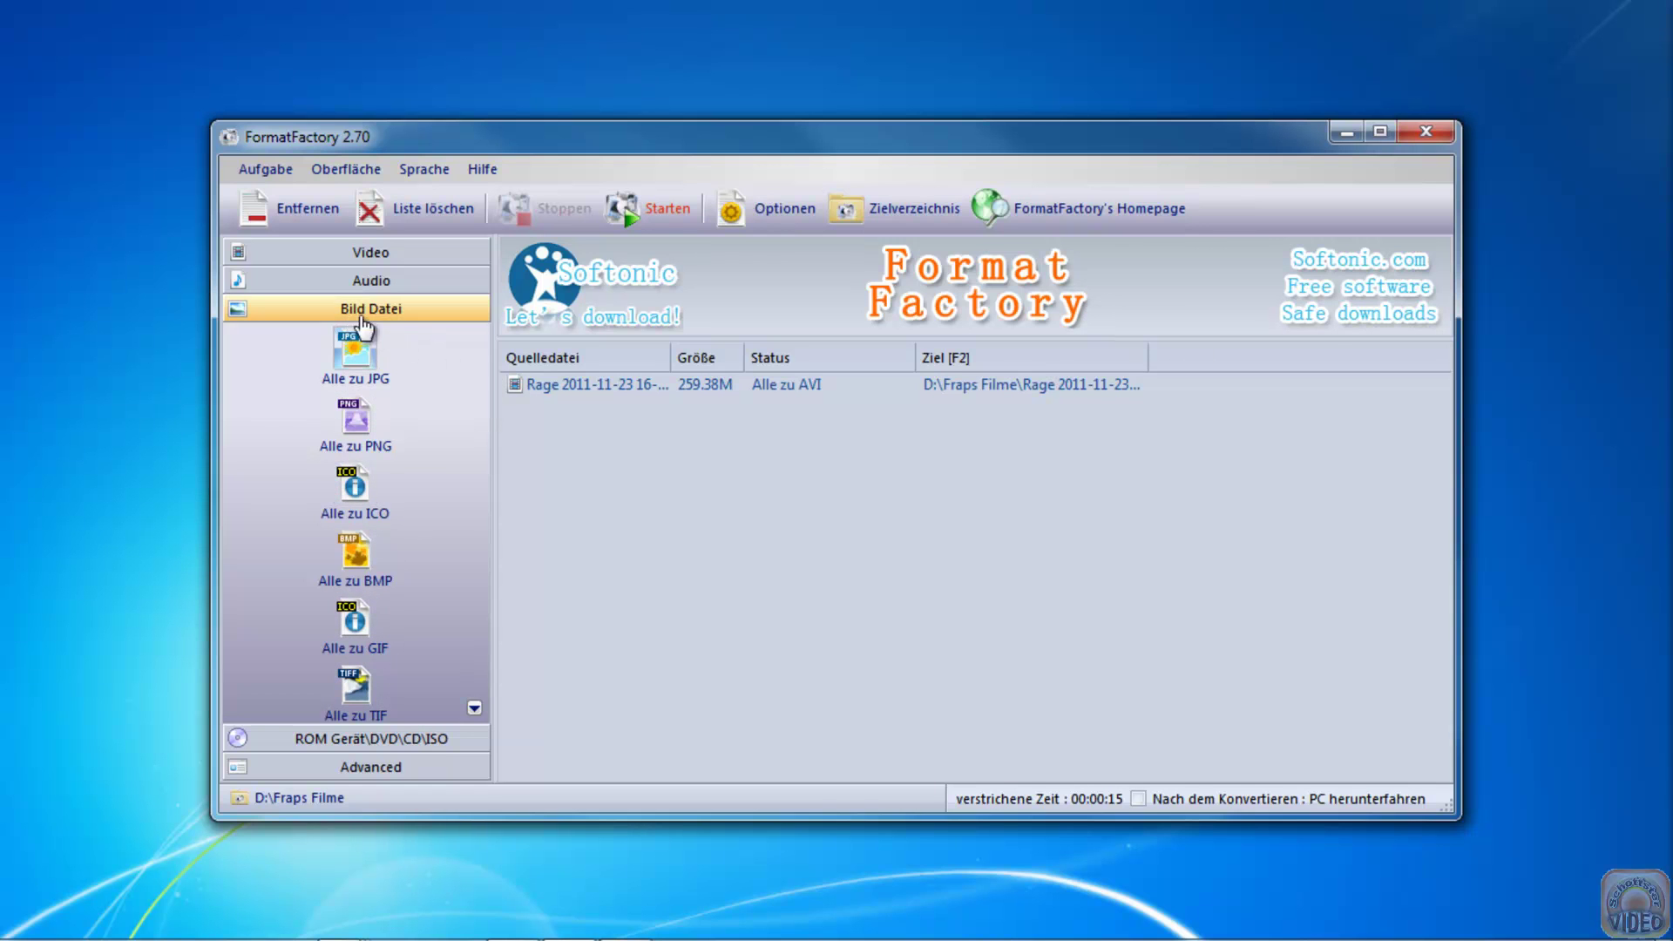
click(394, 767)
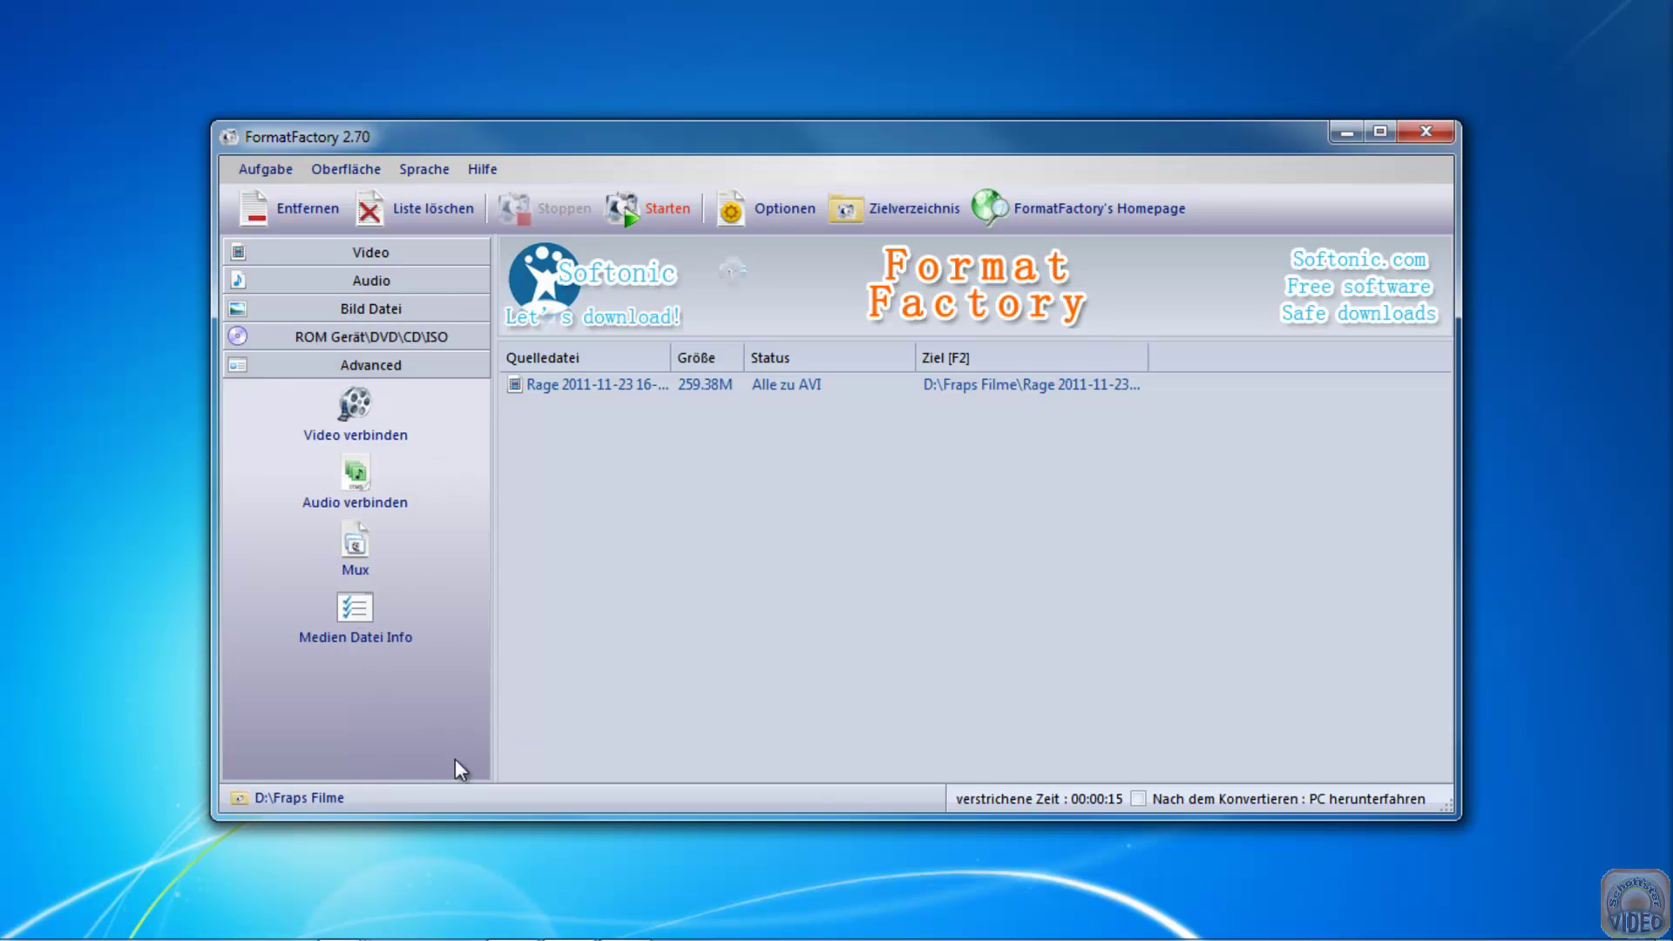
click(364, 415)
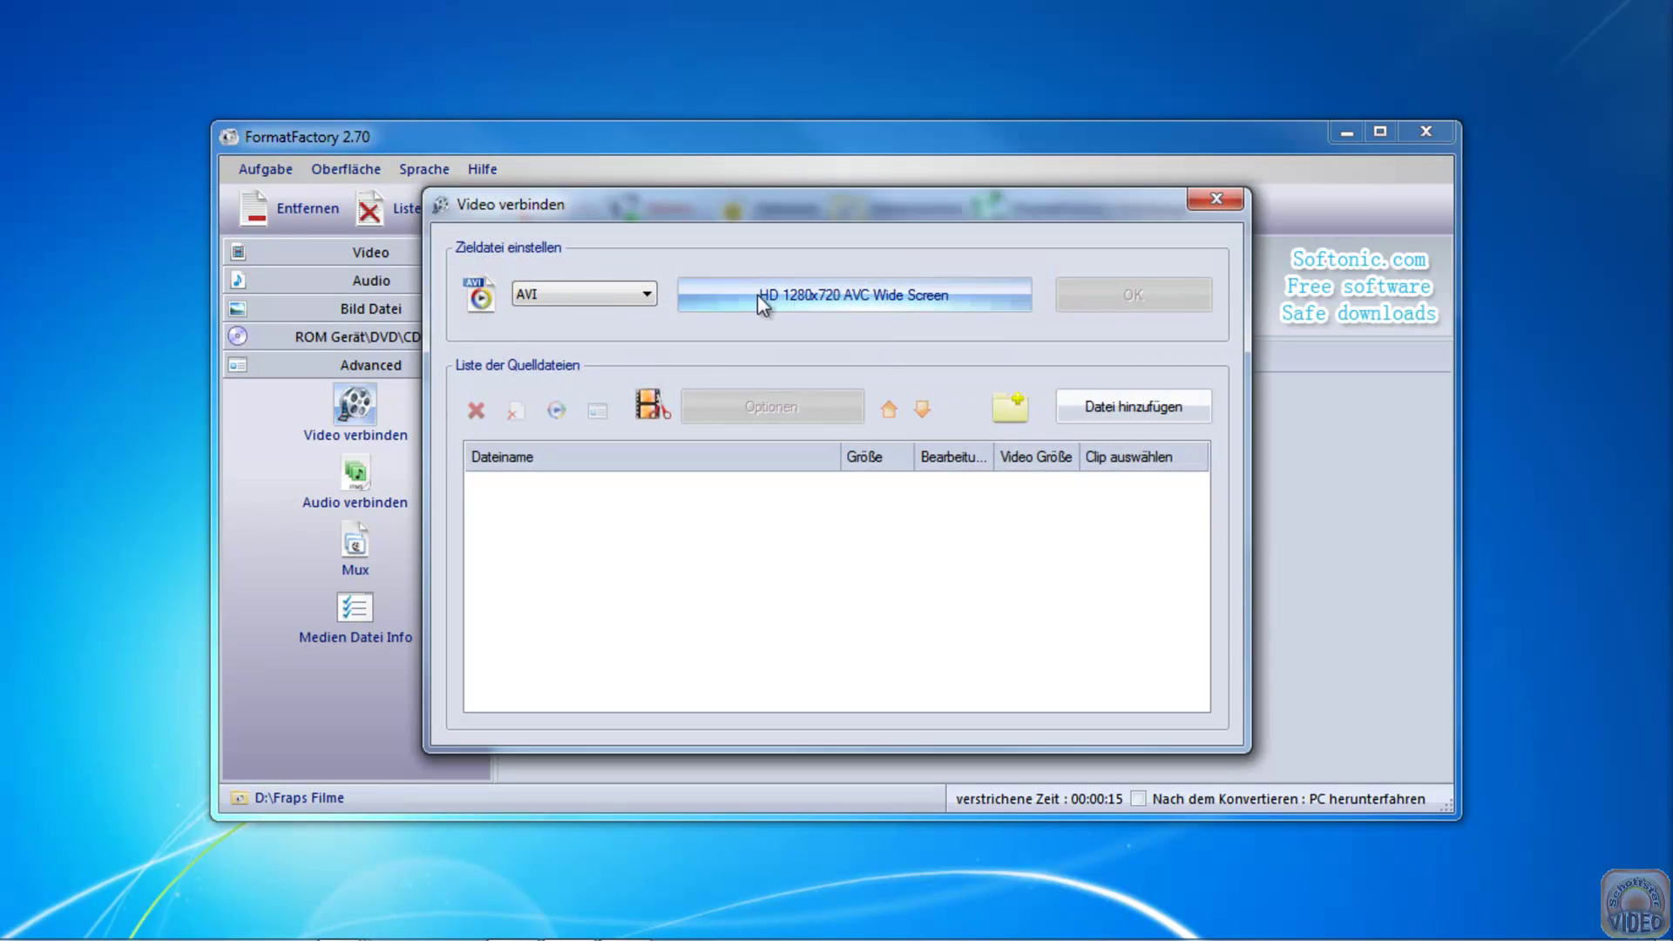
click(1126, 411)
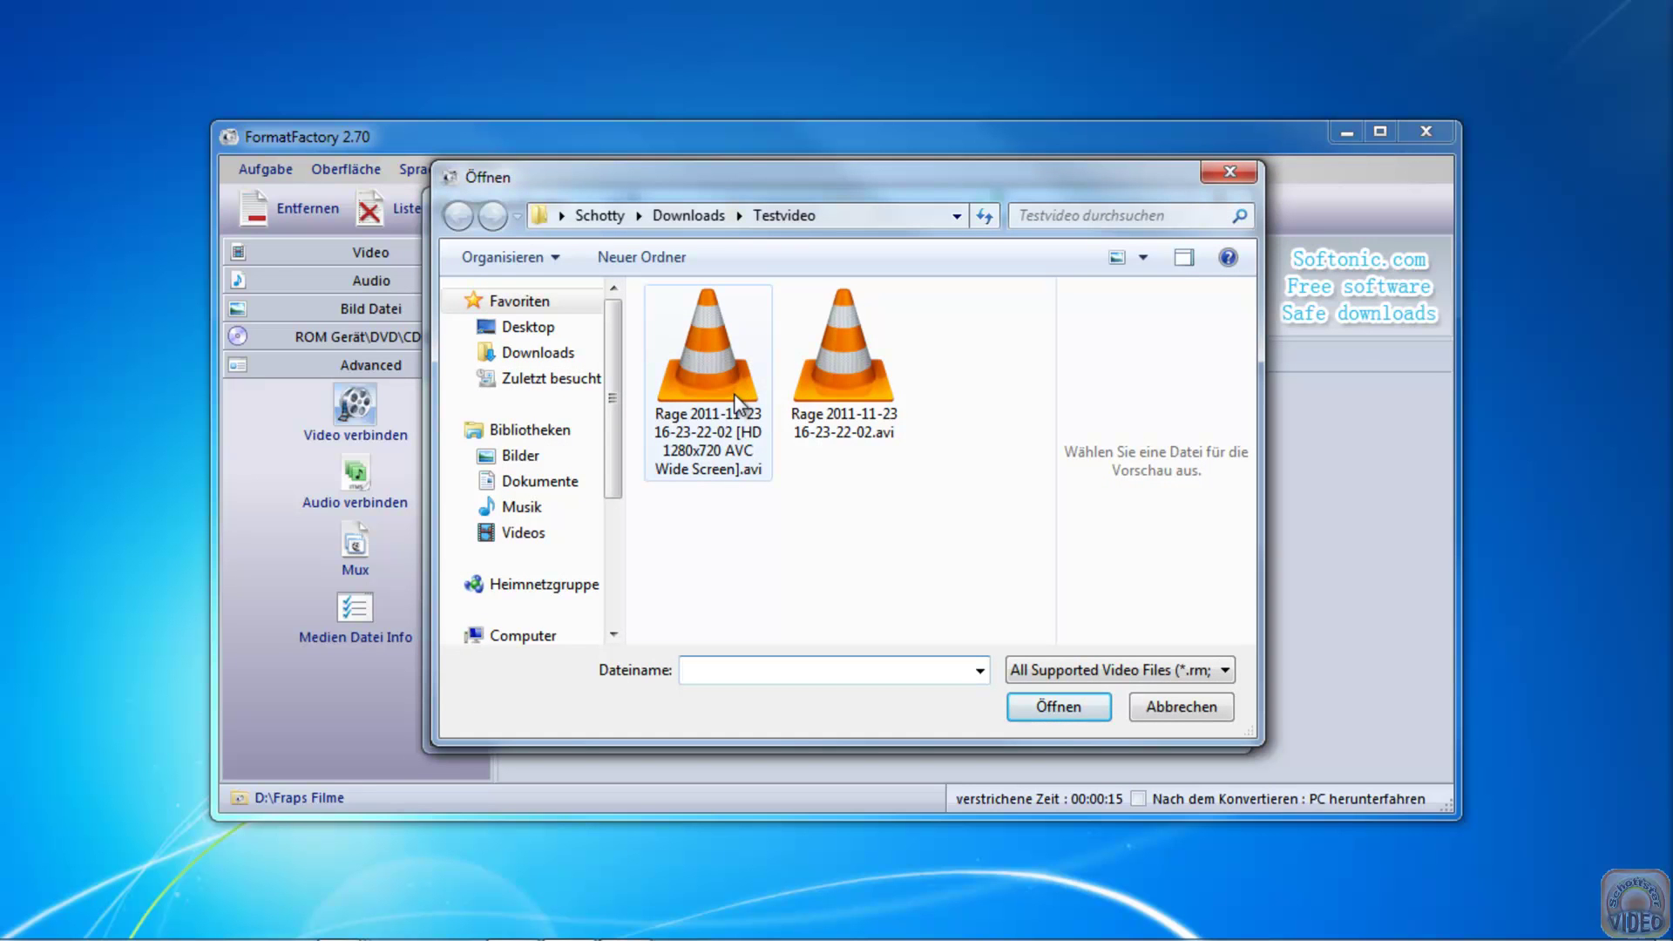
click(714, 383)
ctrl+click(835, 373)
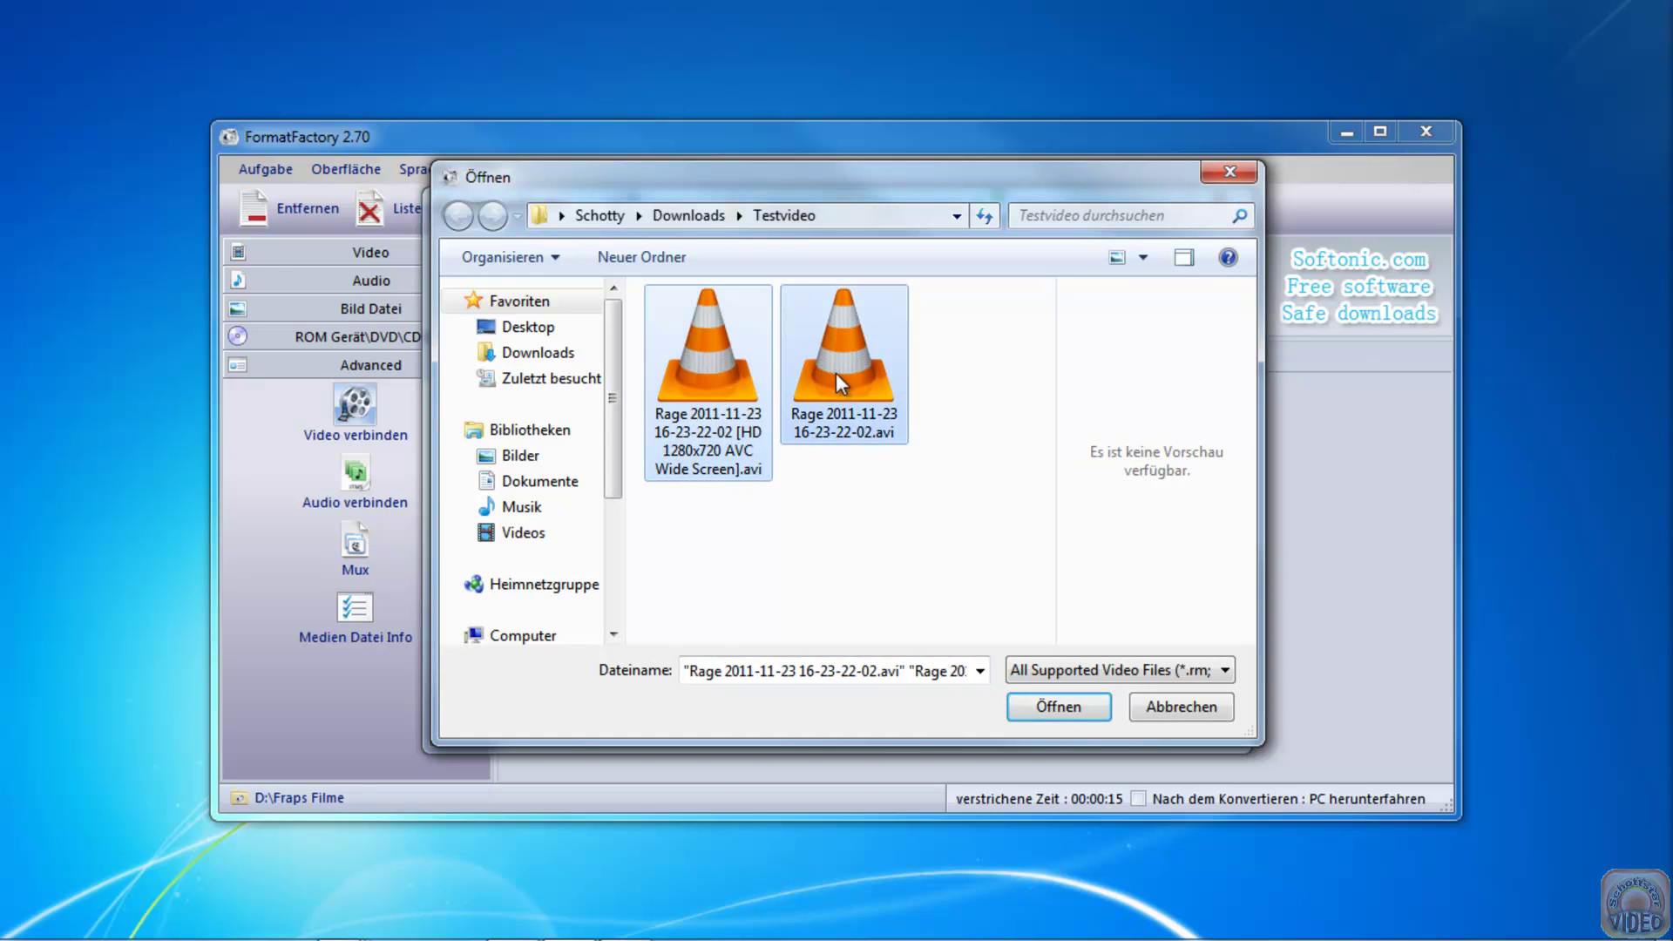
click(1054, 706)
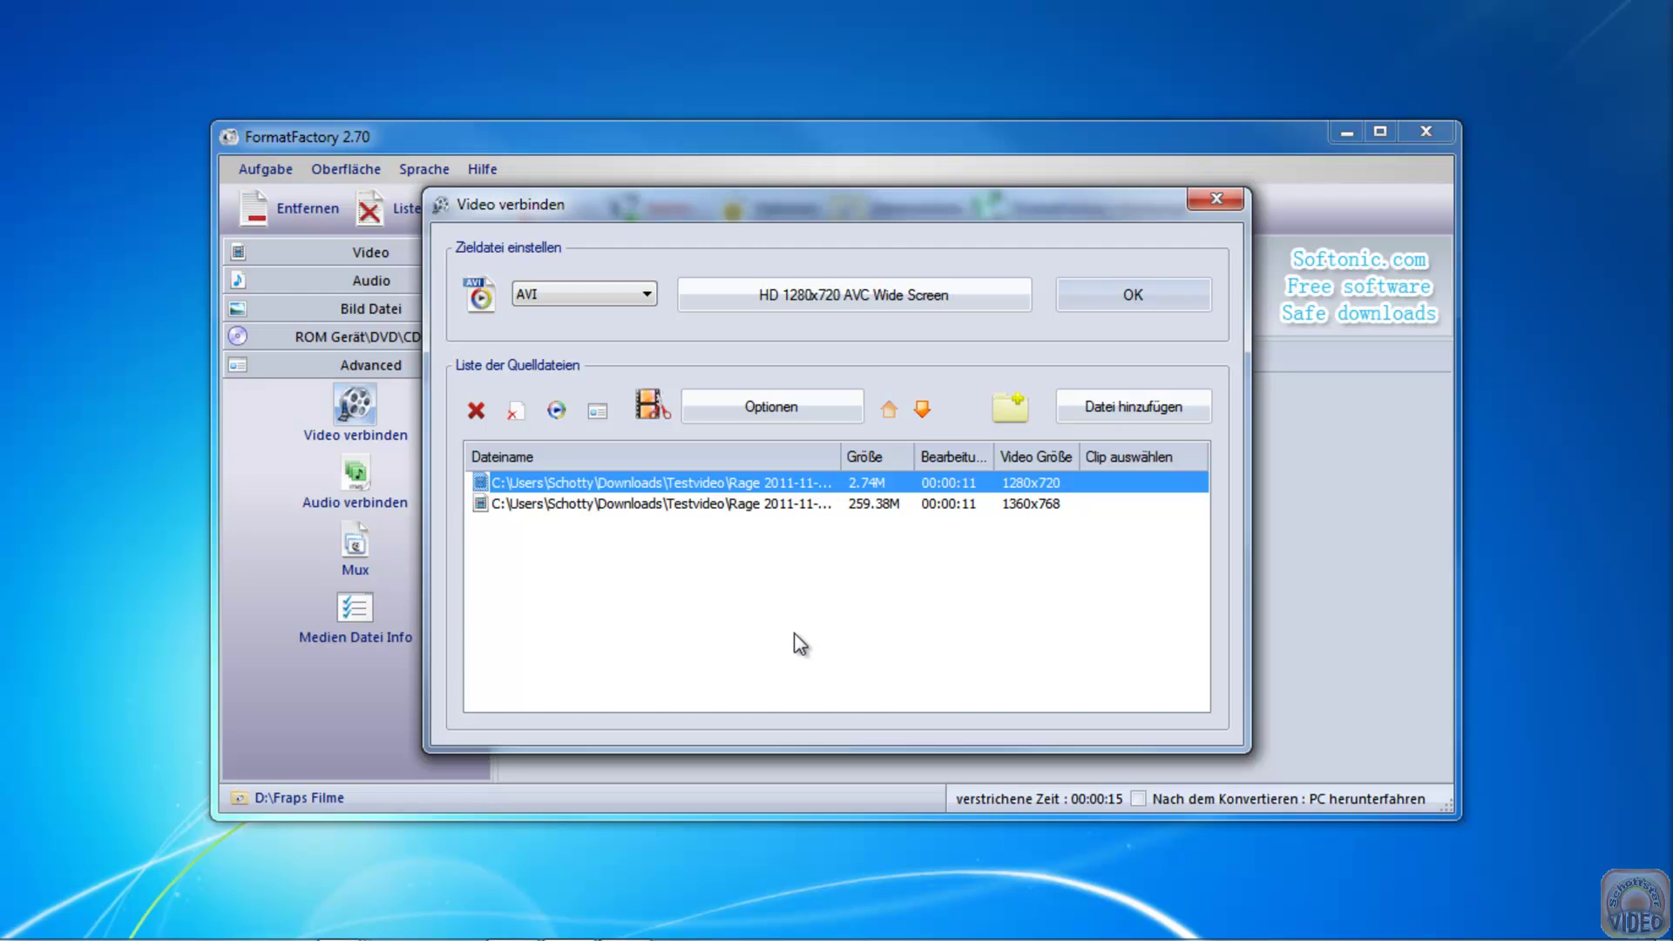
click(1135, 296)
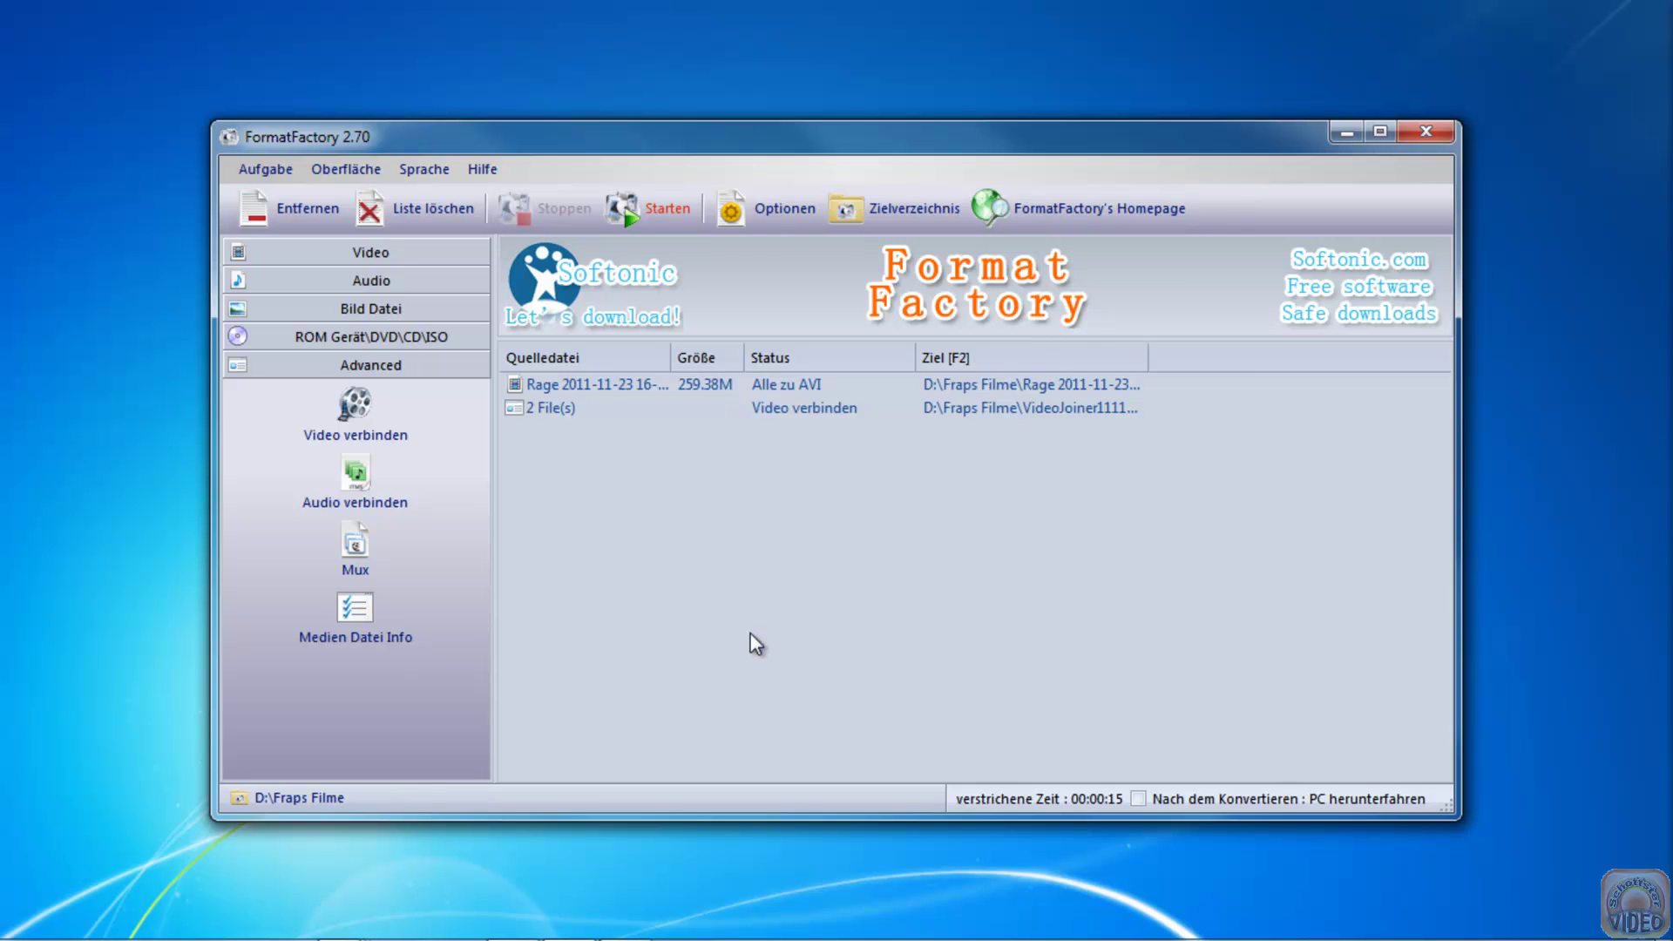
key(Down)
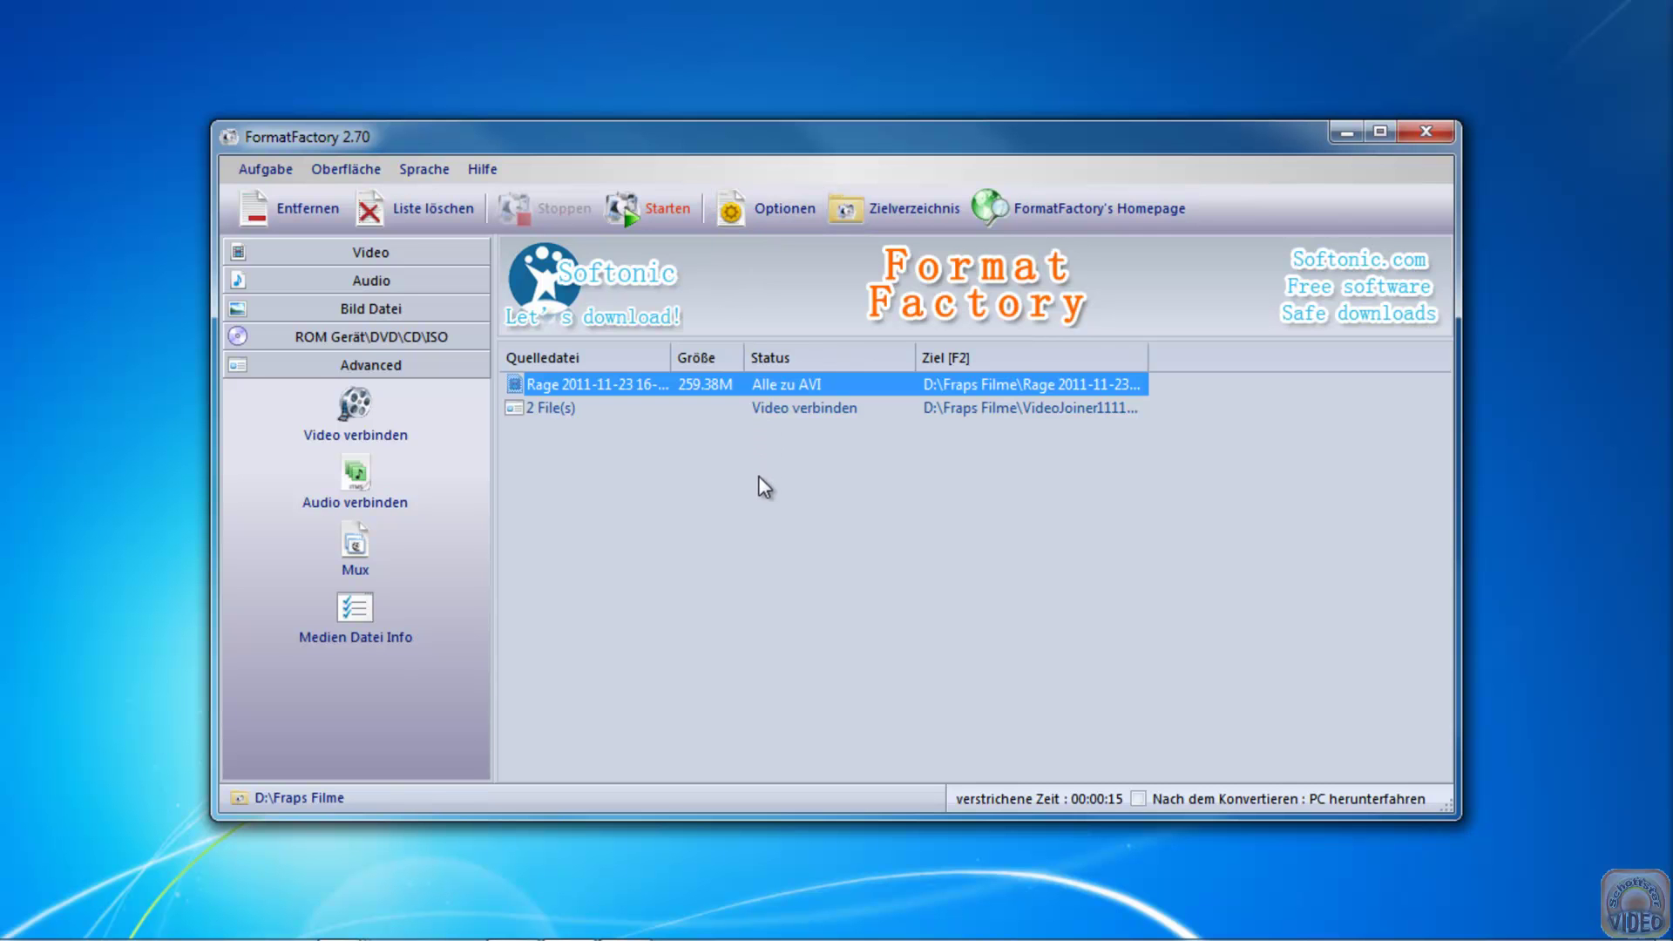
- Review the program options for the target folder, Advanced, H264, DivX and Xvid, and close them
click(759, 209)
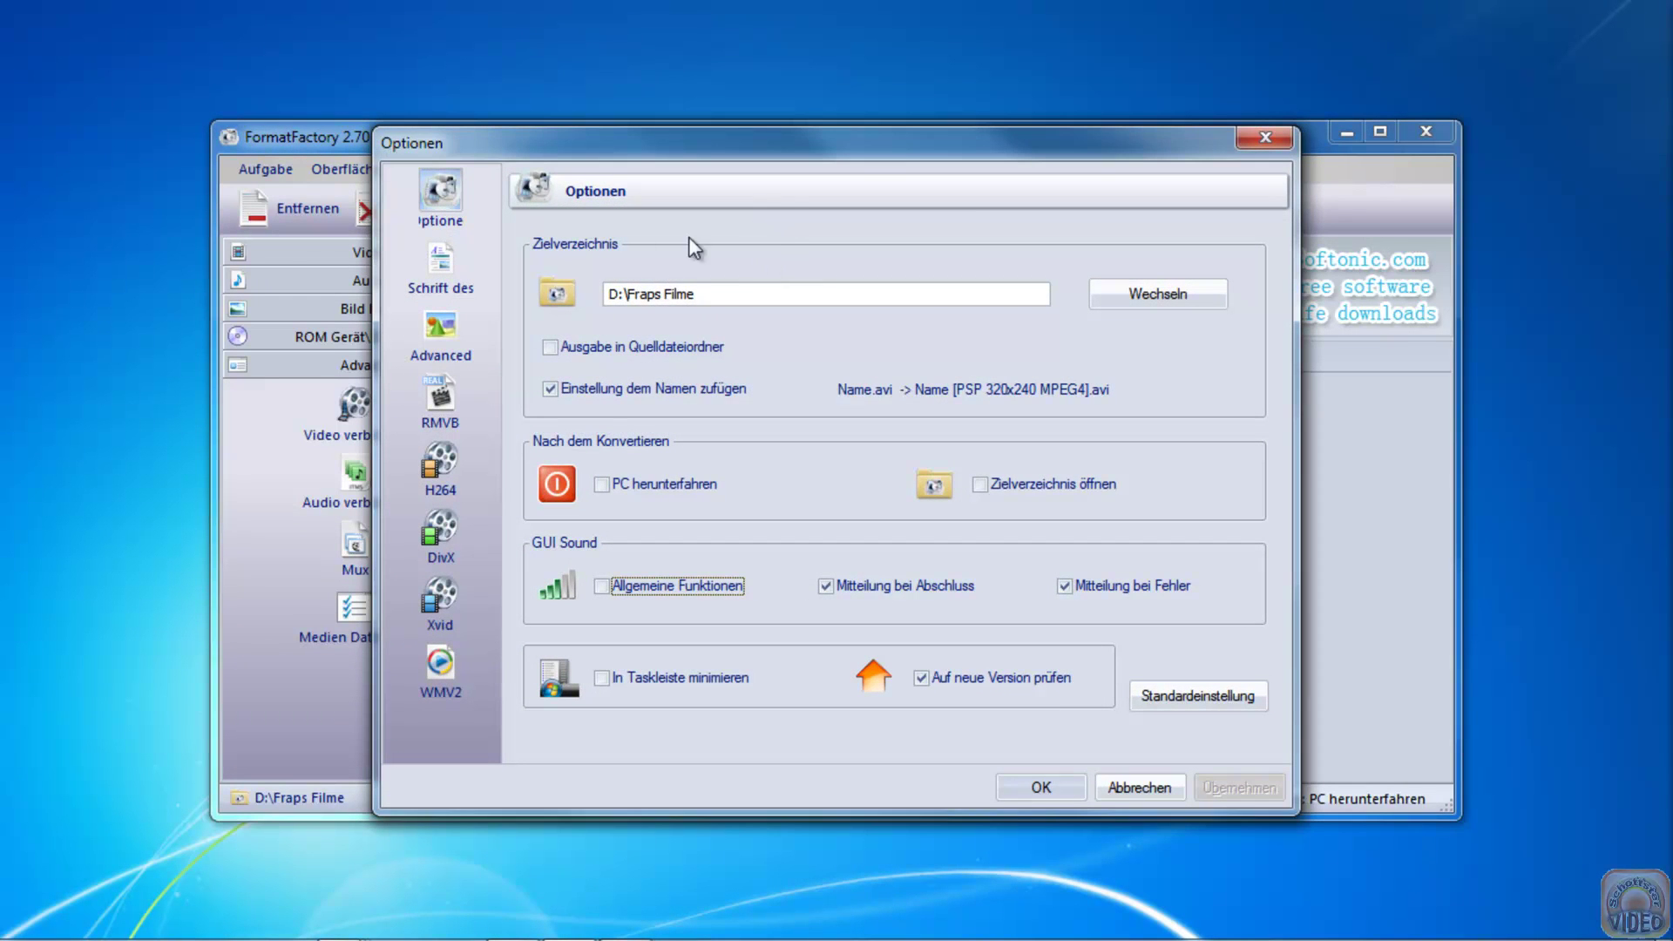
click(442, 342)
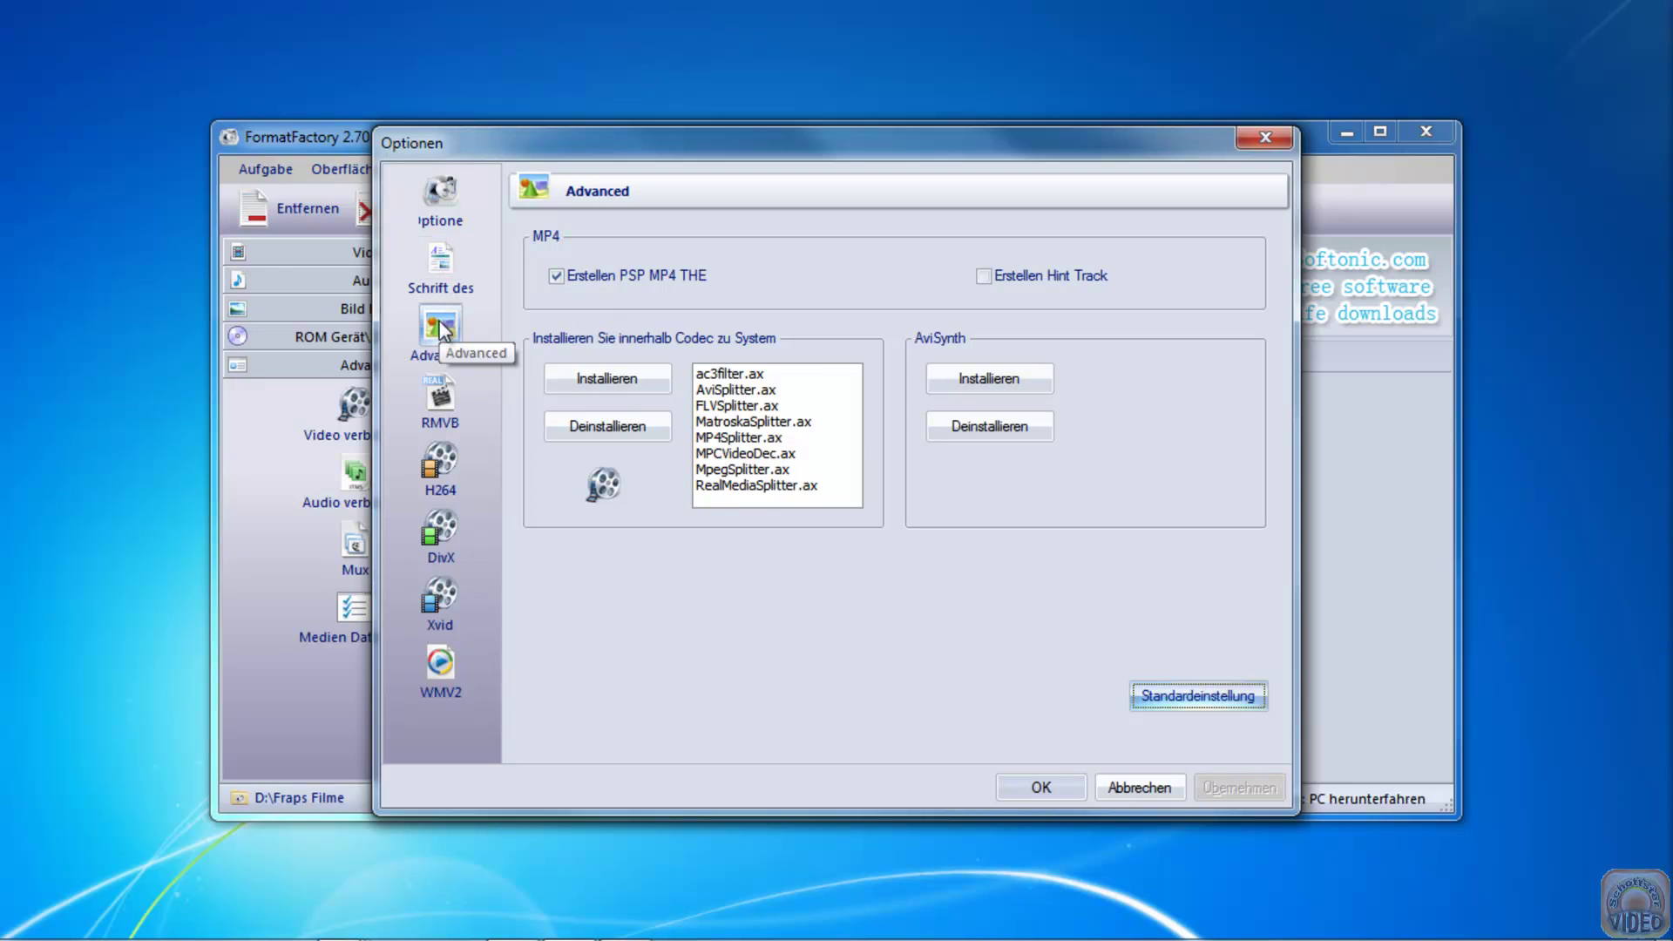
click(442, 455)
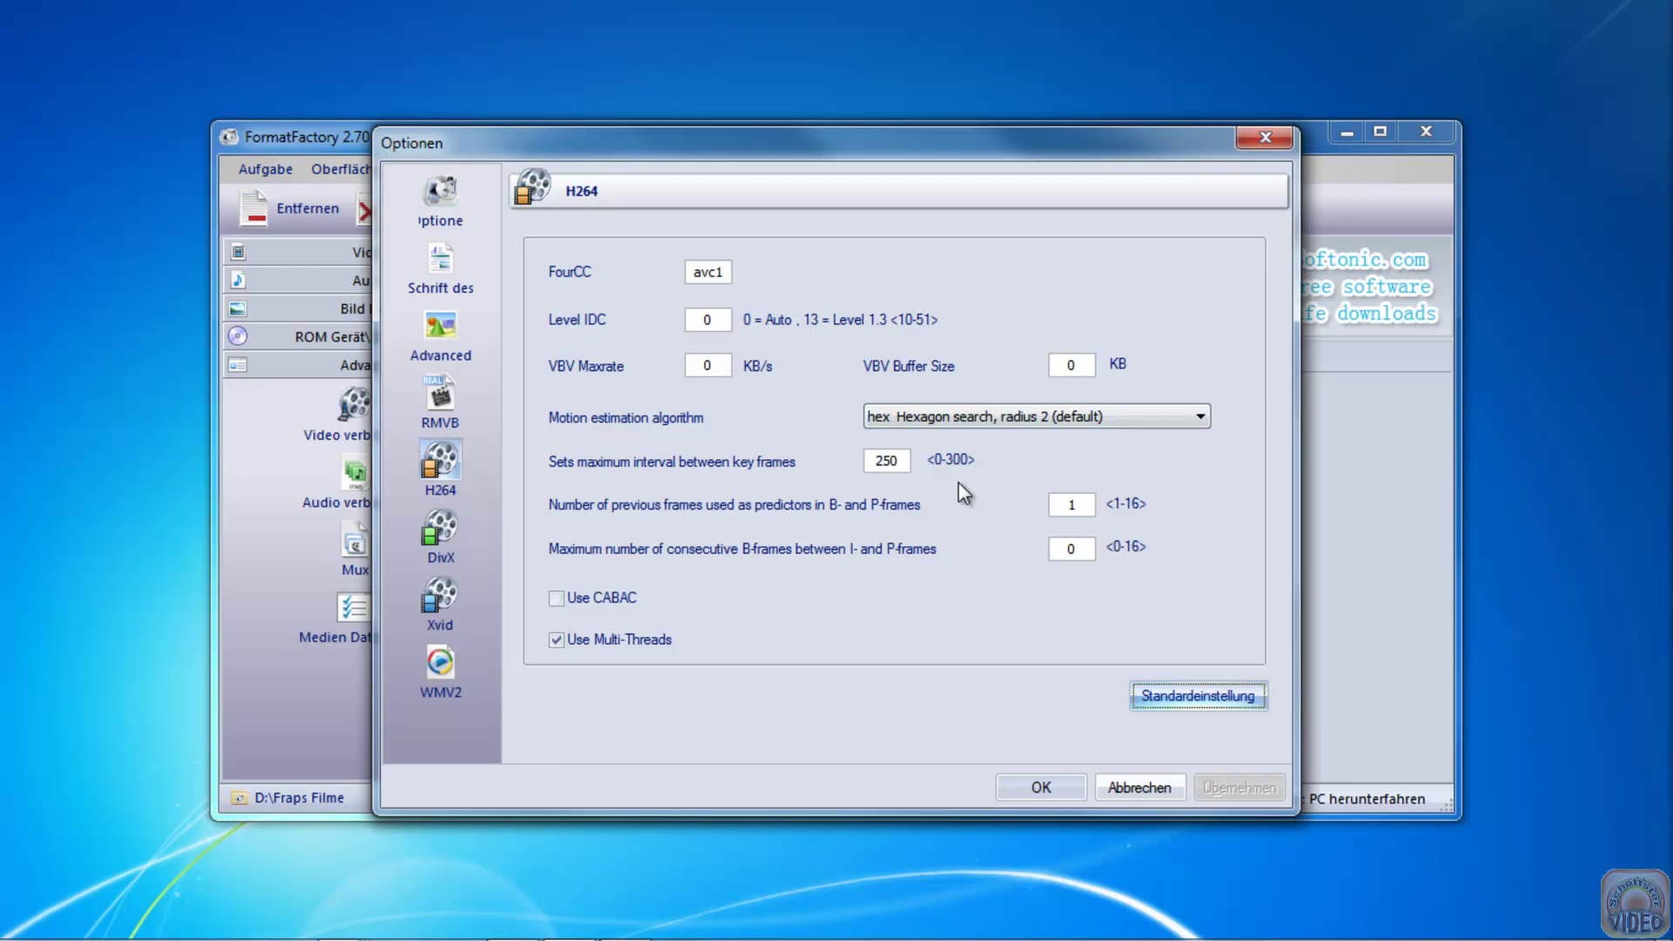
click(445, 533)
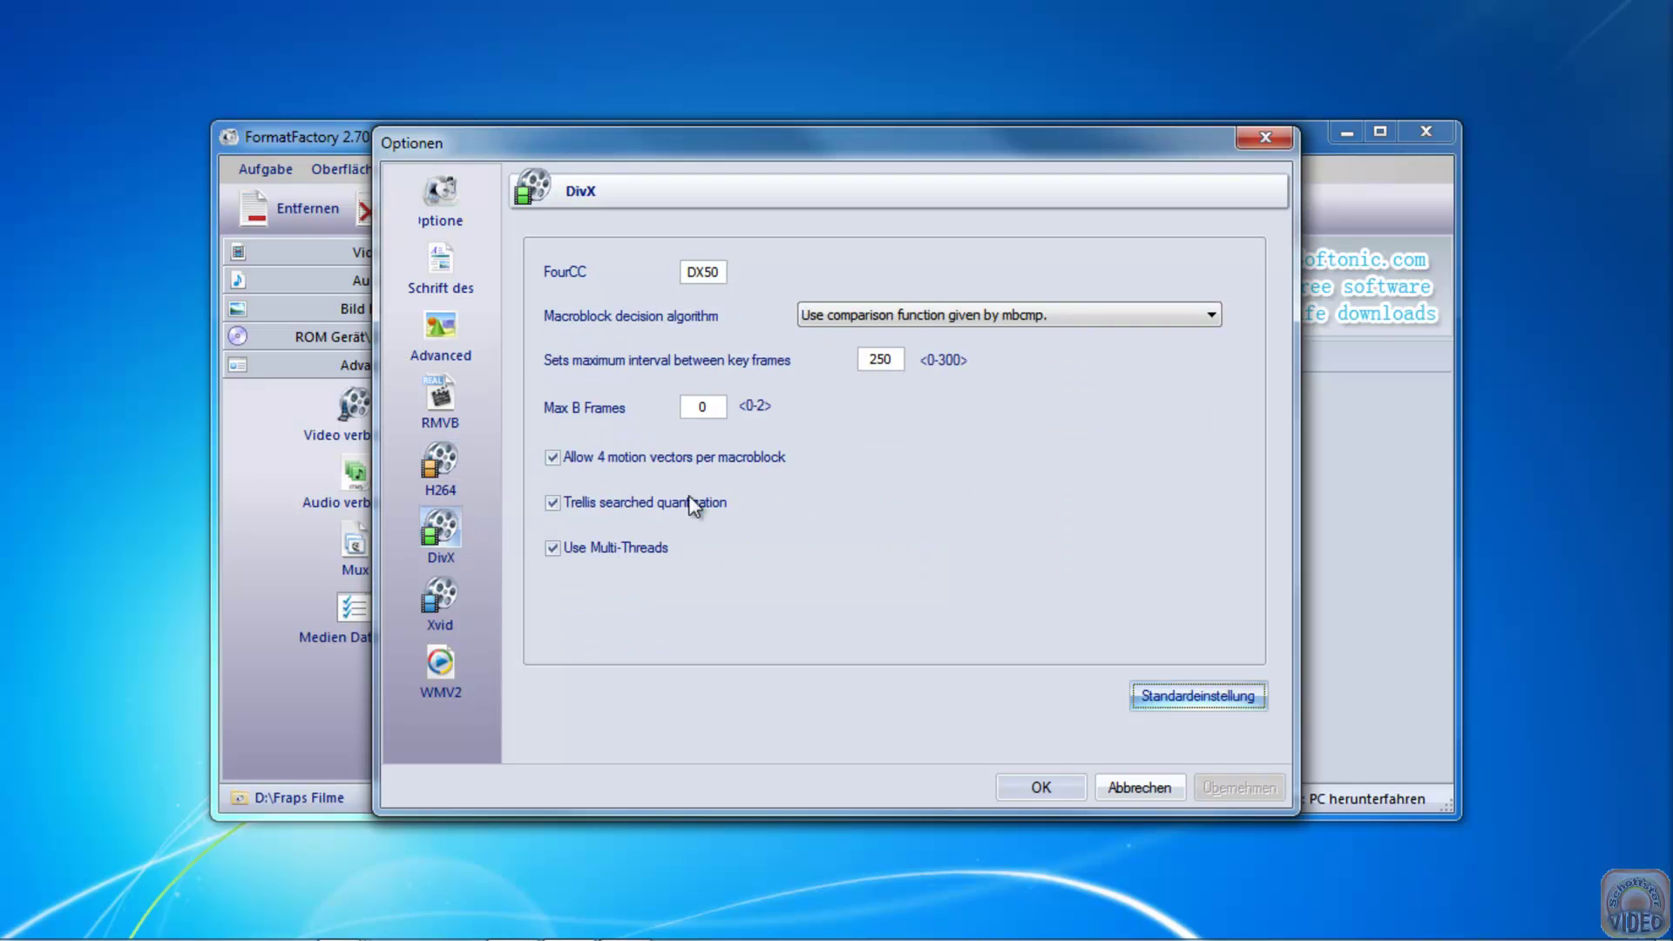
click(447, 597)
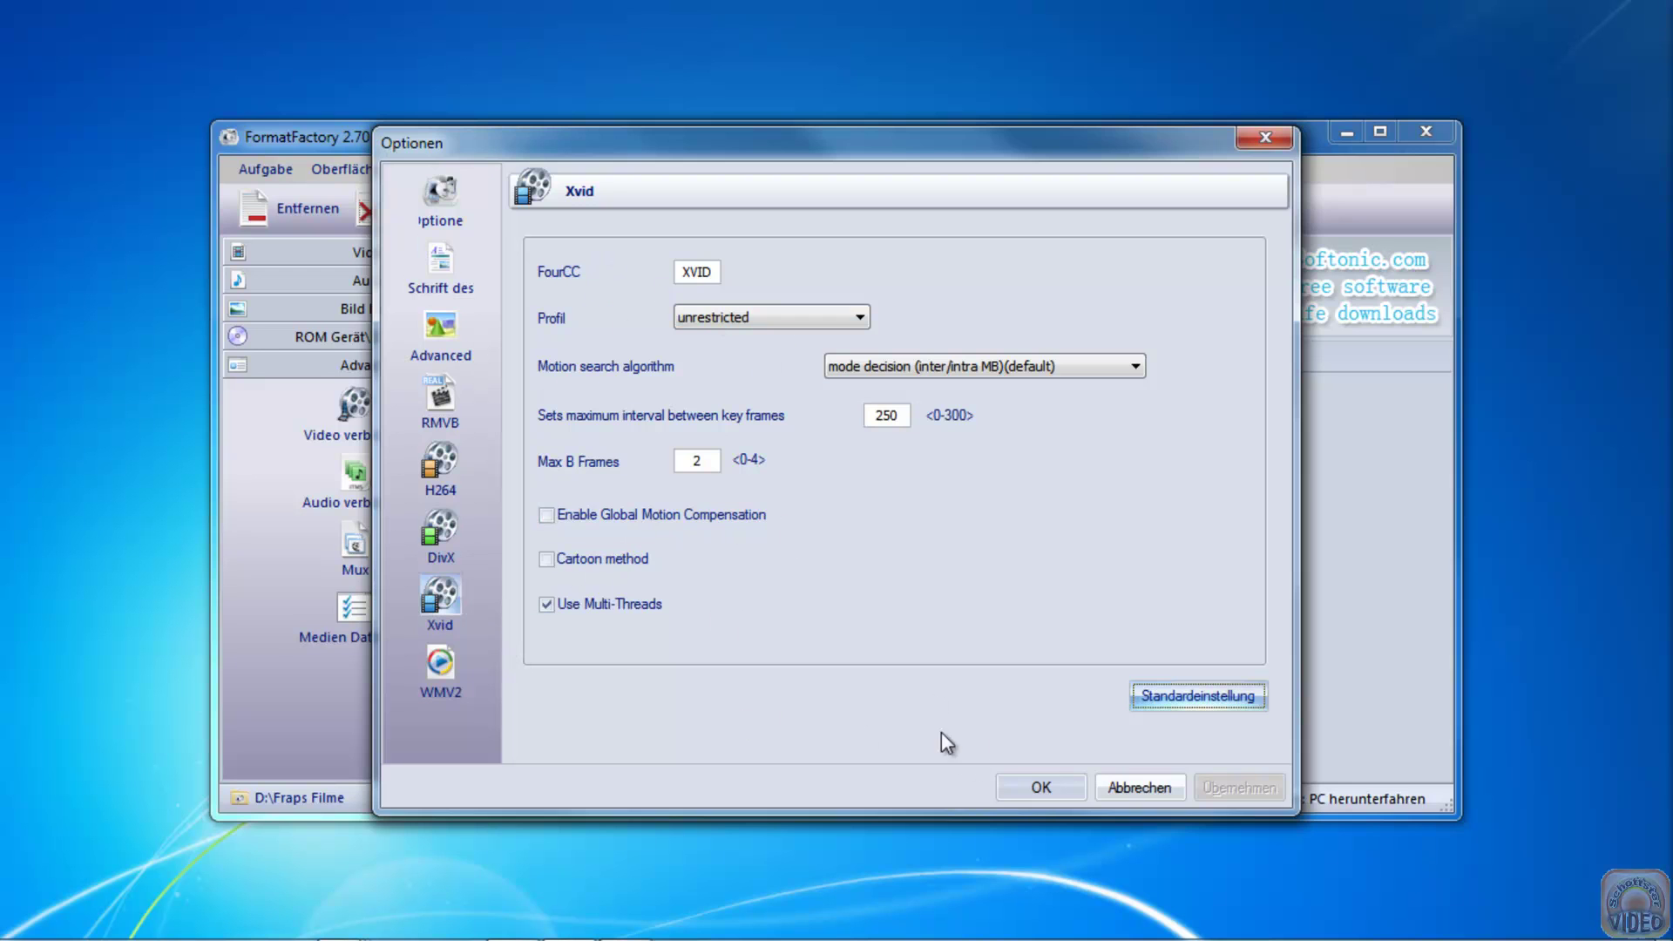
click(1041, 787)
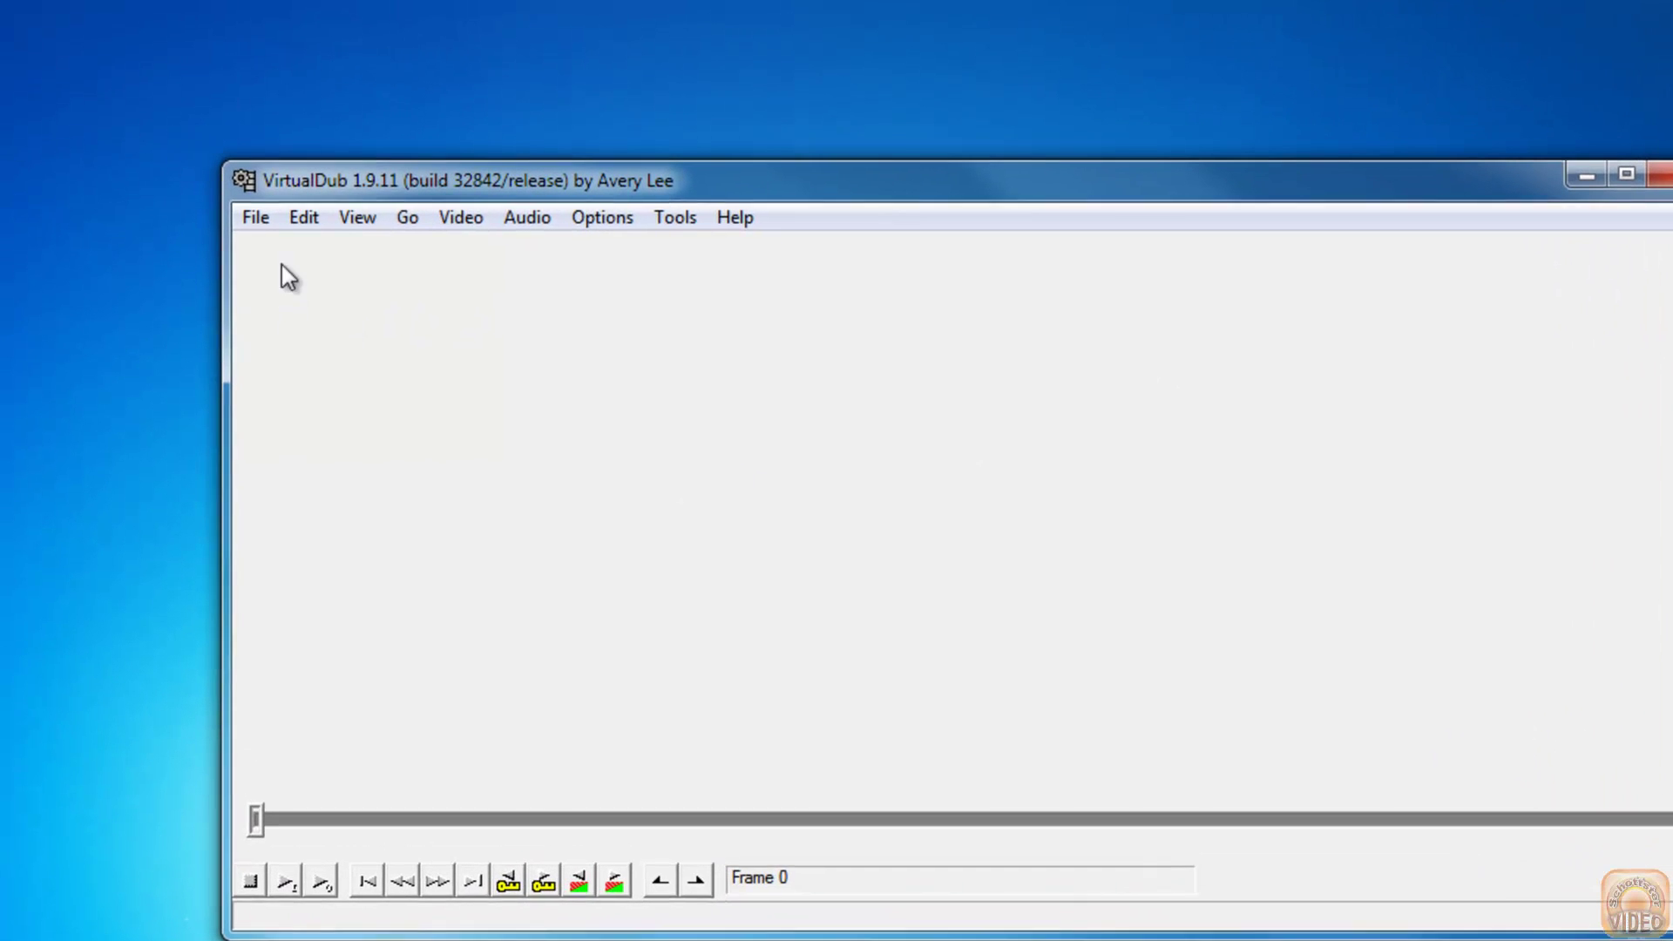
click(253, 222)
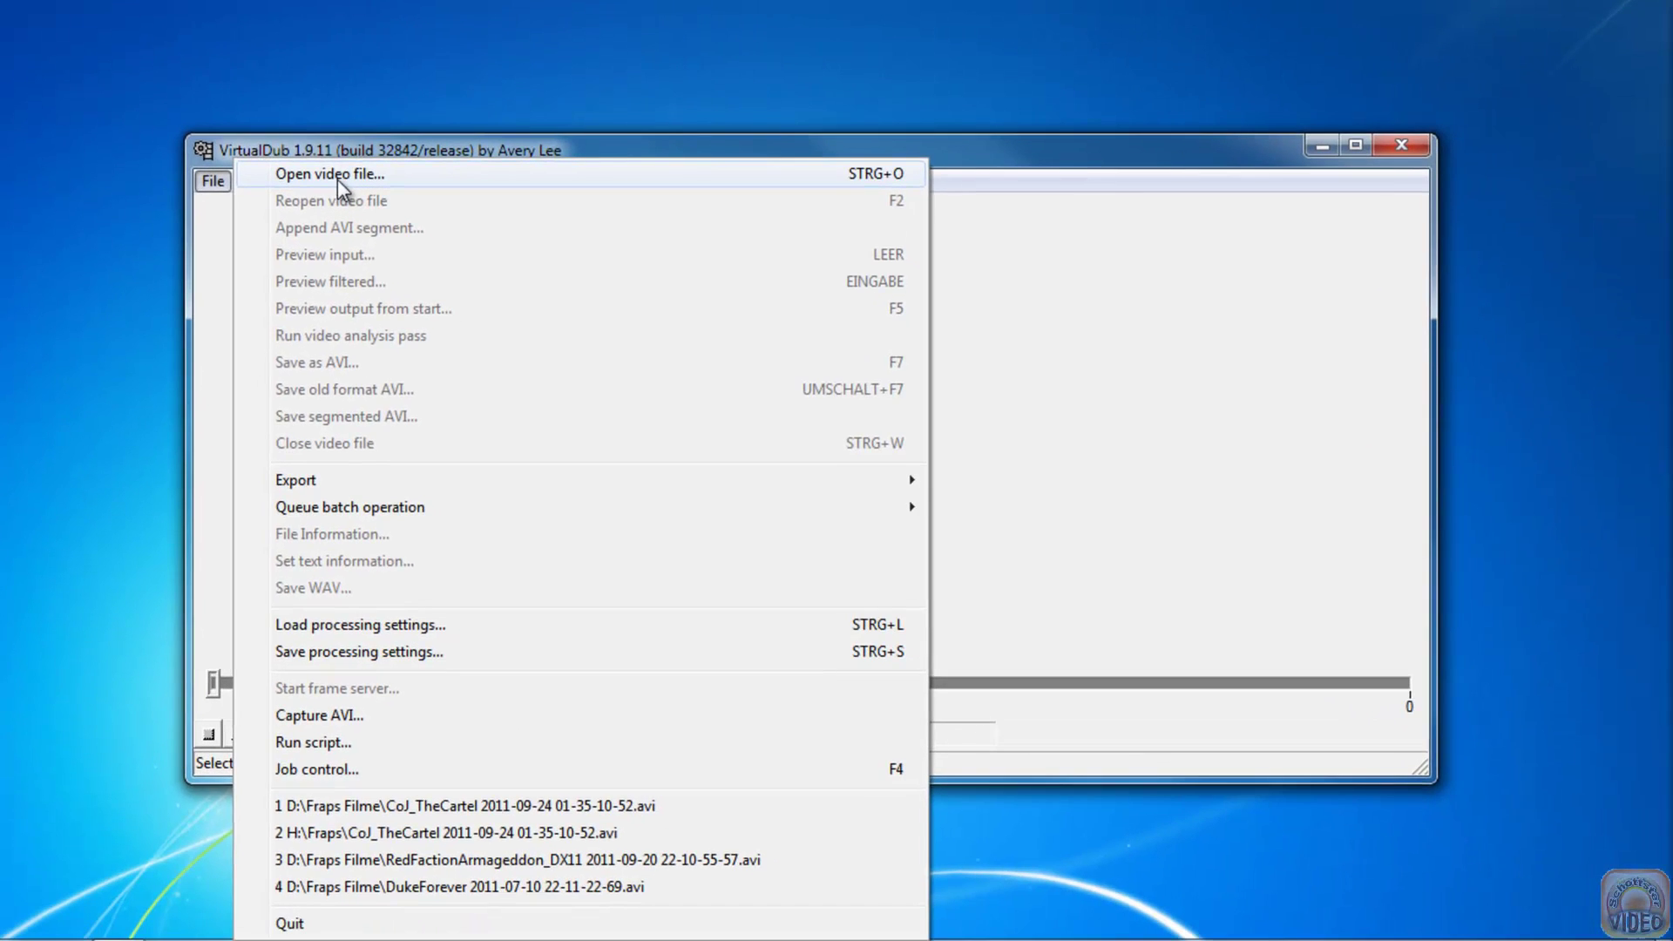
click(403, 214)
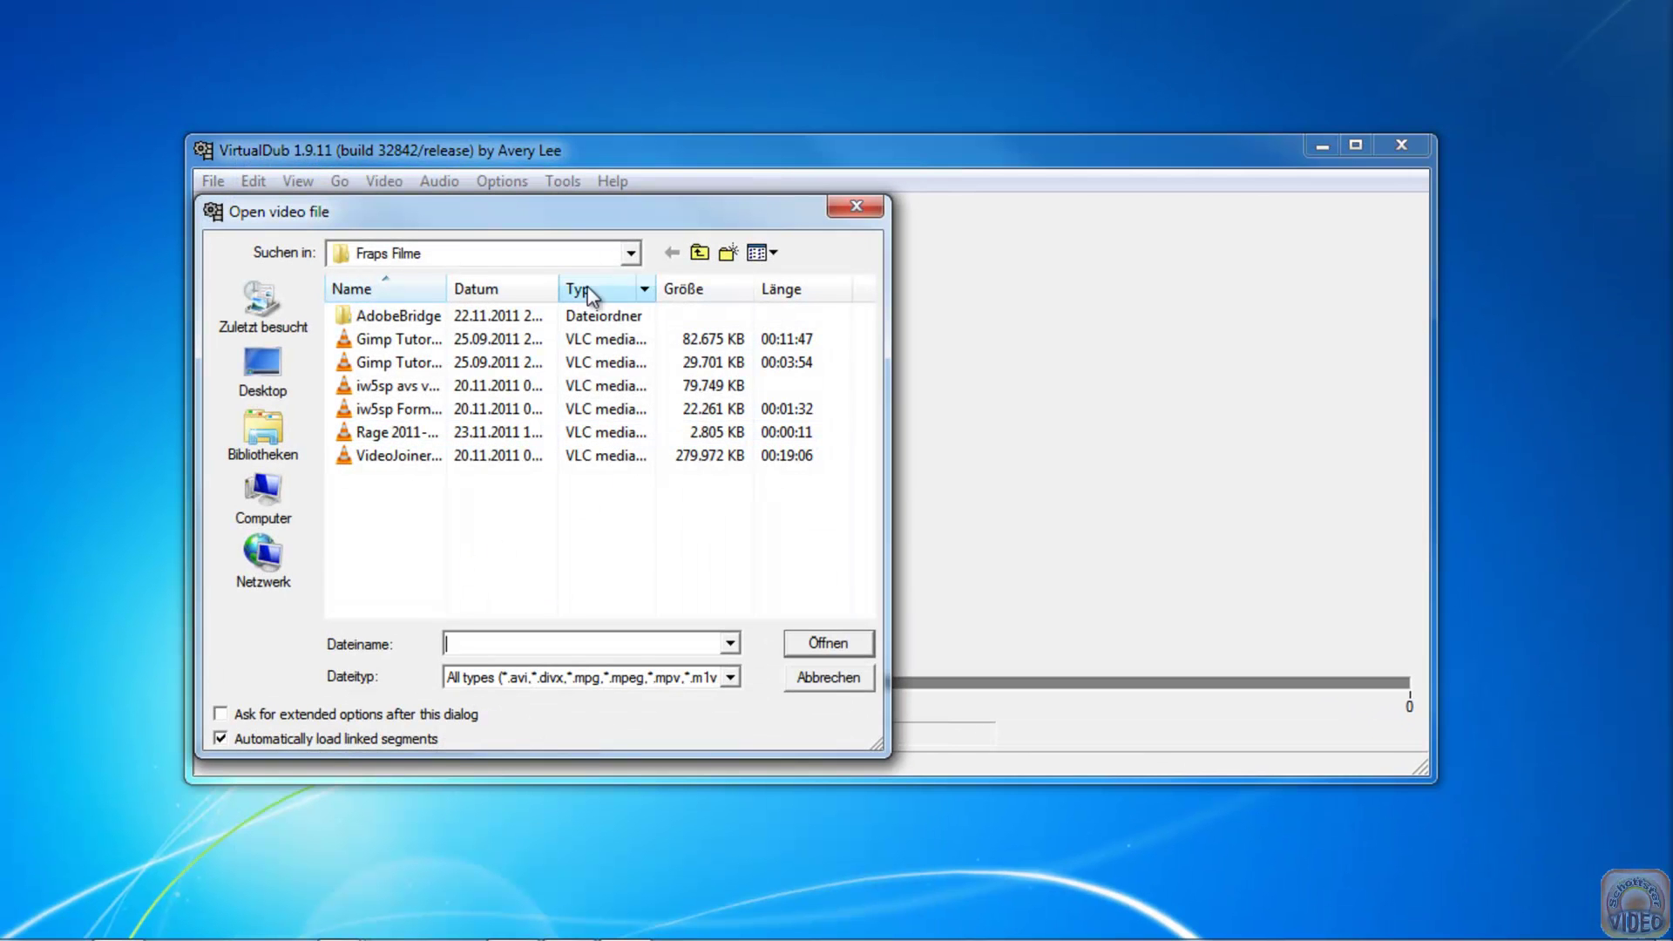
click(632, 255)
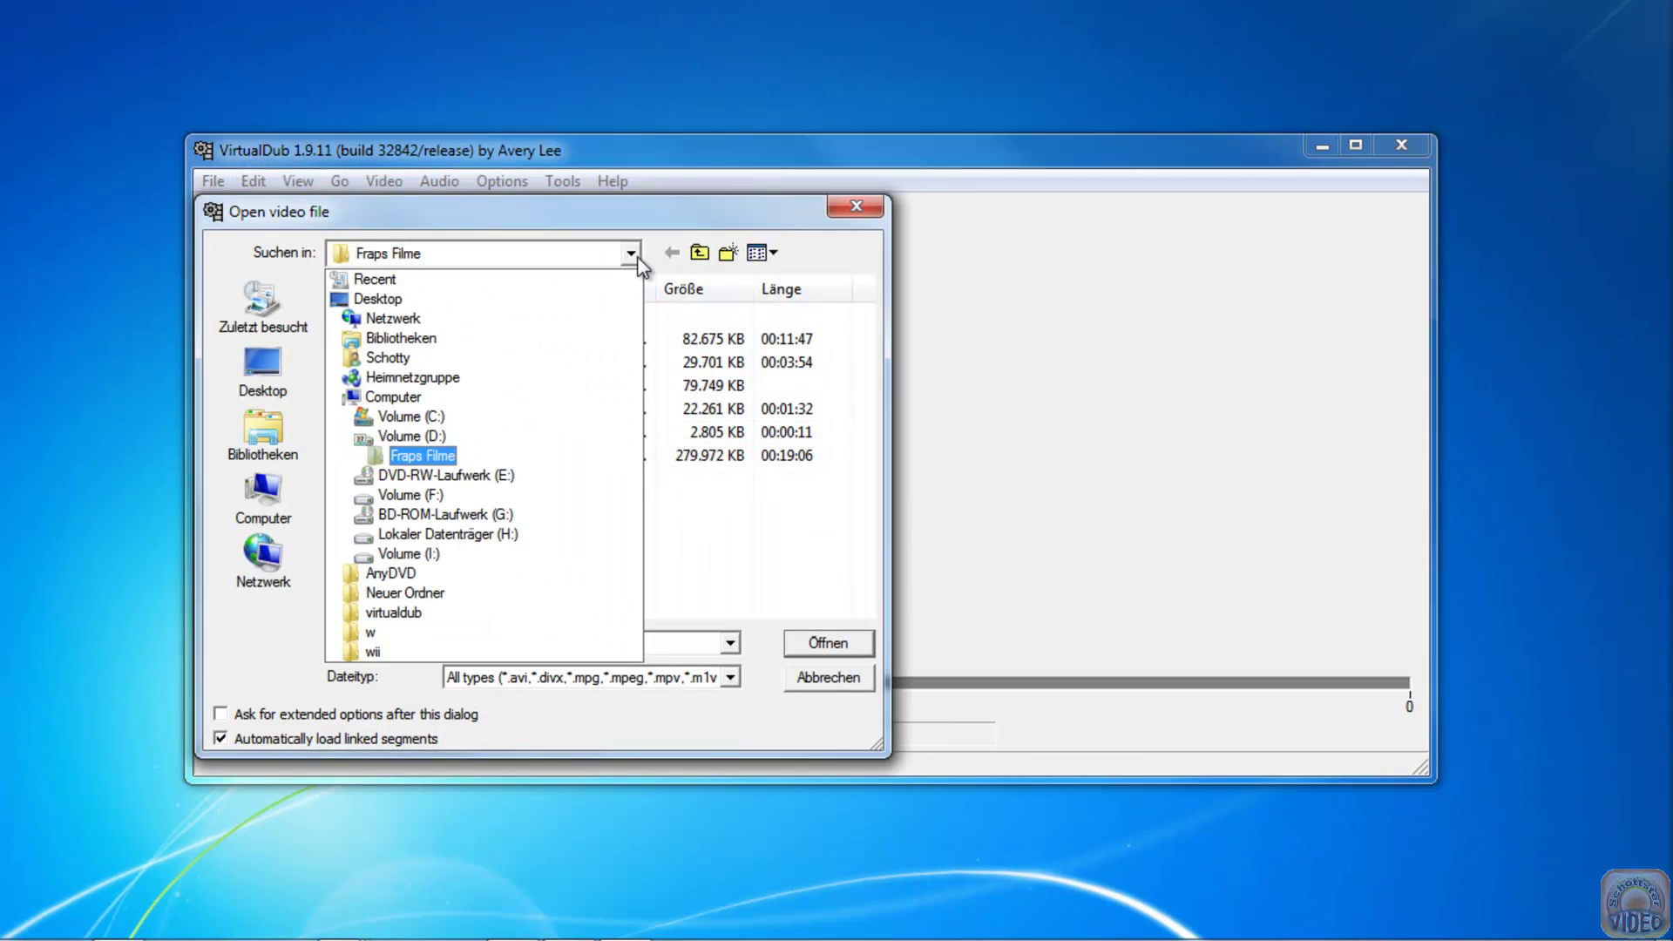
click(389, 358)
drag(868, 344, 870, 452)
double_click(396, 338)
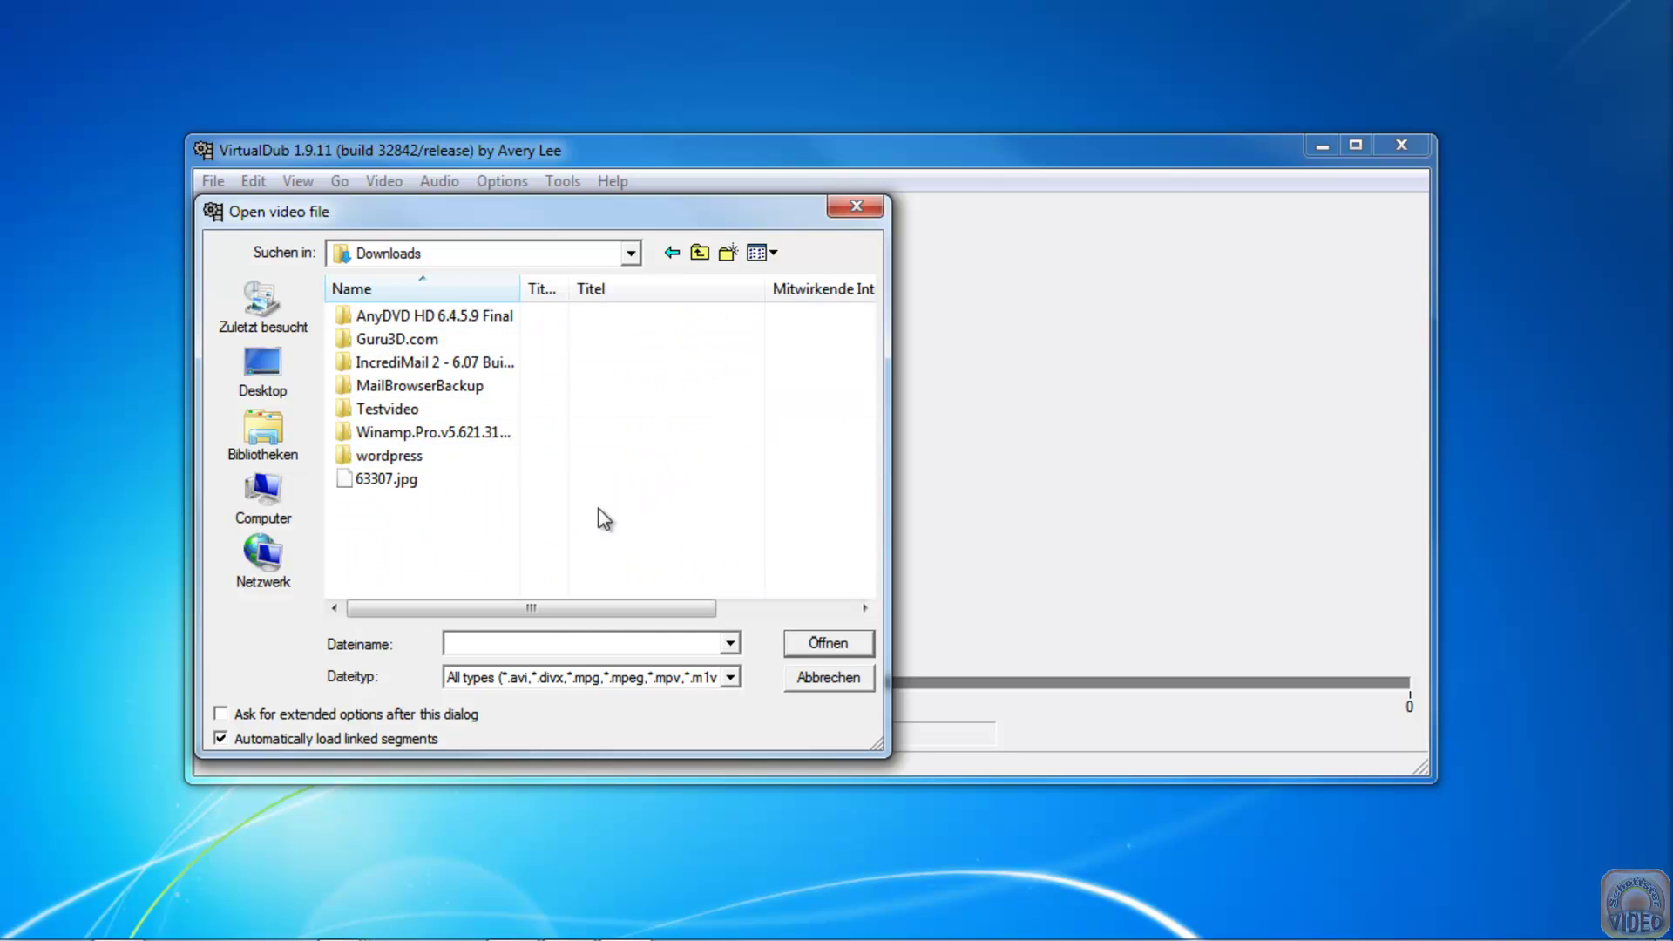
double_click(392, 409)
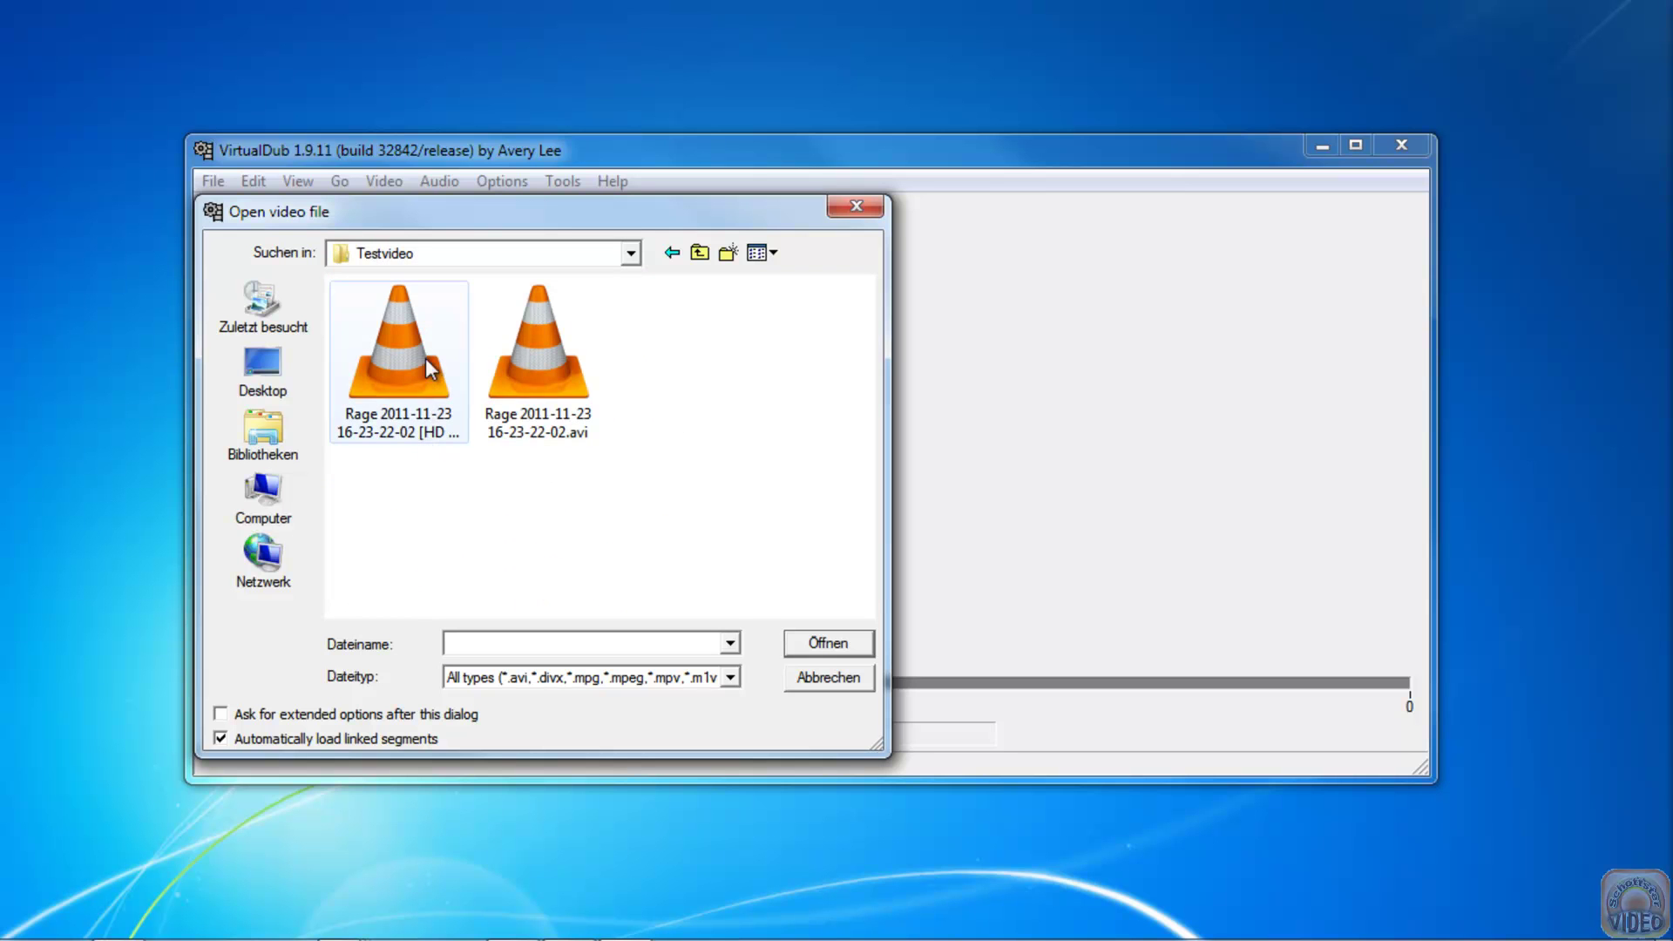
click(542, 356)
click(819, 645)
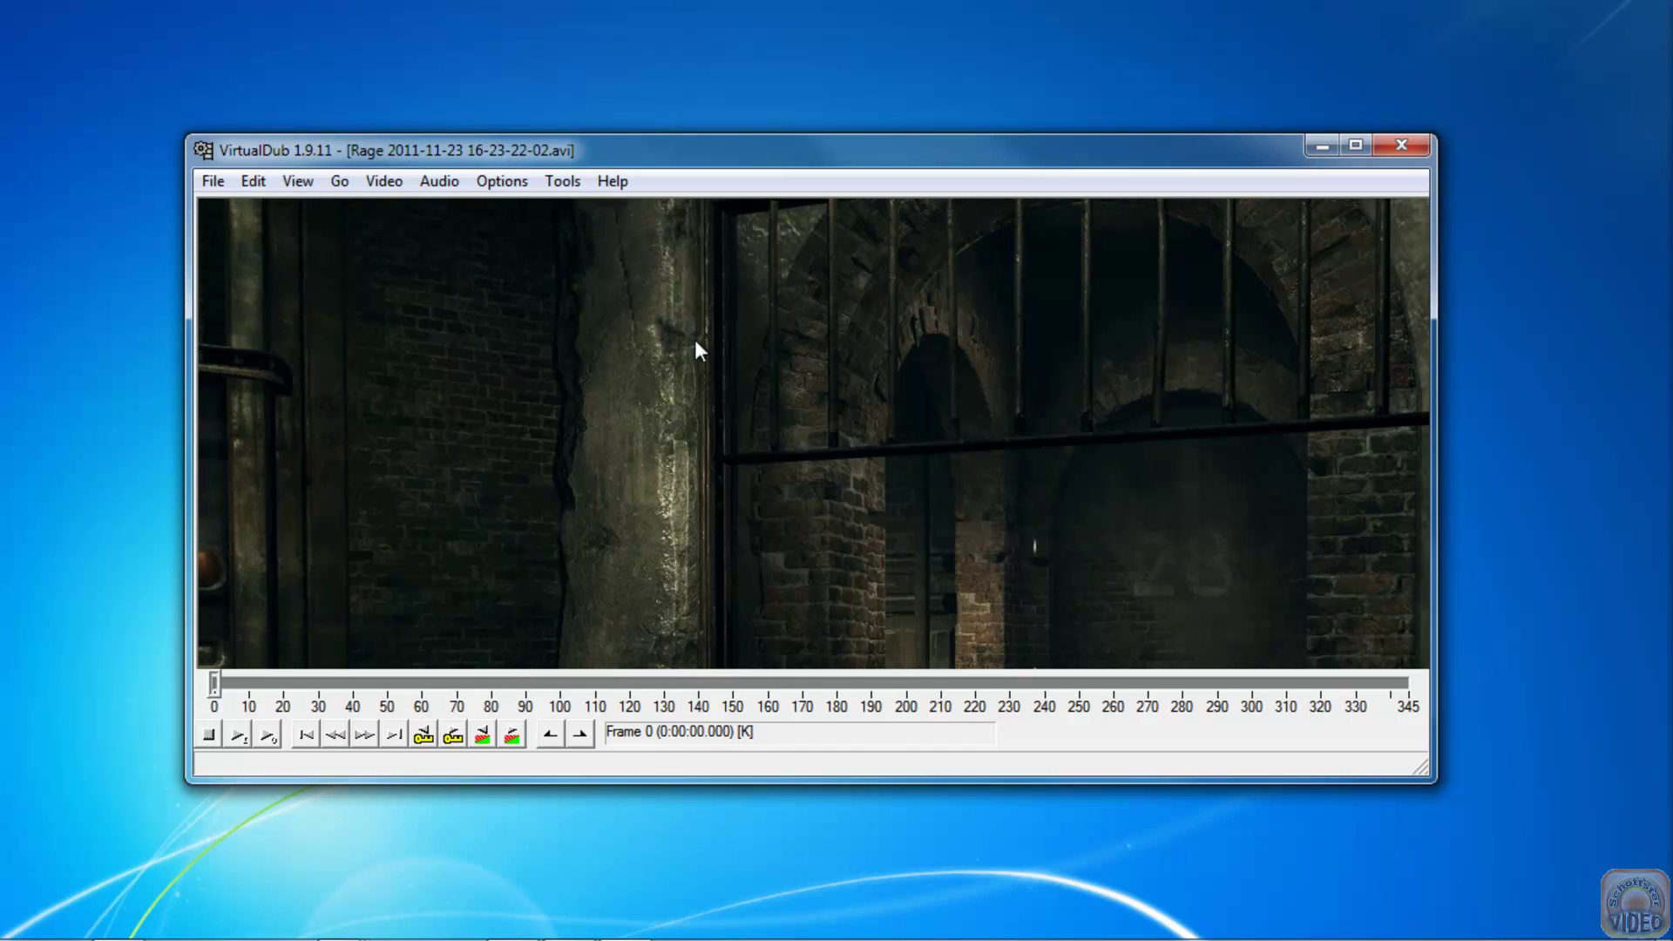
- Move the program window up and enlarge it in height and width to show more of the video
drag(682, 140, 676, 68)
drag(742, 782, 774, 875)
drag(1436, 515, 1543, 516)
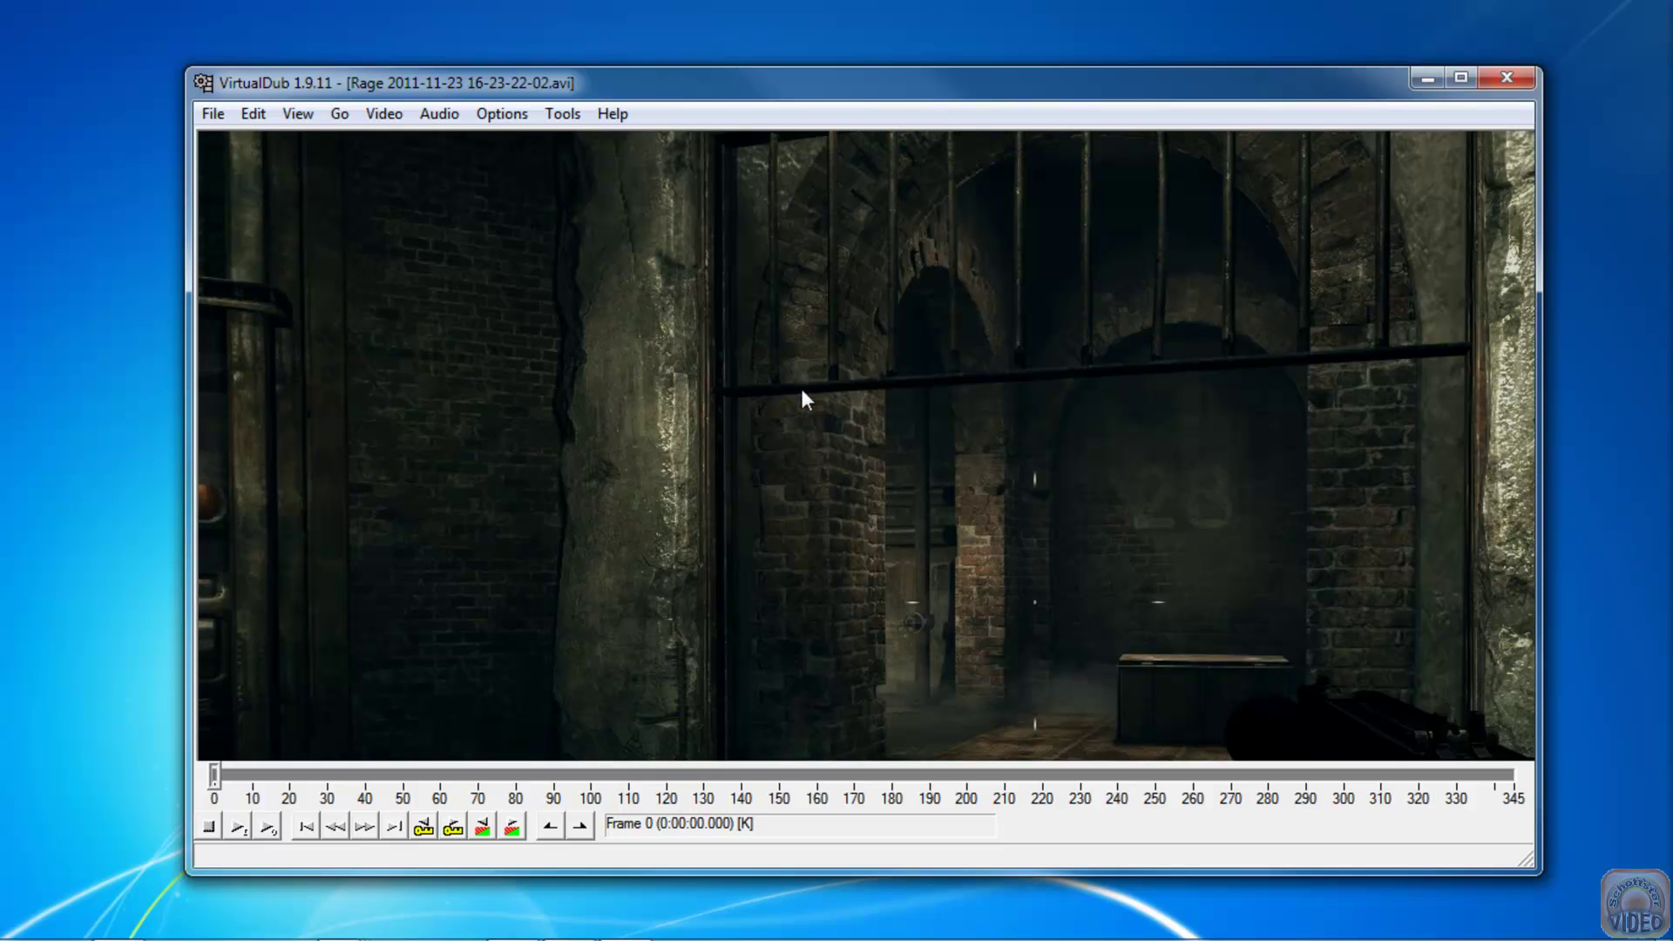
- Set the video compression to the x264vfw - H.264/MPEG-4 AVC codec
click(383, 117)
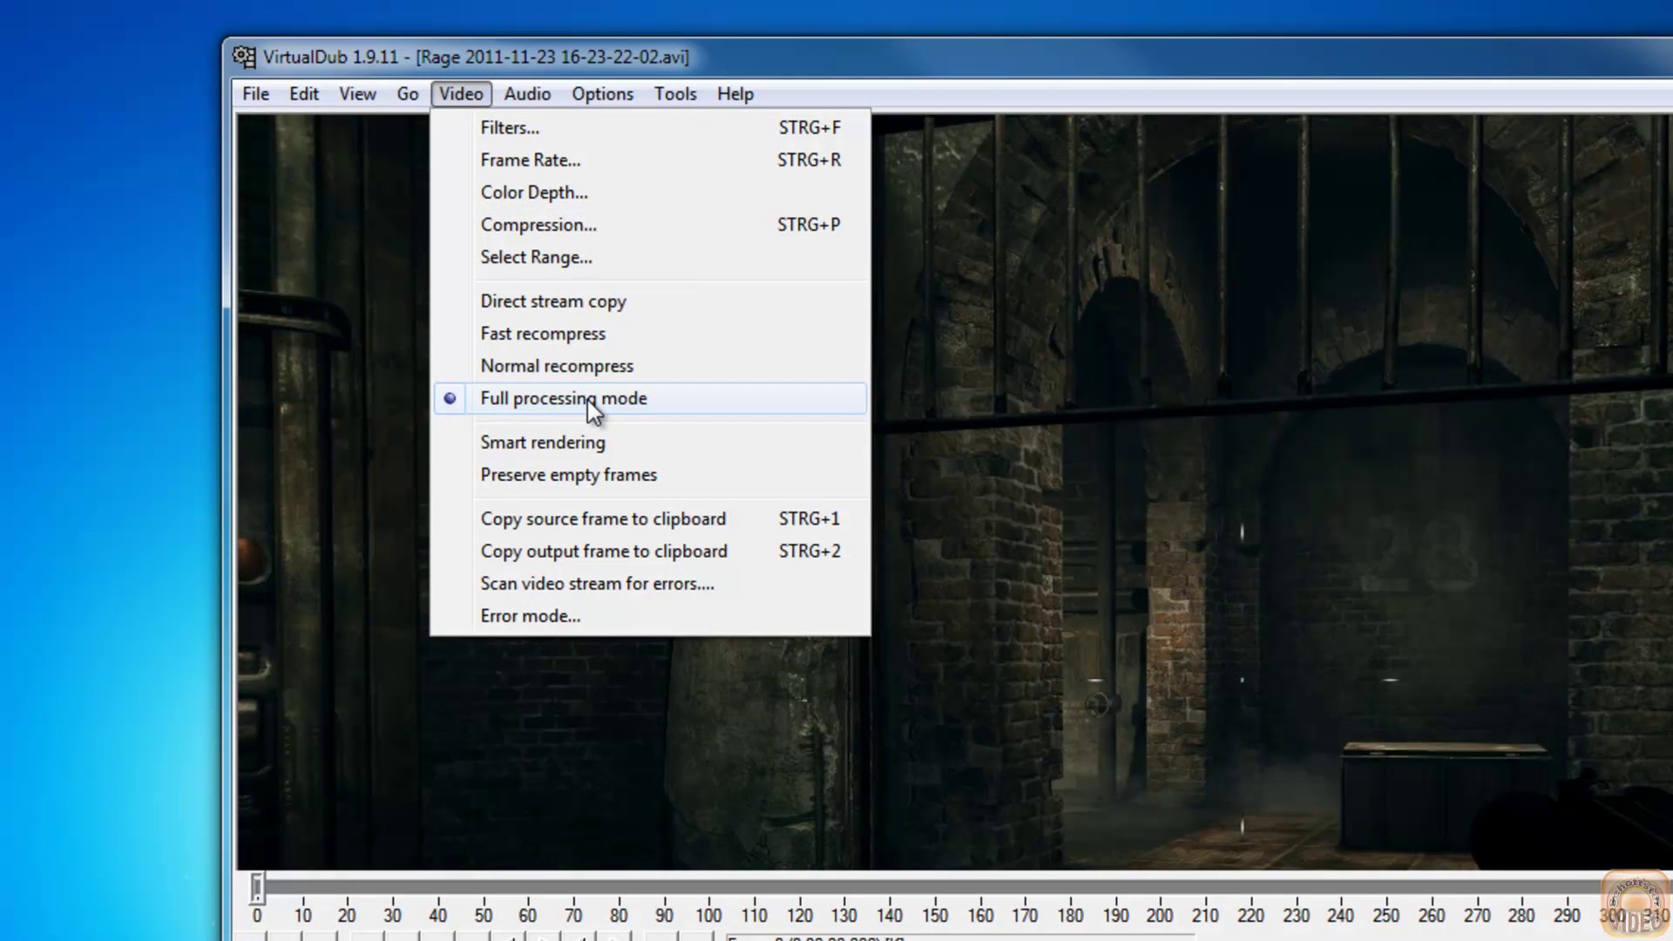
click(556, 224)
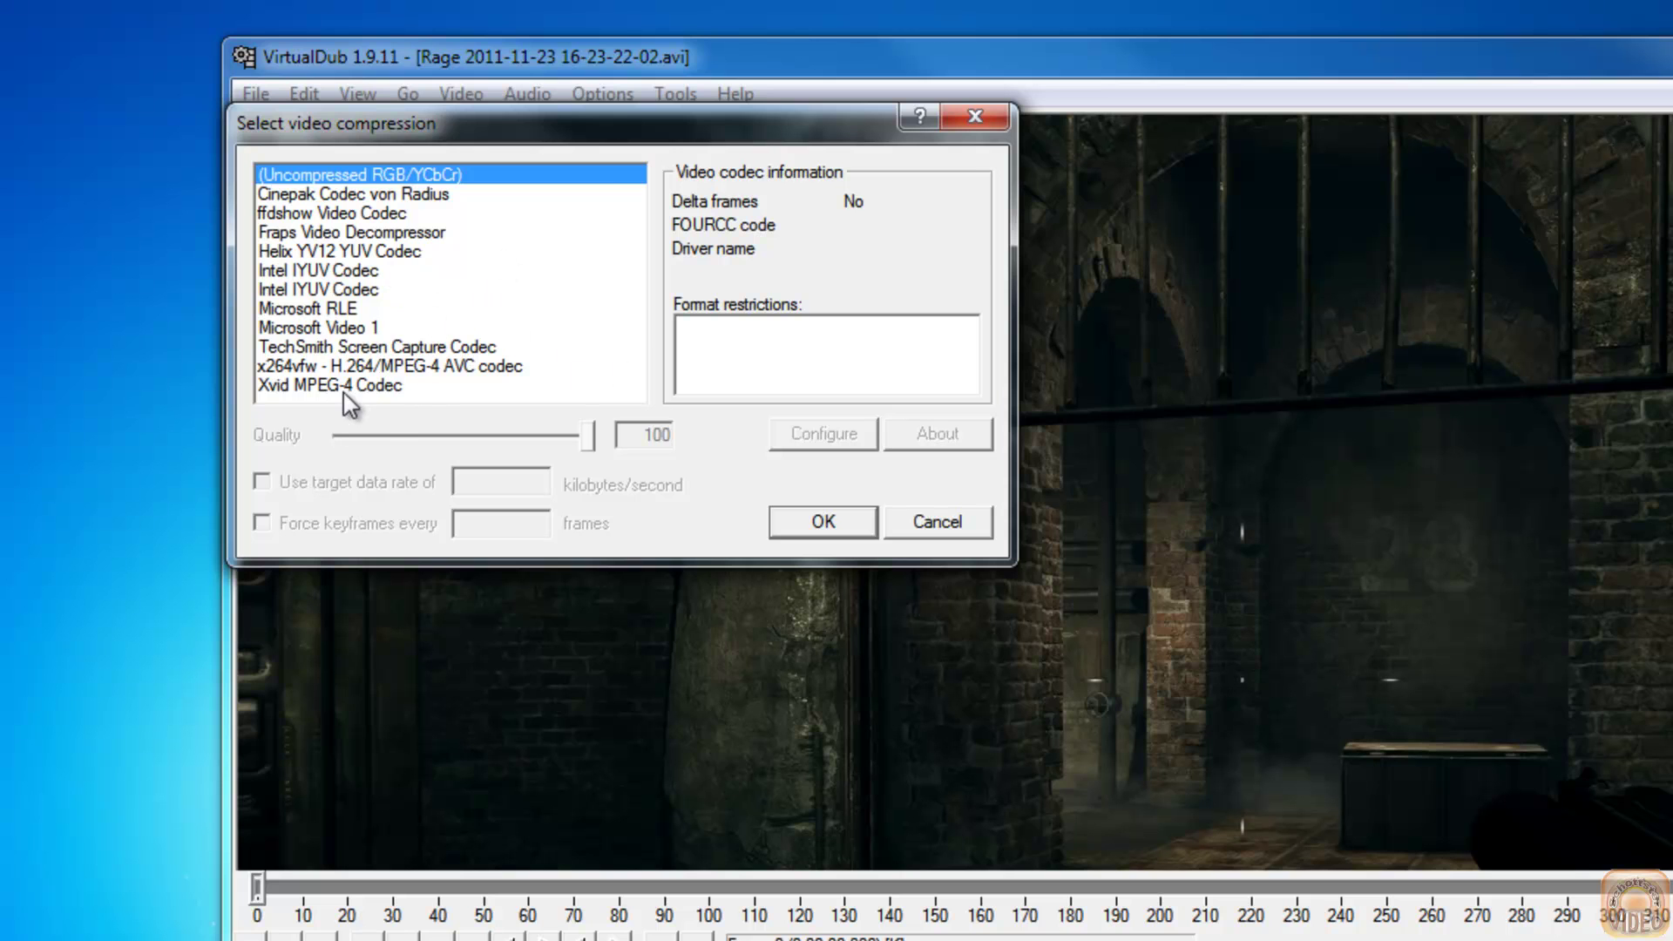
click(493, 367)
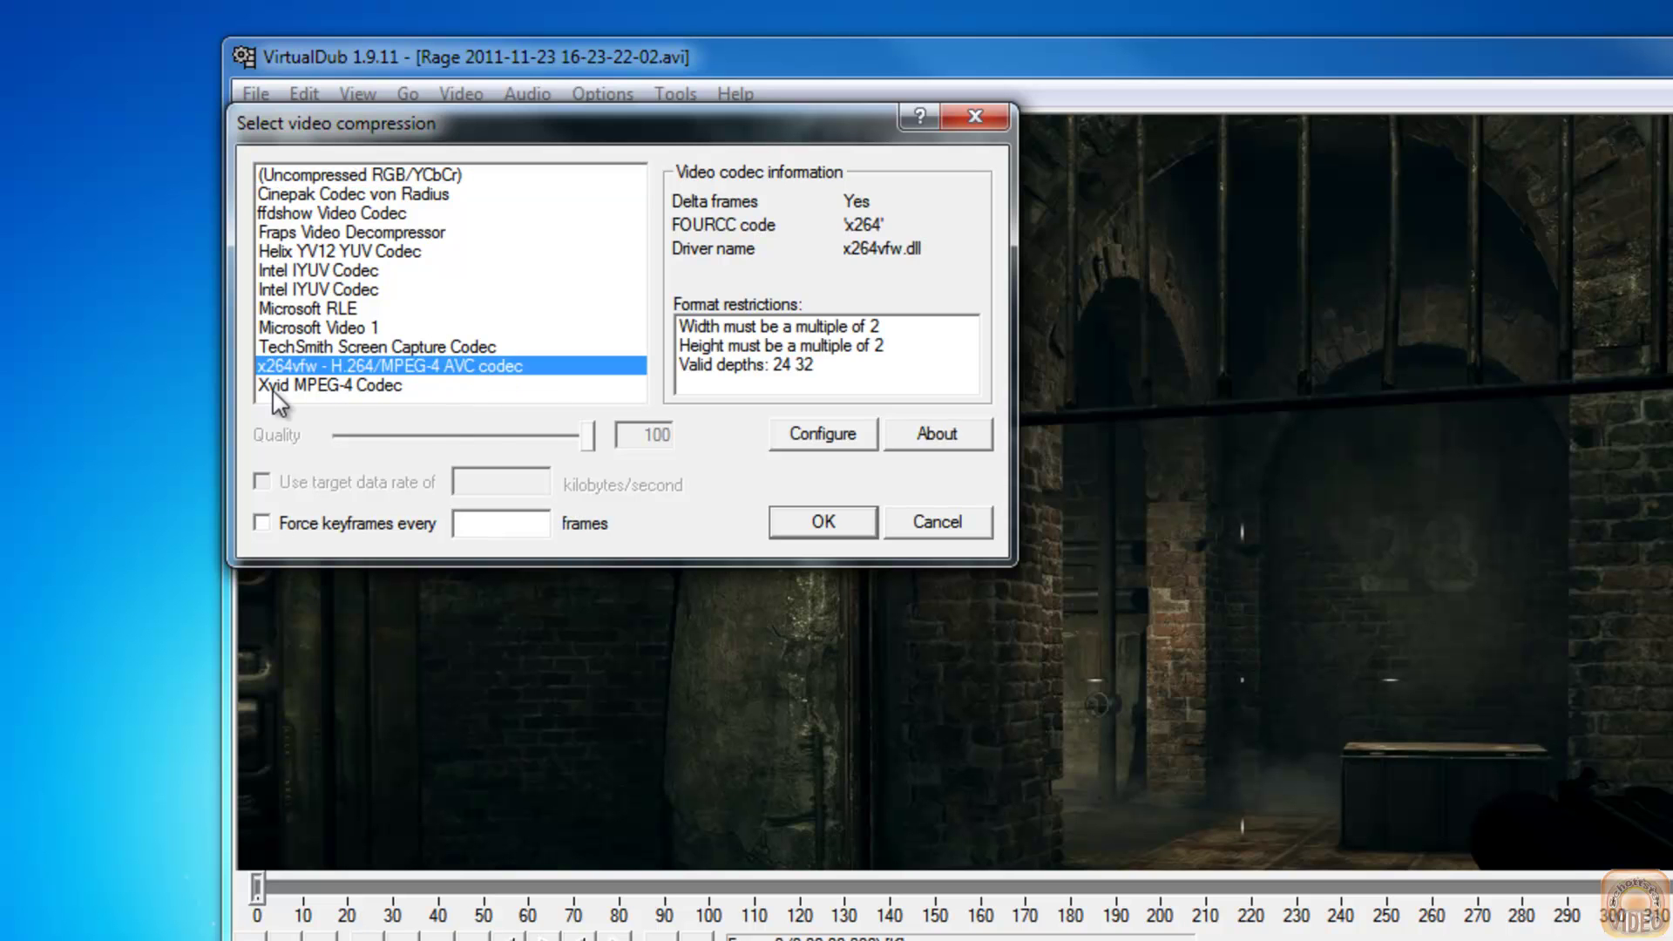
click(800, 530)
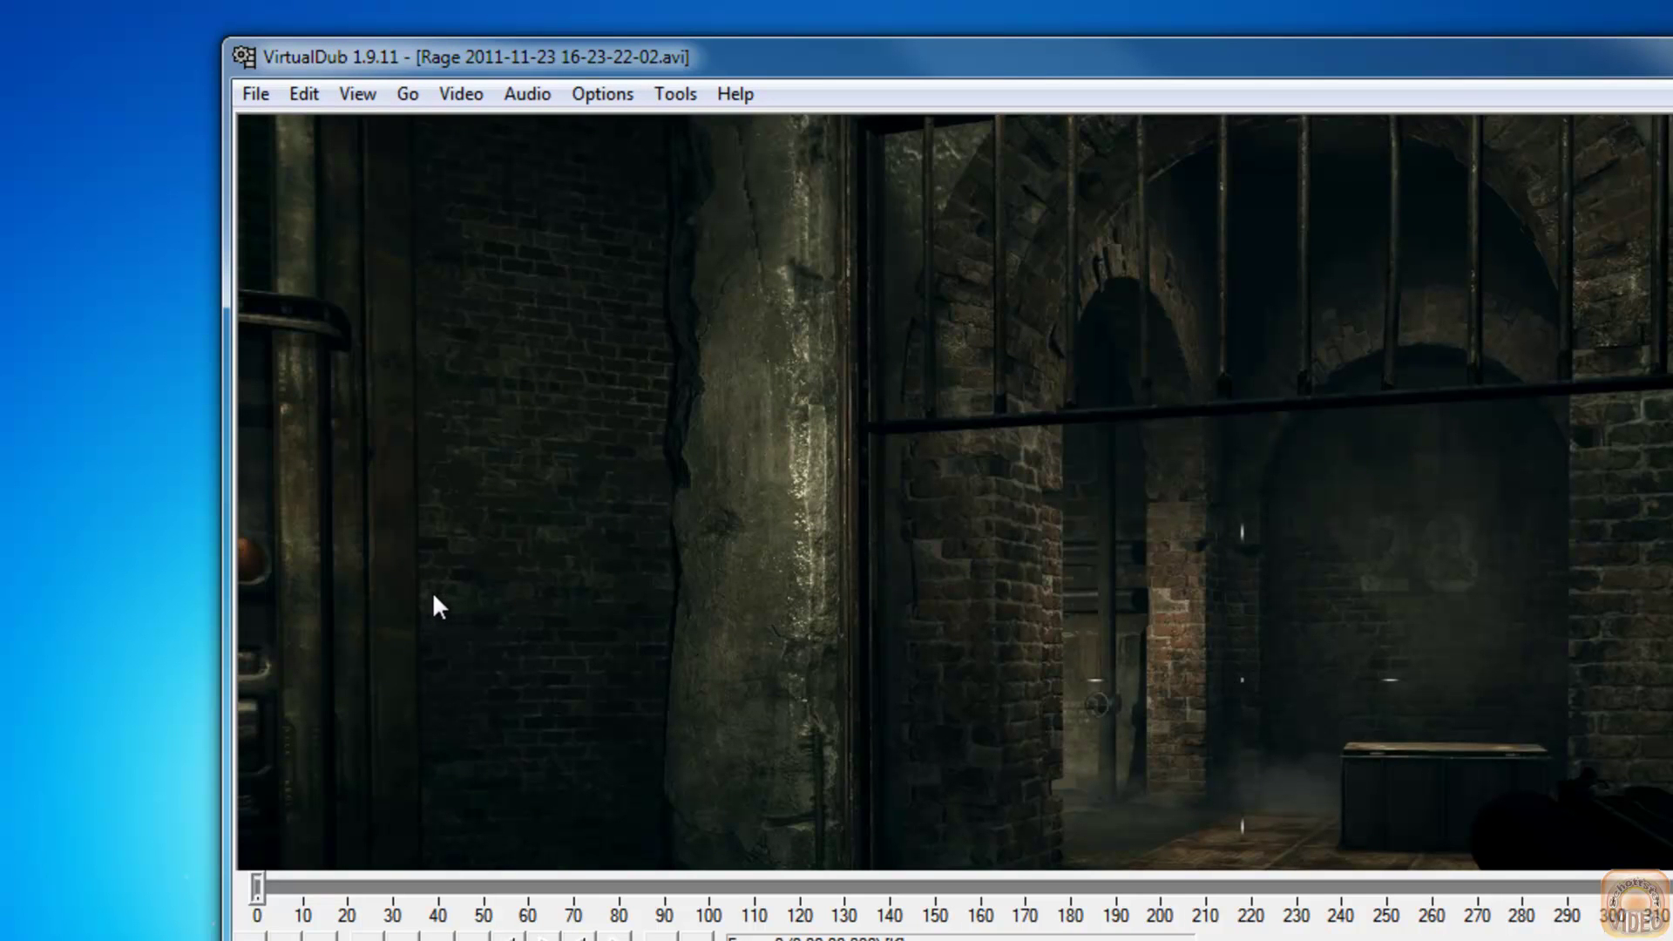
- Switch the audio to full processing mode and compress it with Lame MP3 at 48000 Hz, 320 kbps CBR, Stereo
click(529, 98)
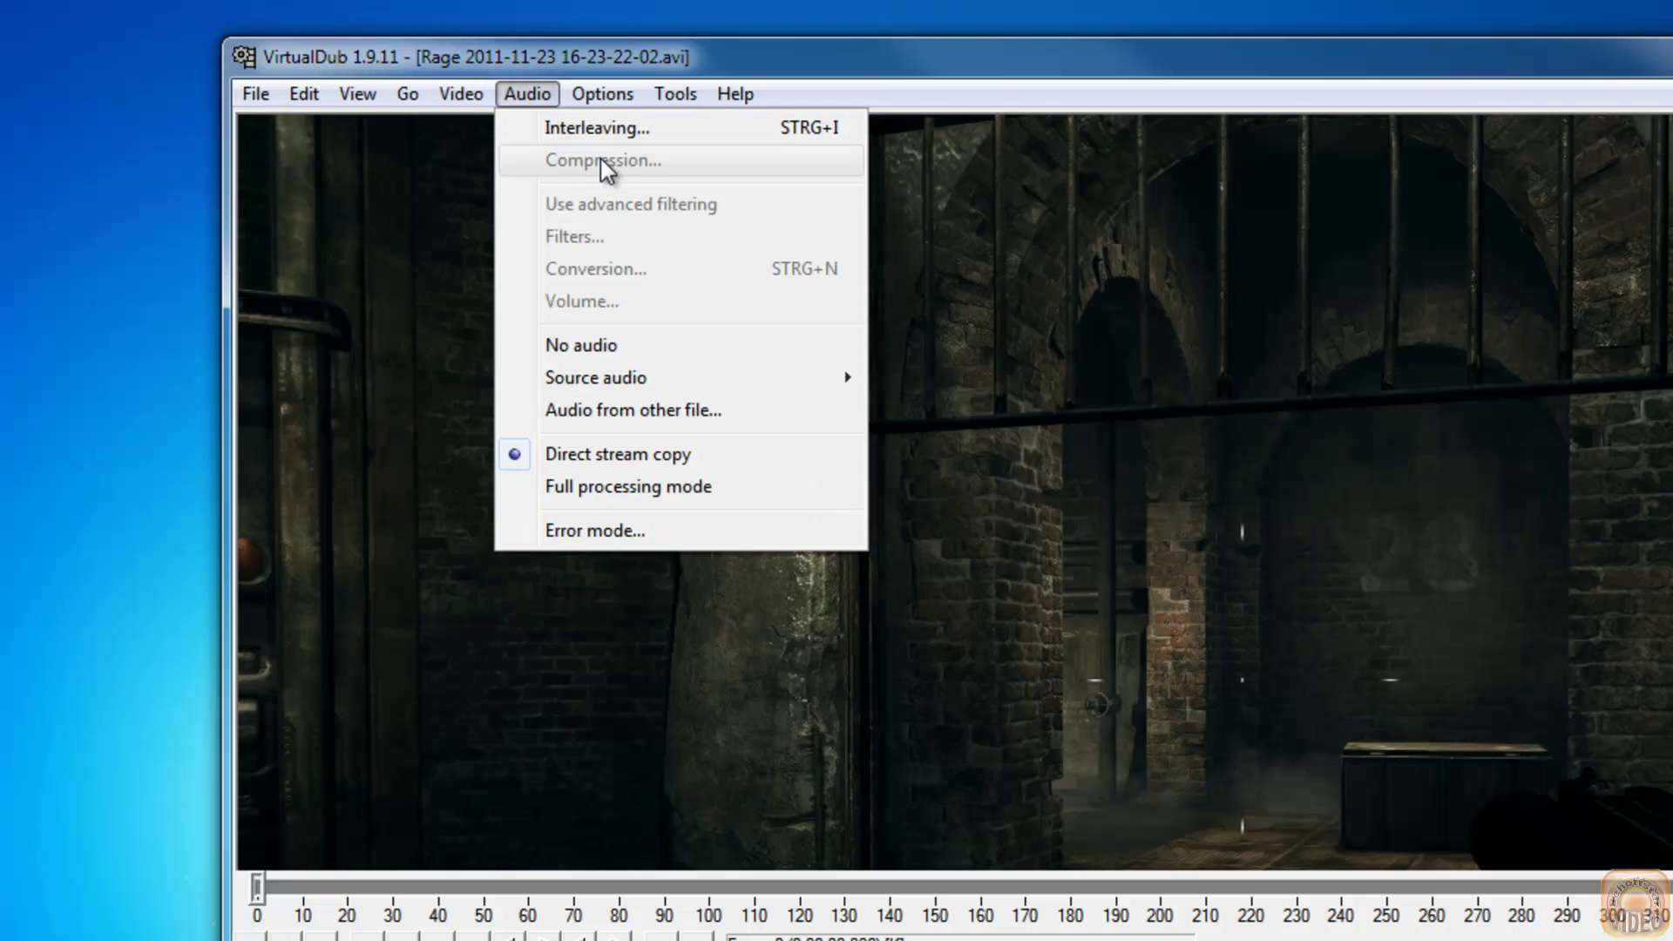
click(609, 489)
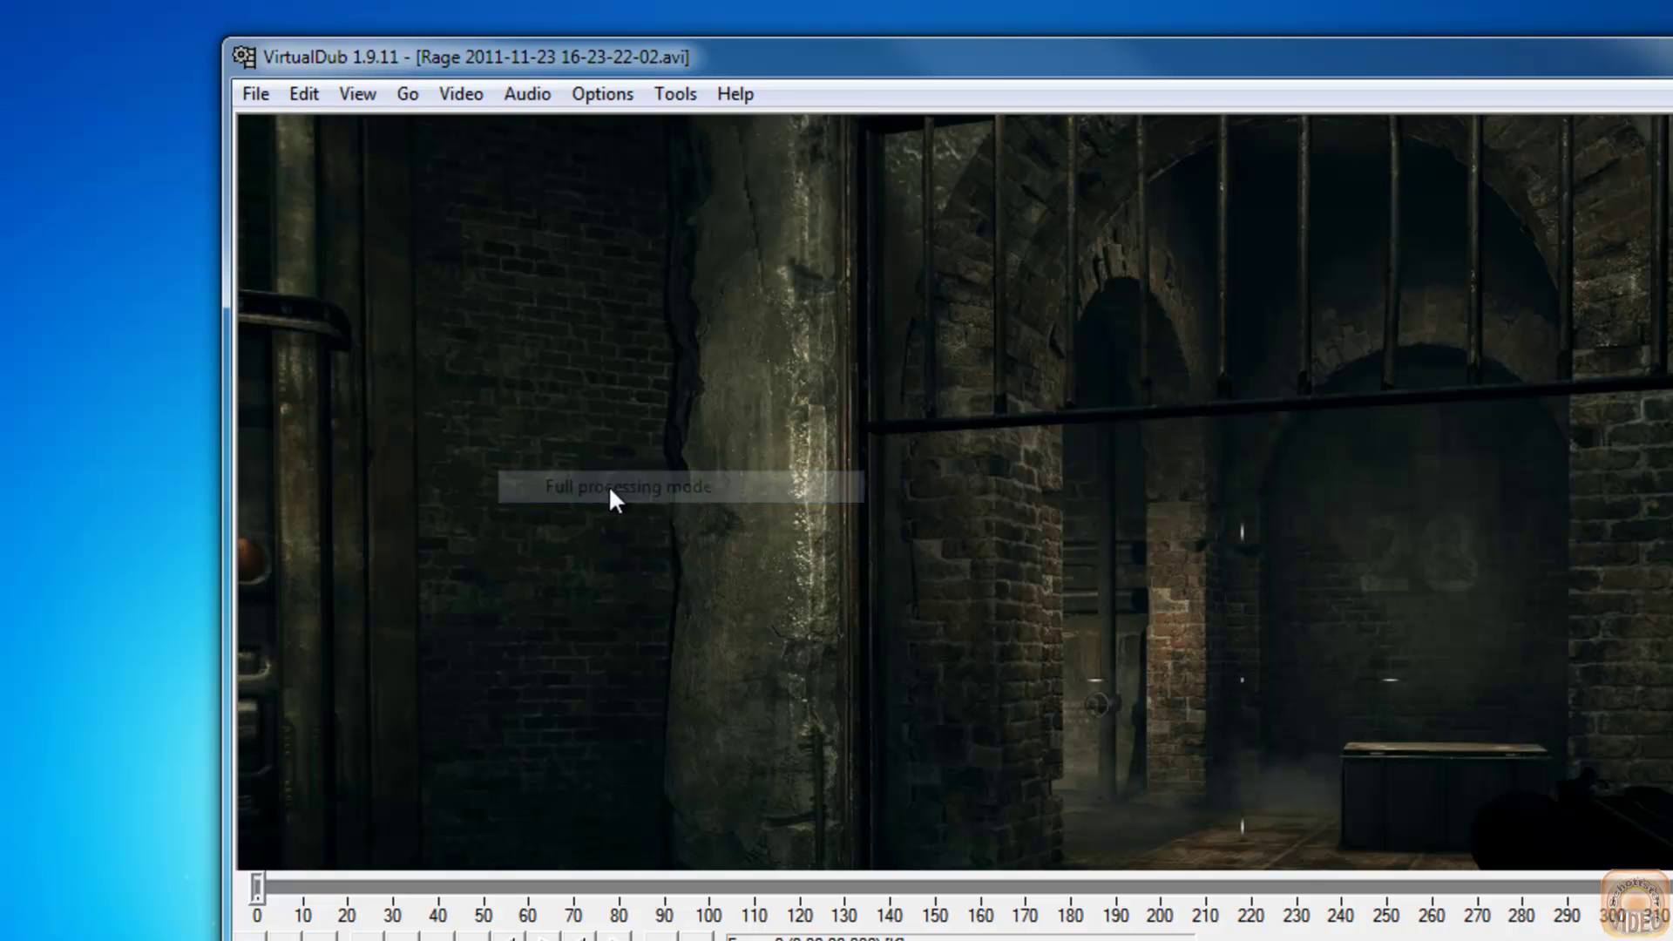
click(526, 96)
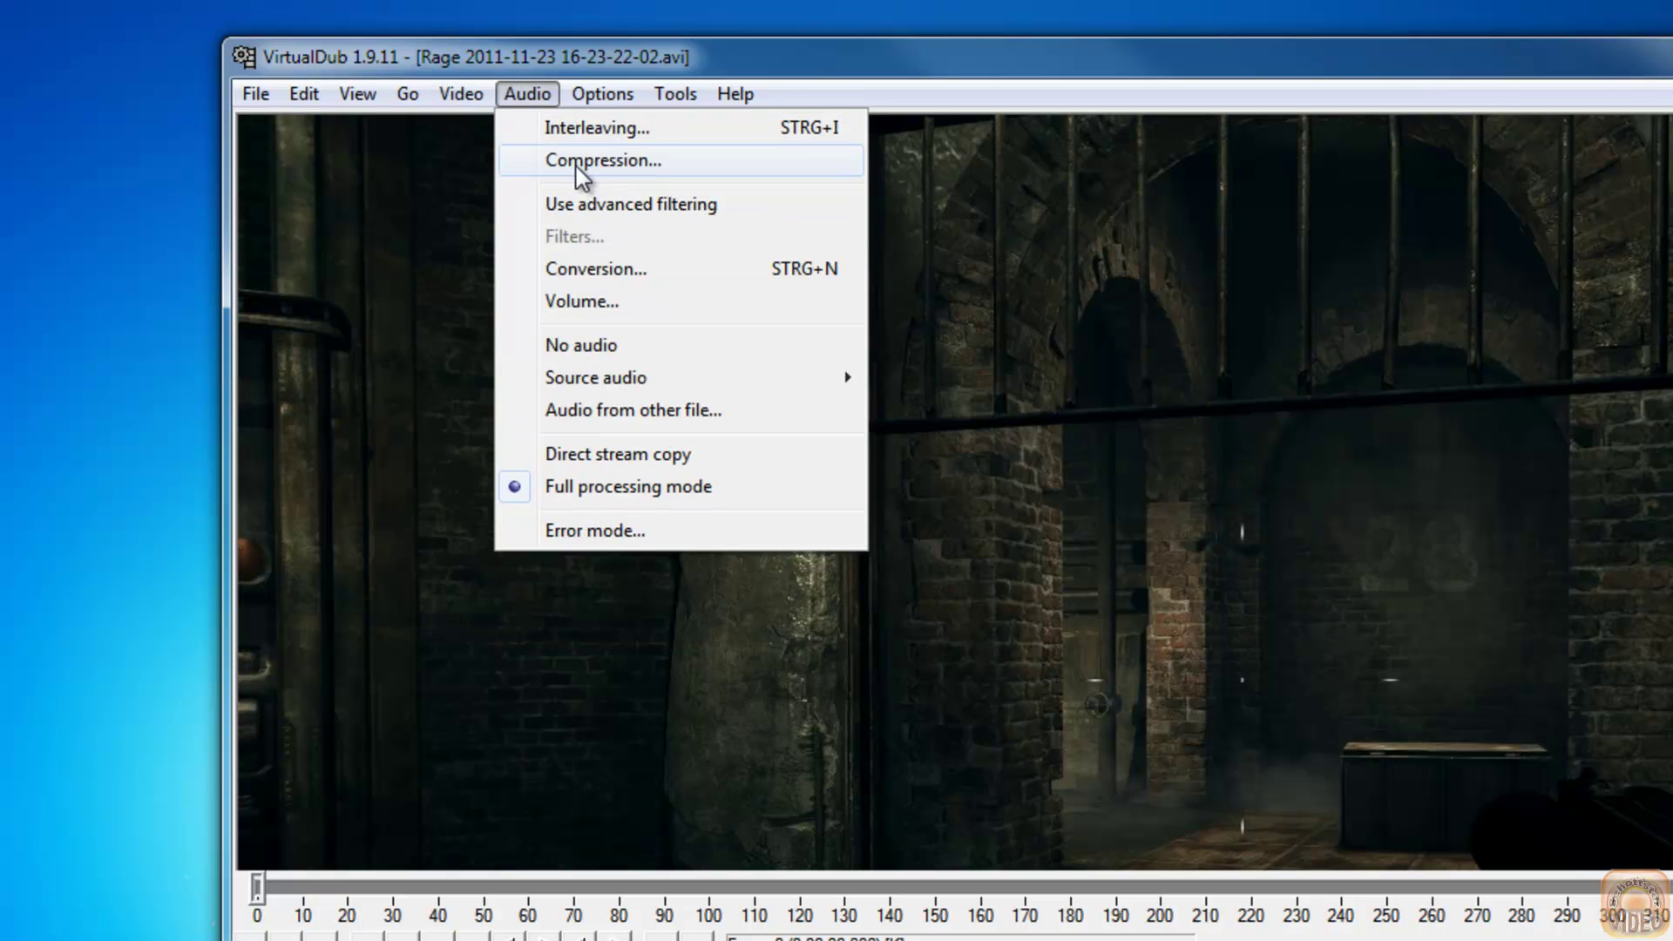
click(572, 164)
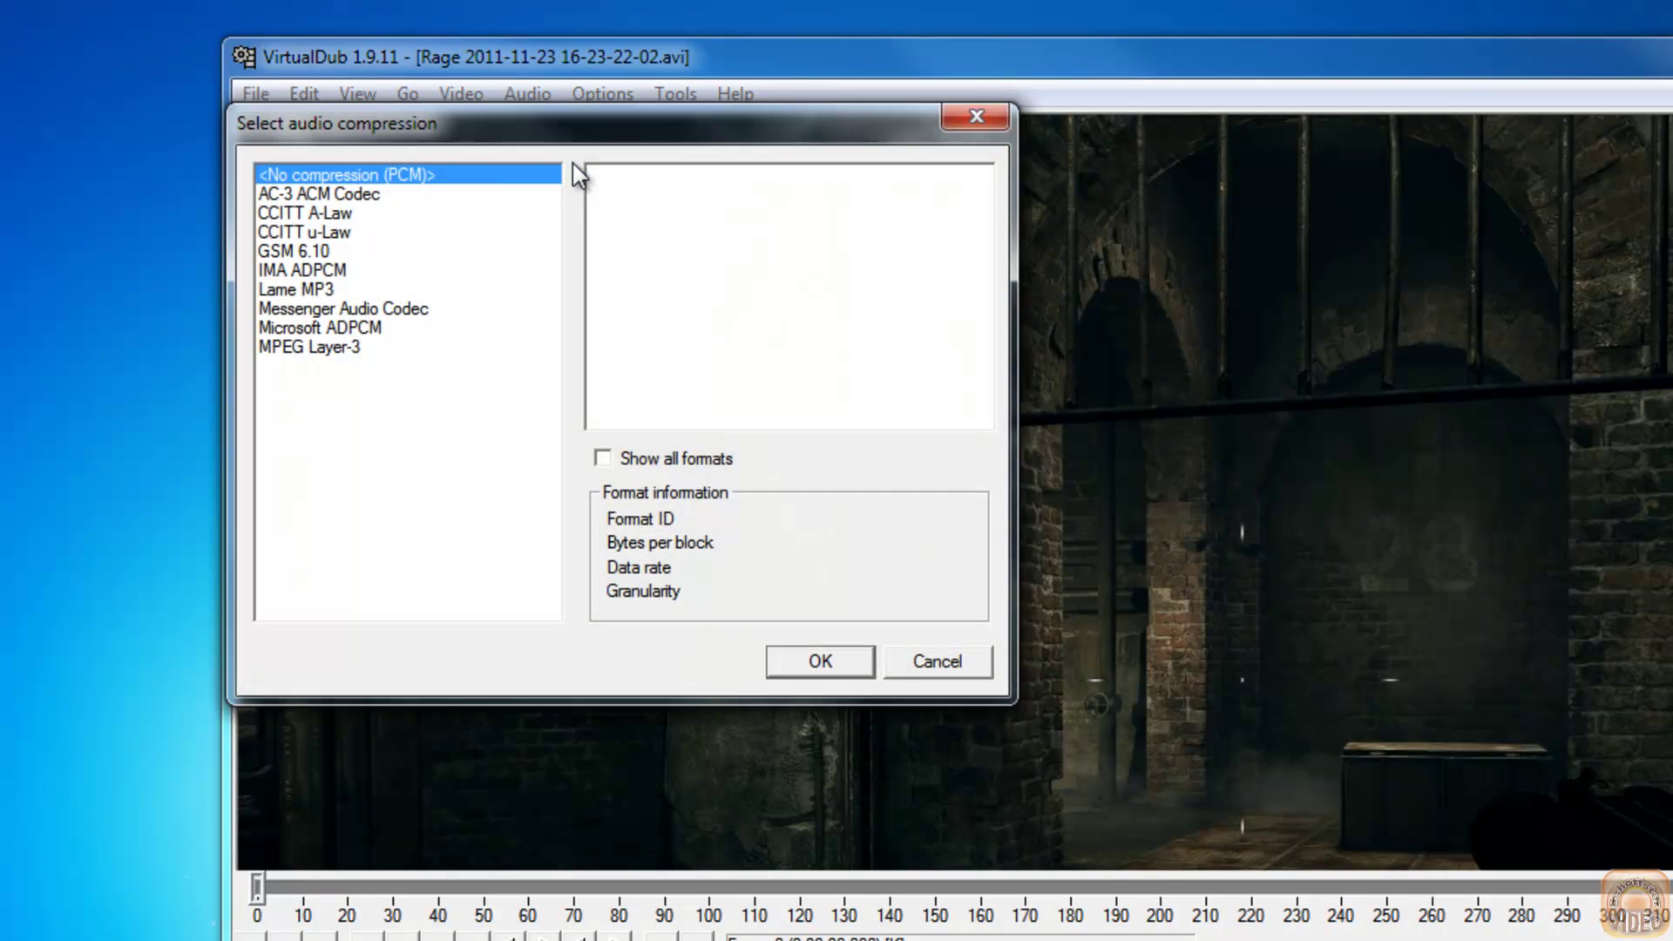
click(318, 293)
mouse_move(982, 225)
mouse_down()
mouse_move(984, 383)
mouse_move(987, 228)
mouse_up()
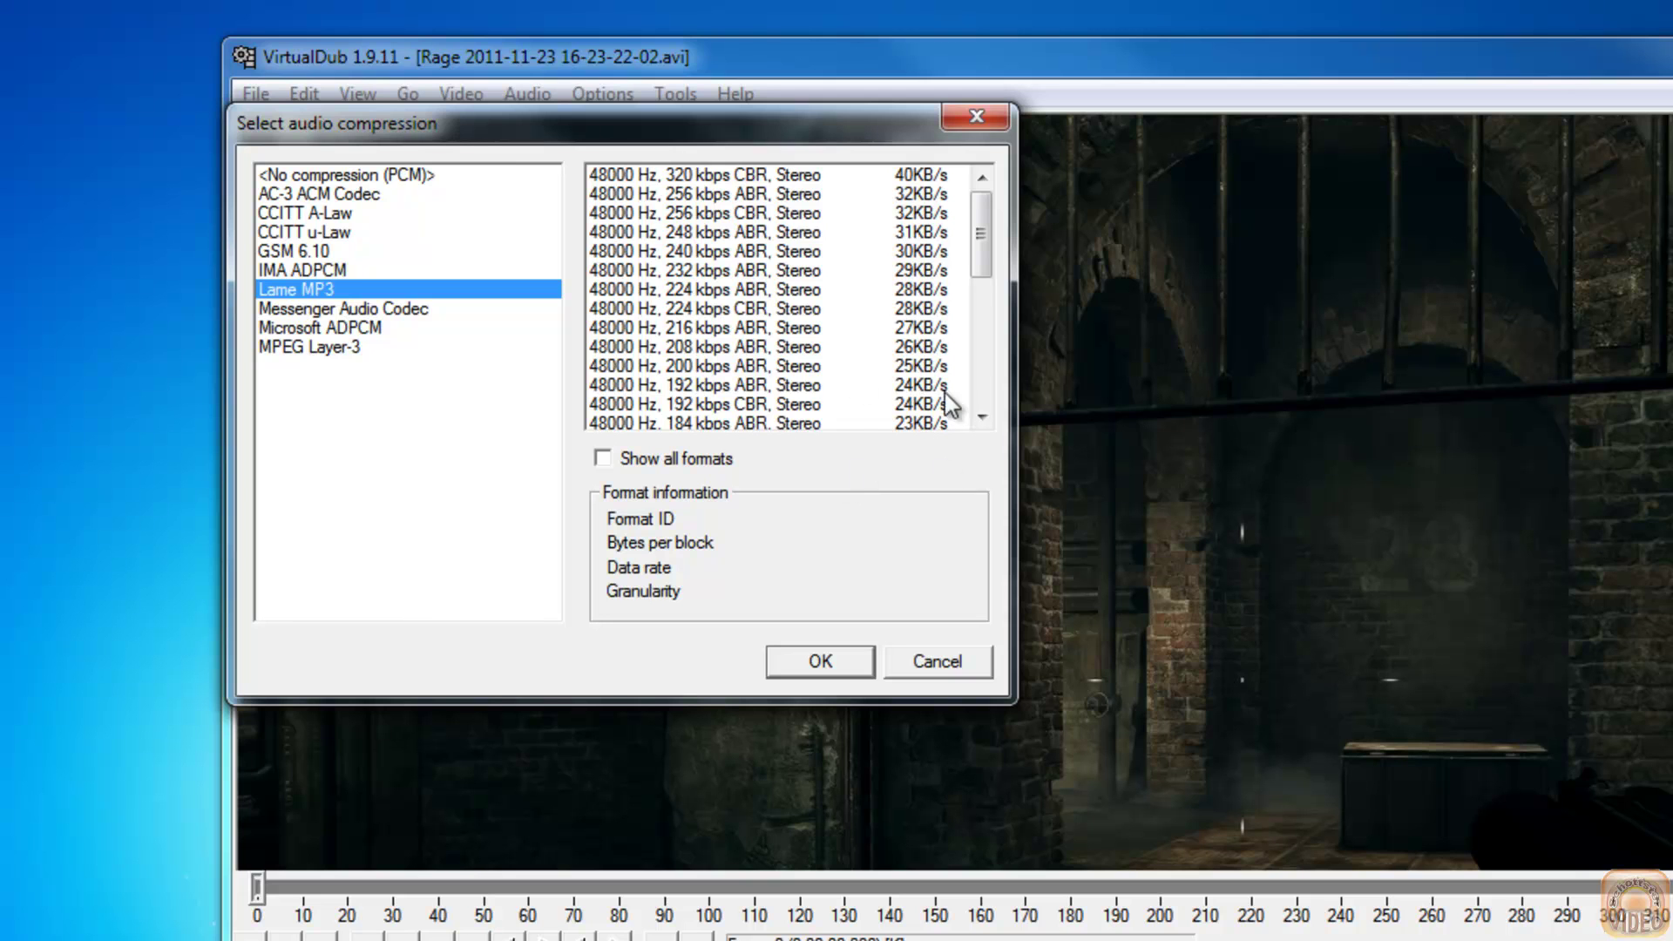
drag(983, 228, 957, 368)
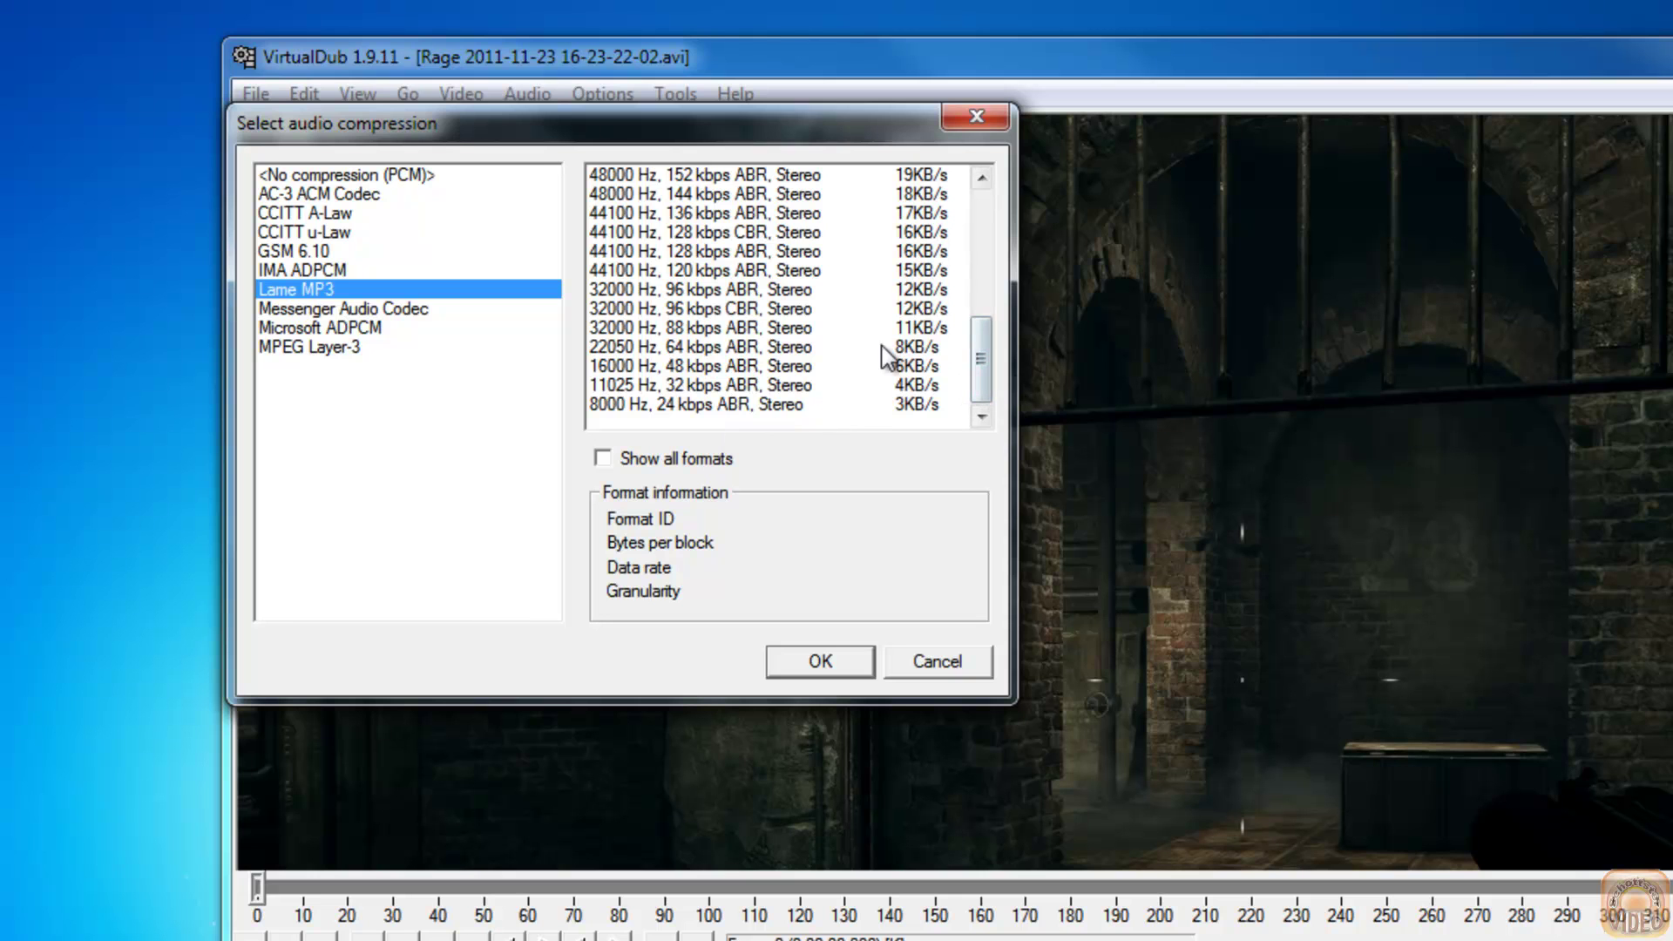
drag(978, 385, 1005, 242)
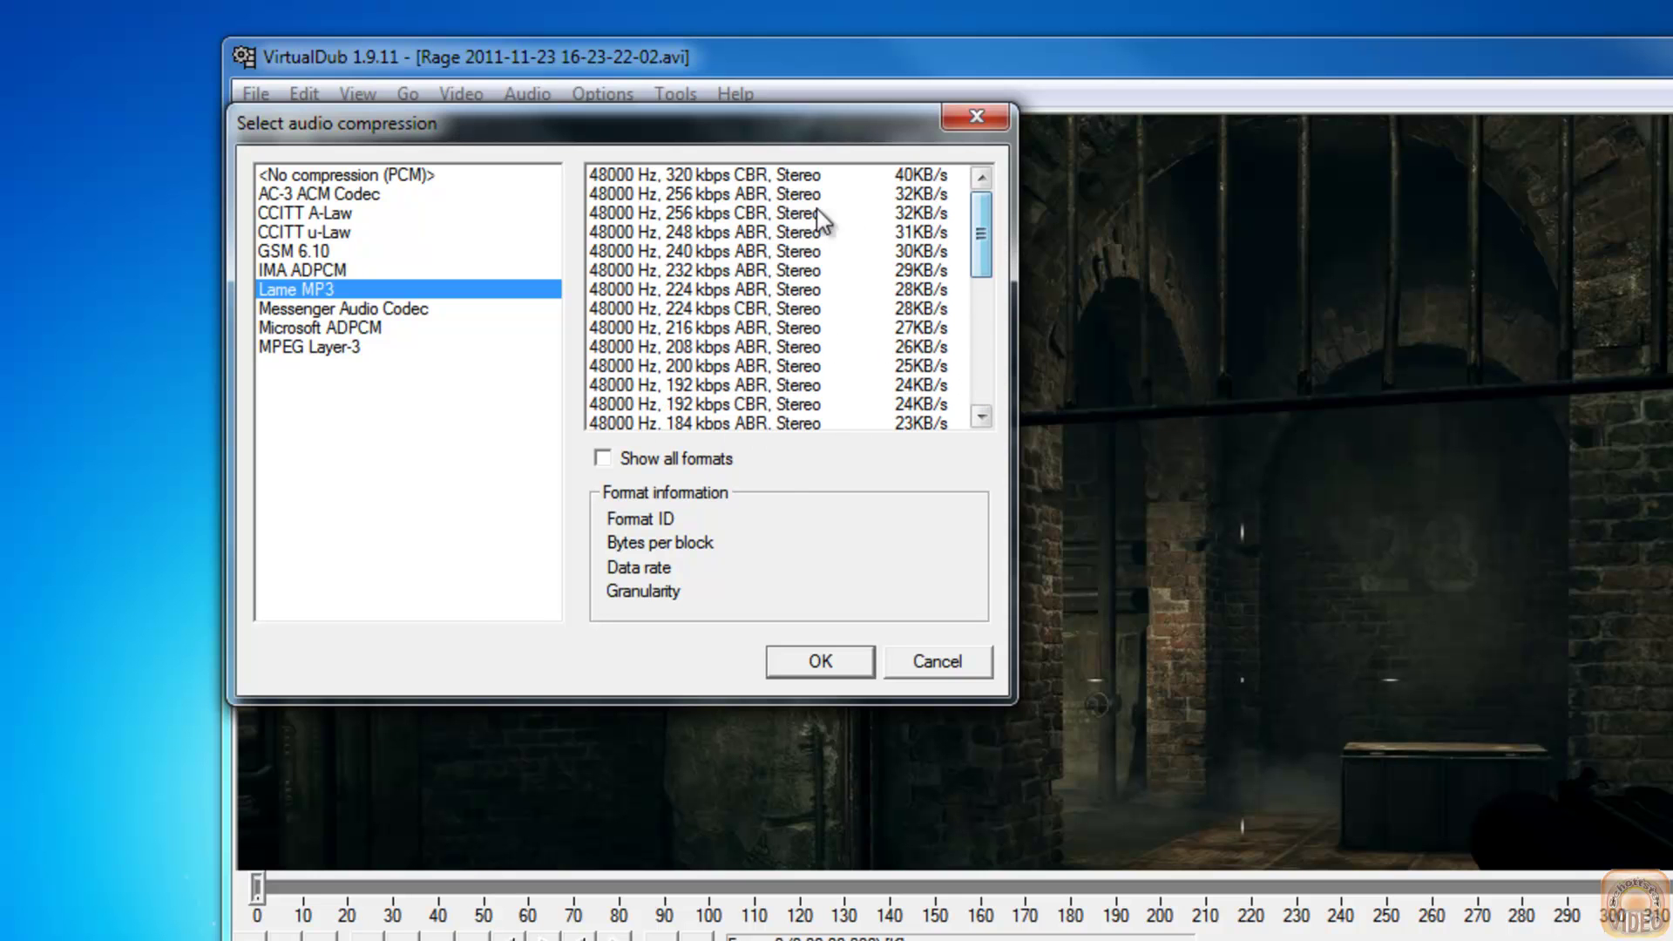
click(654, 177)
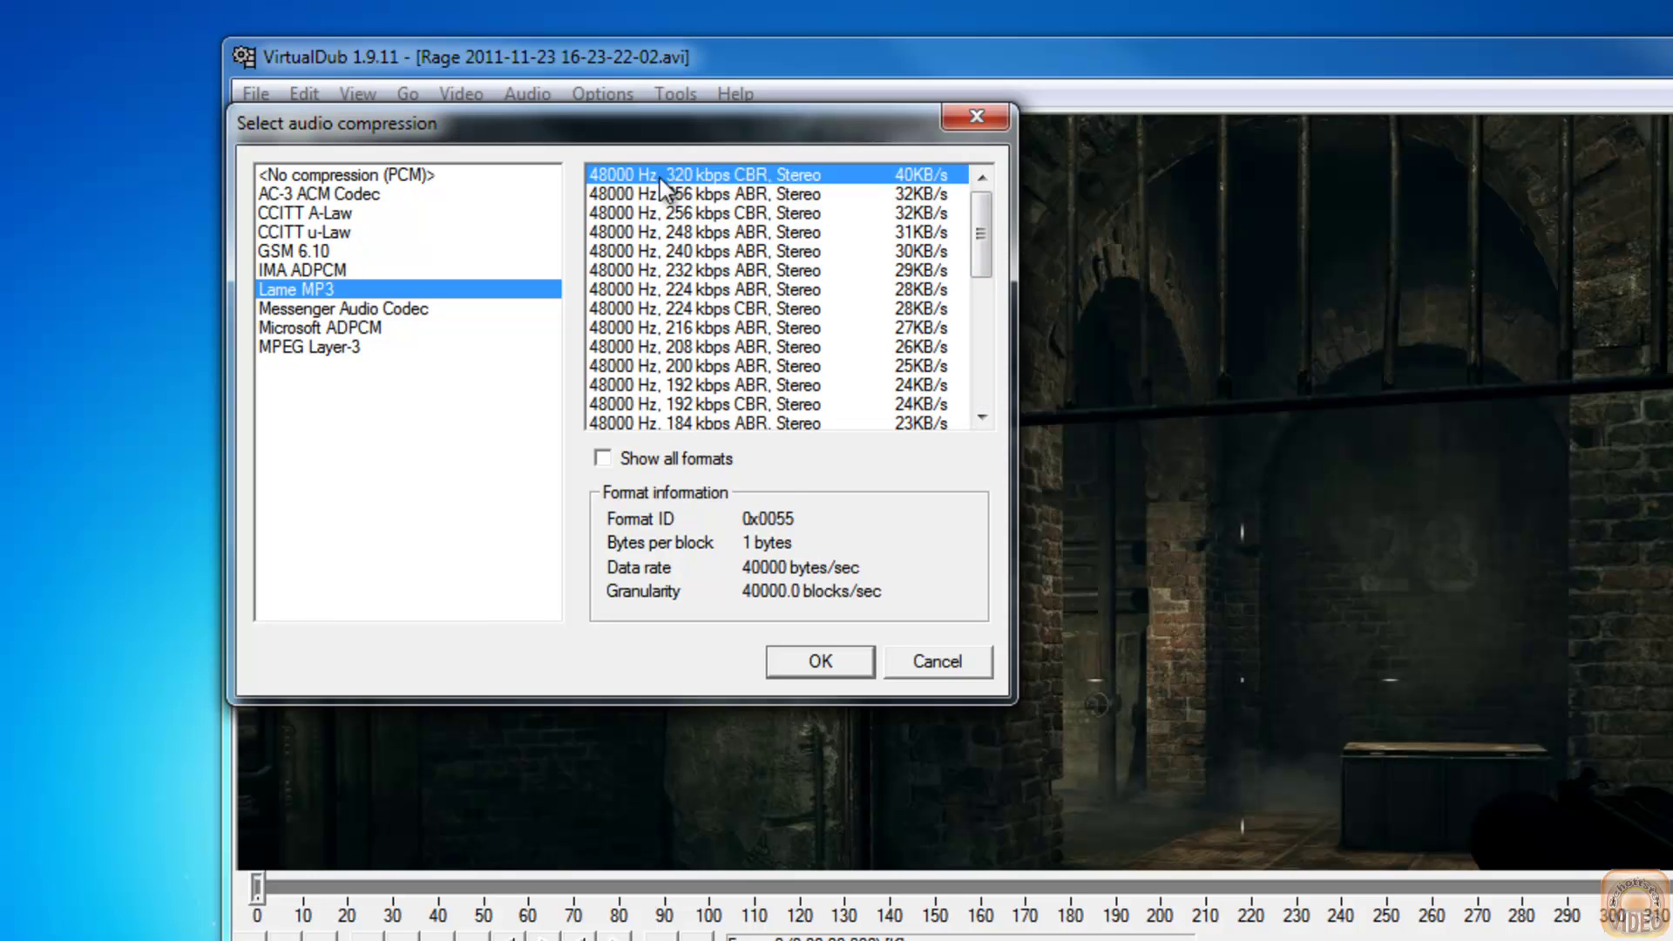
click(840, 659)
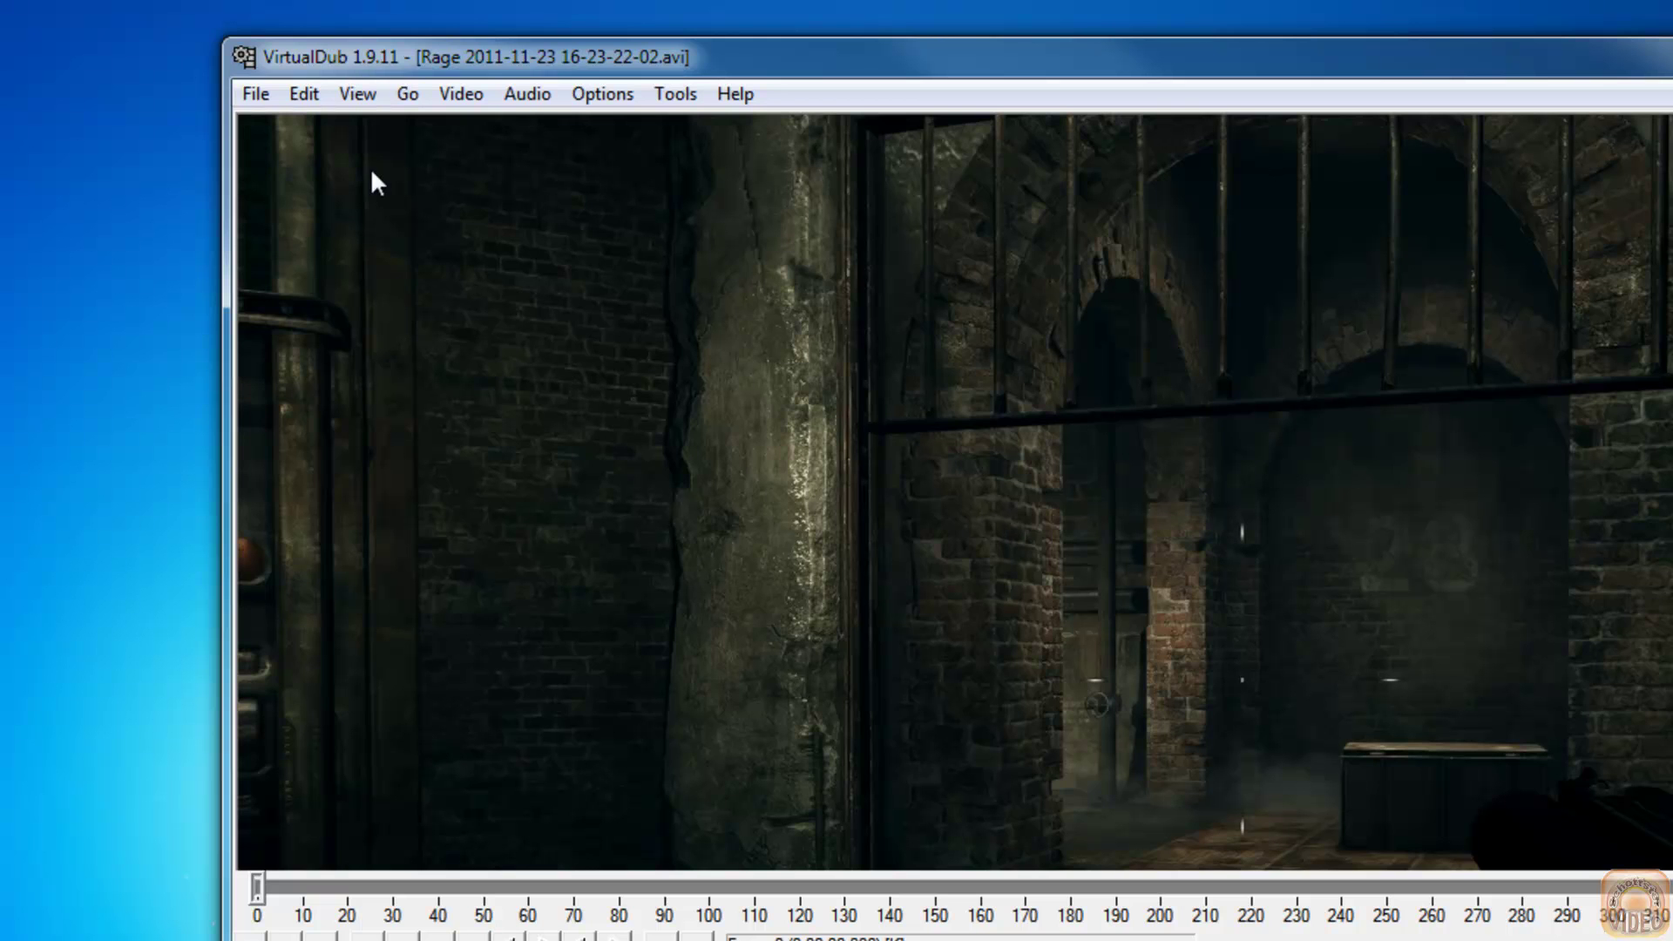
- Review the configuration of the x264vfw video codec and accept it along with the video compression
click(462, 94)
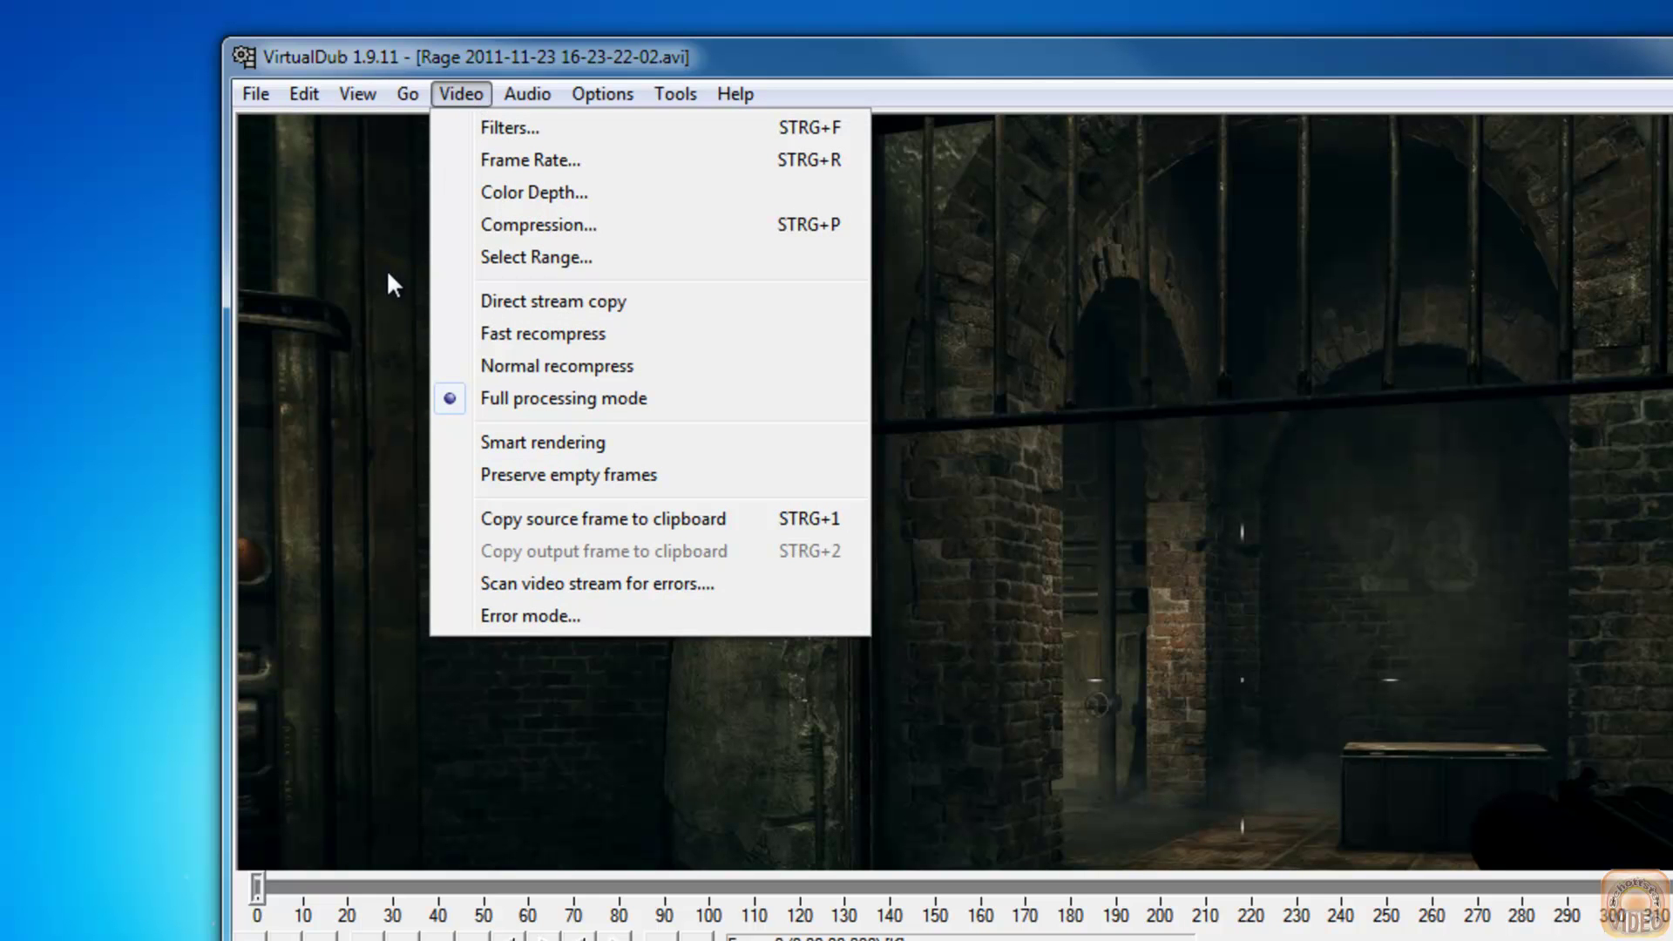
click(534, 225)
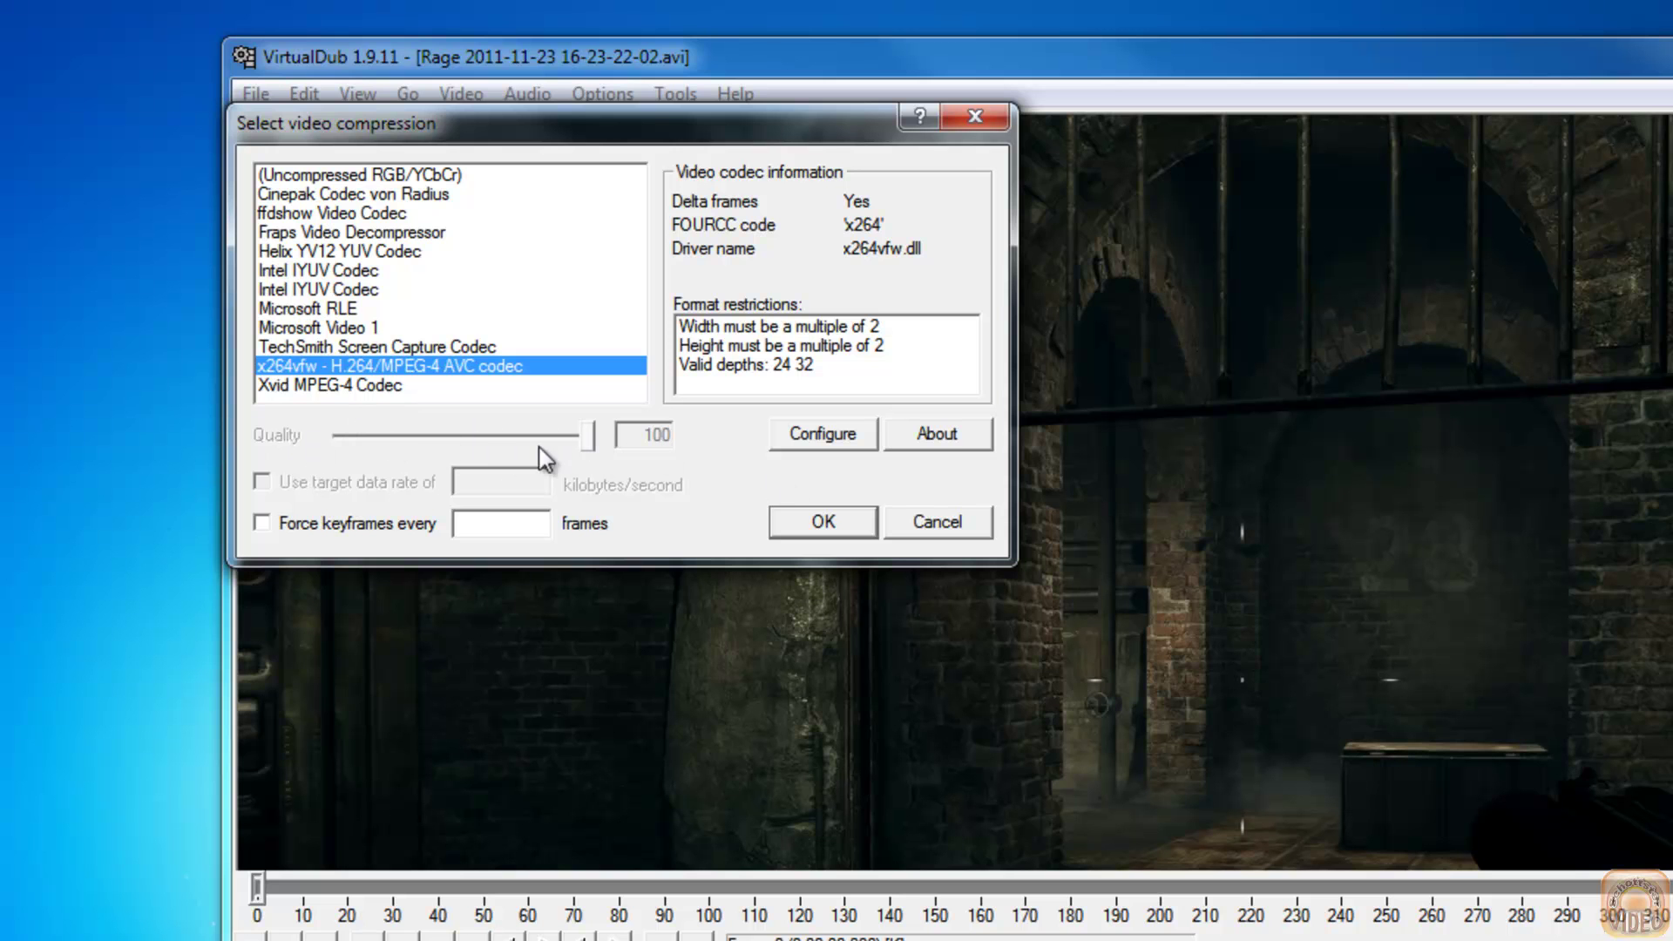
click(819, 436)
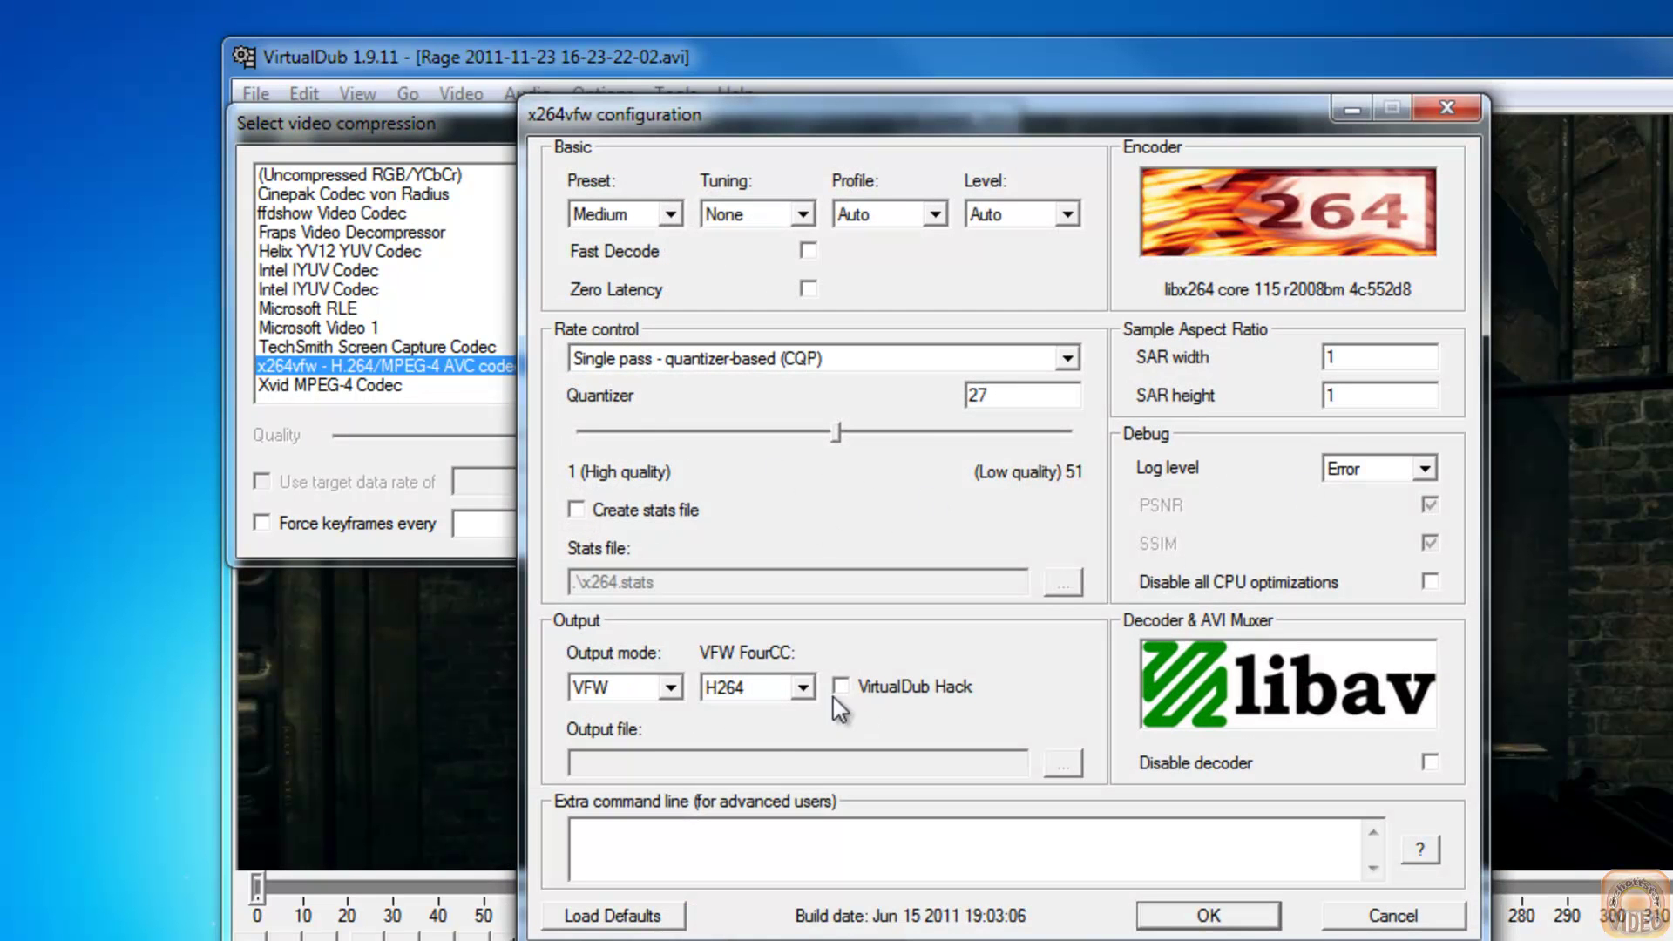
click(1237, 923)
click(824, 523)
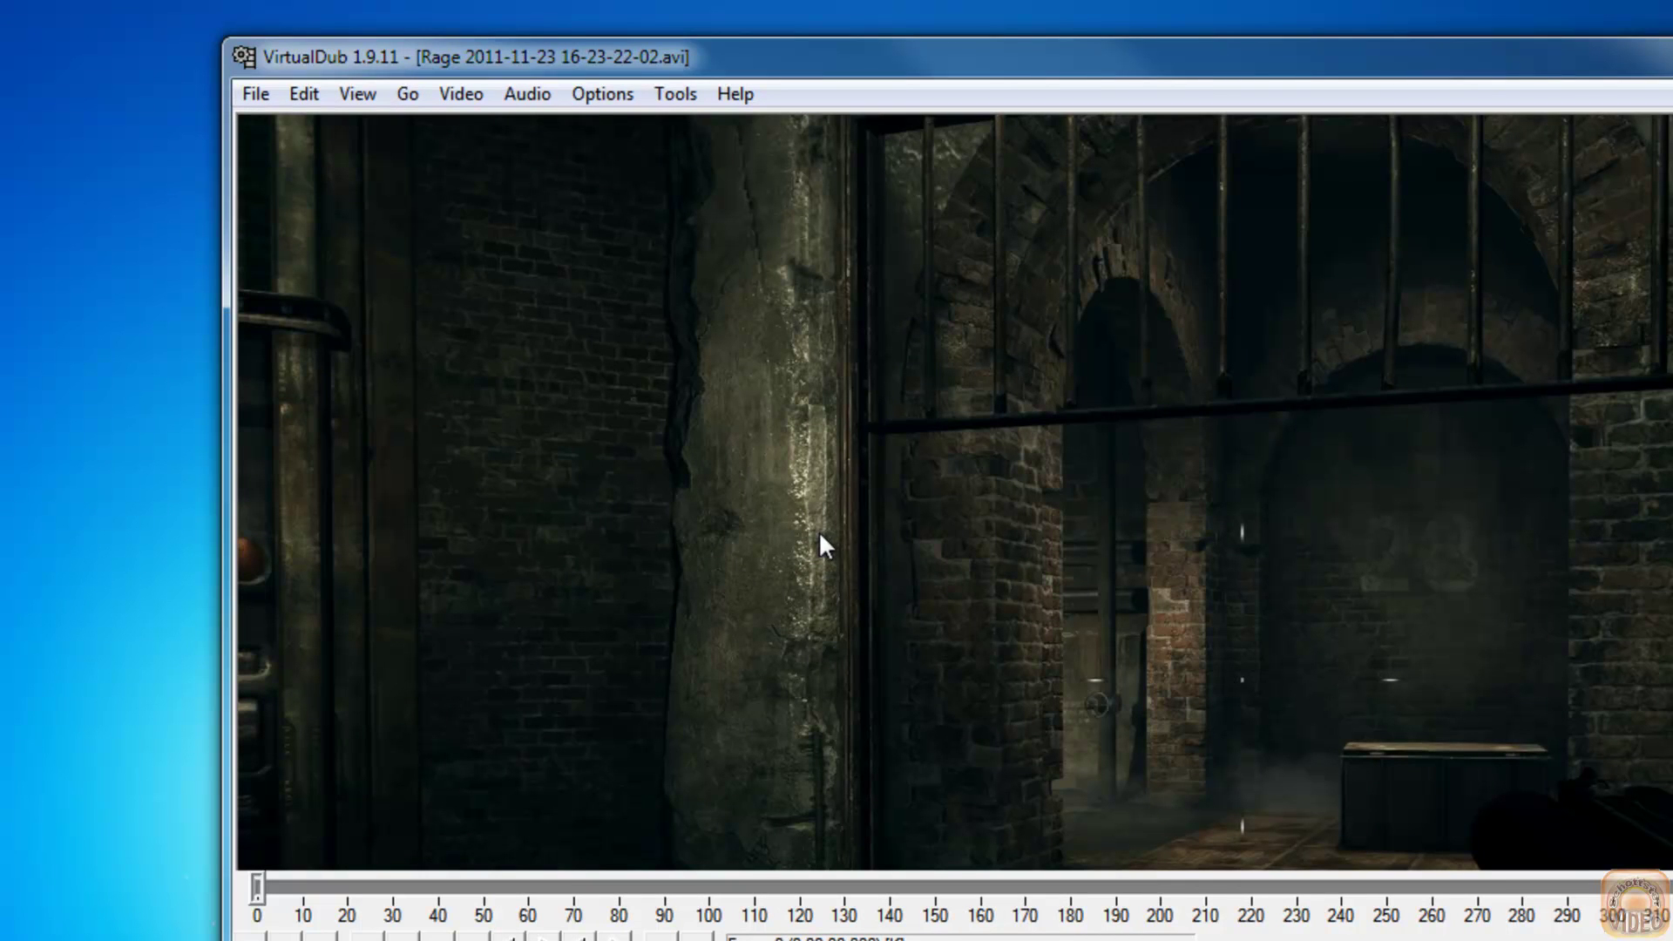
- Add the resize filter to the video's filter list
click(463, 94)
click(512, 139)
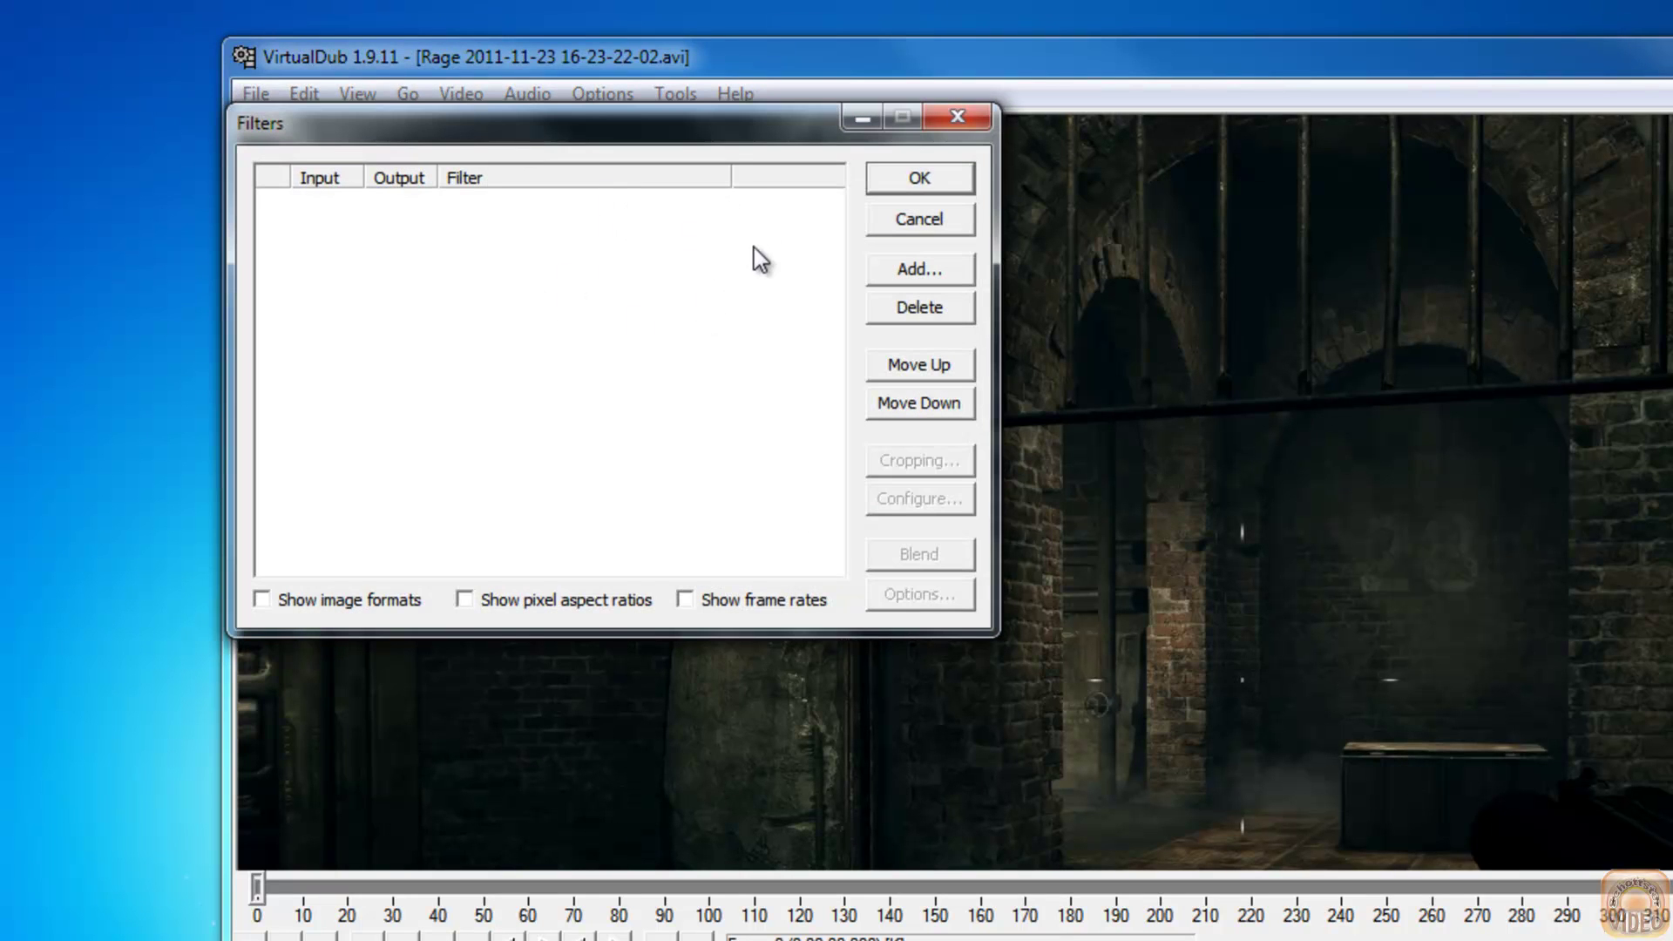
drag(662, 122, 697, 197)
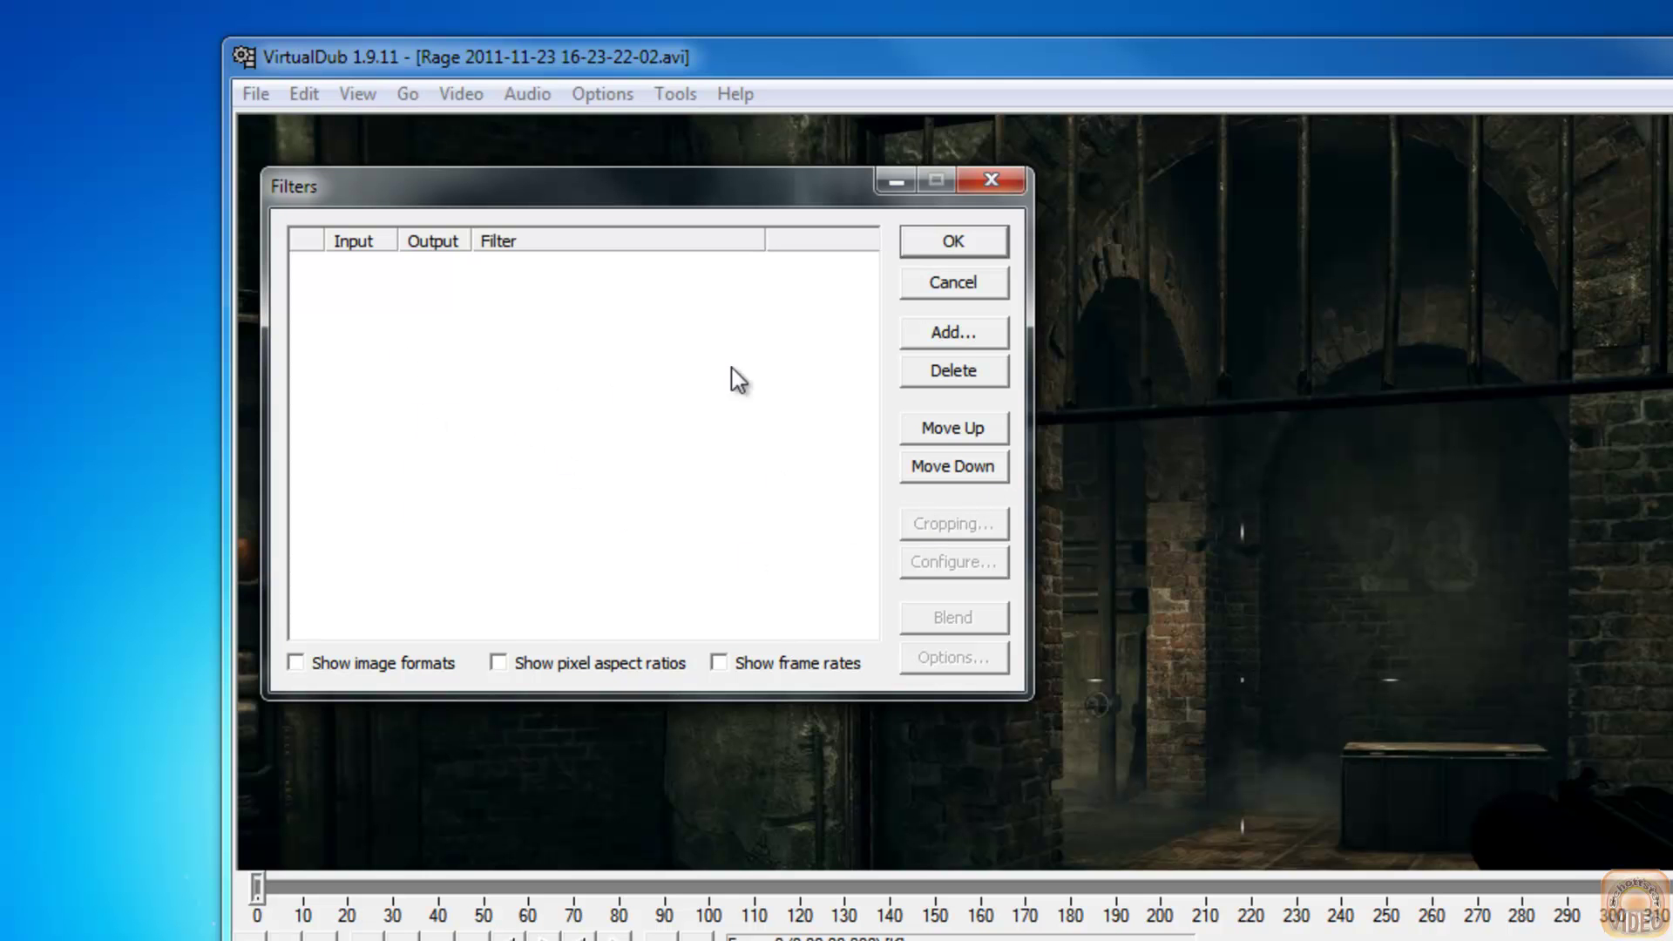
click(950, 333)
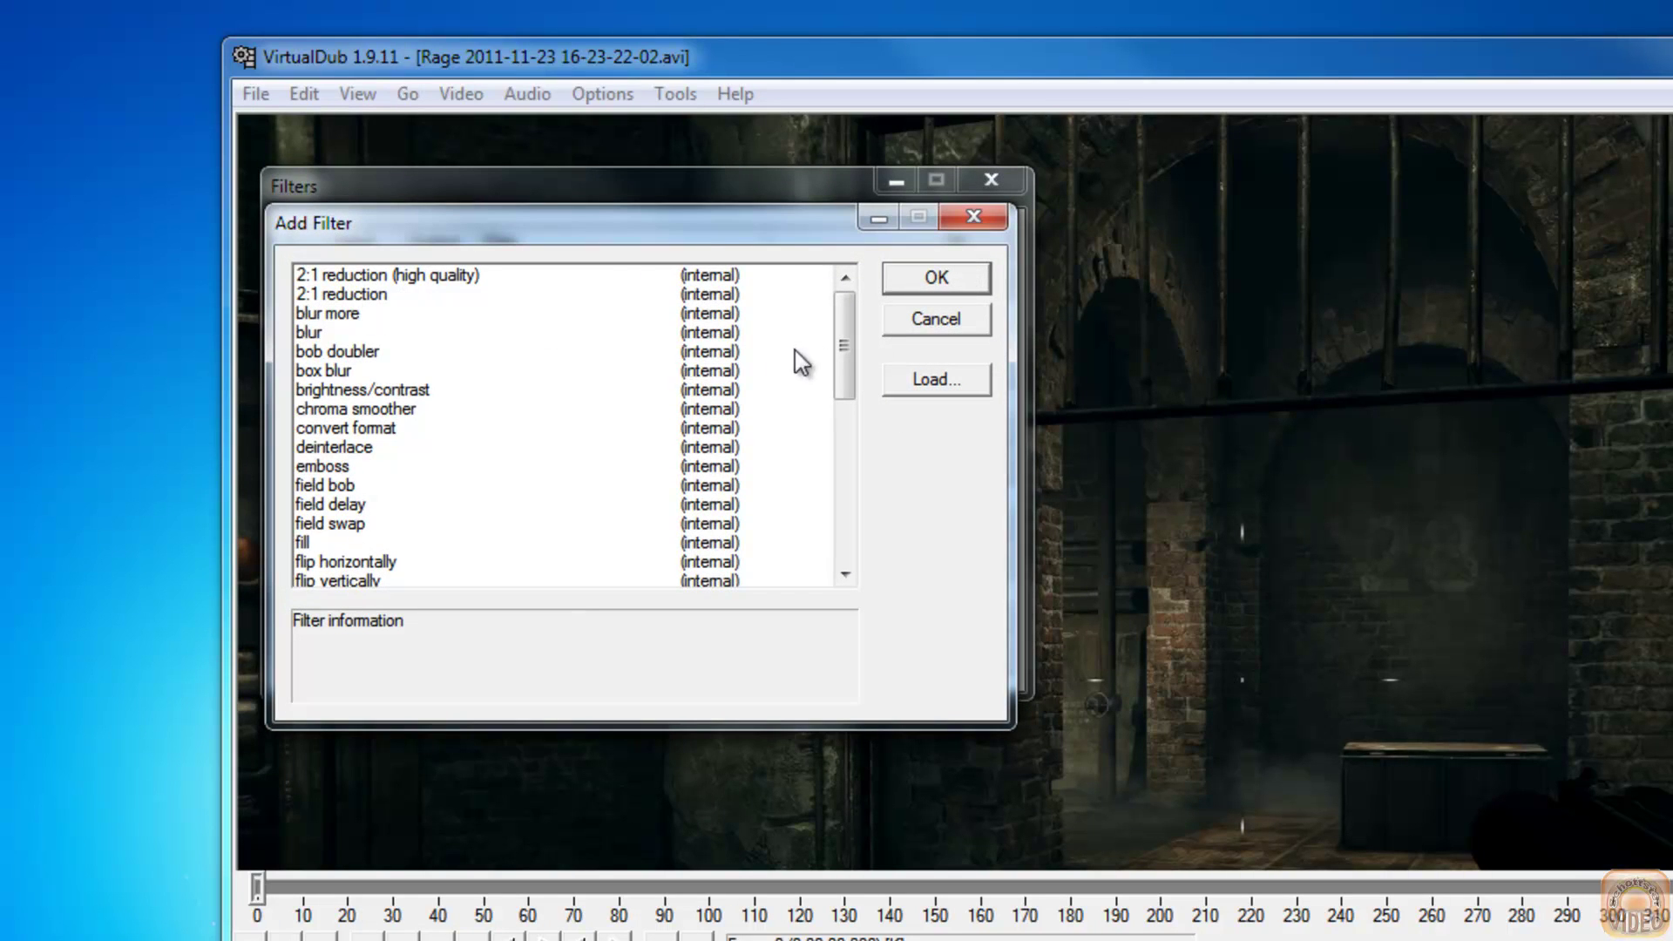
drag(842, 309, 852, 453)
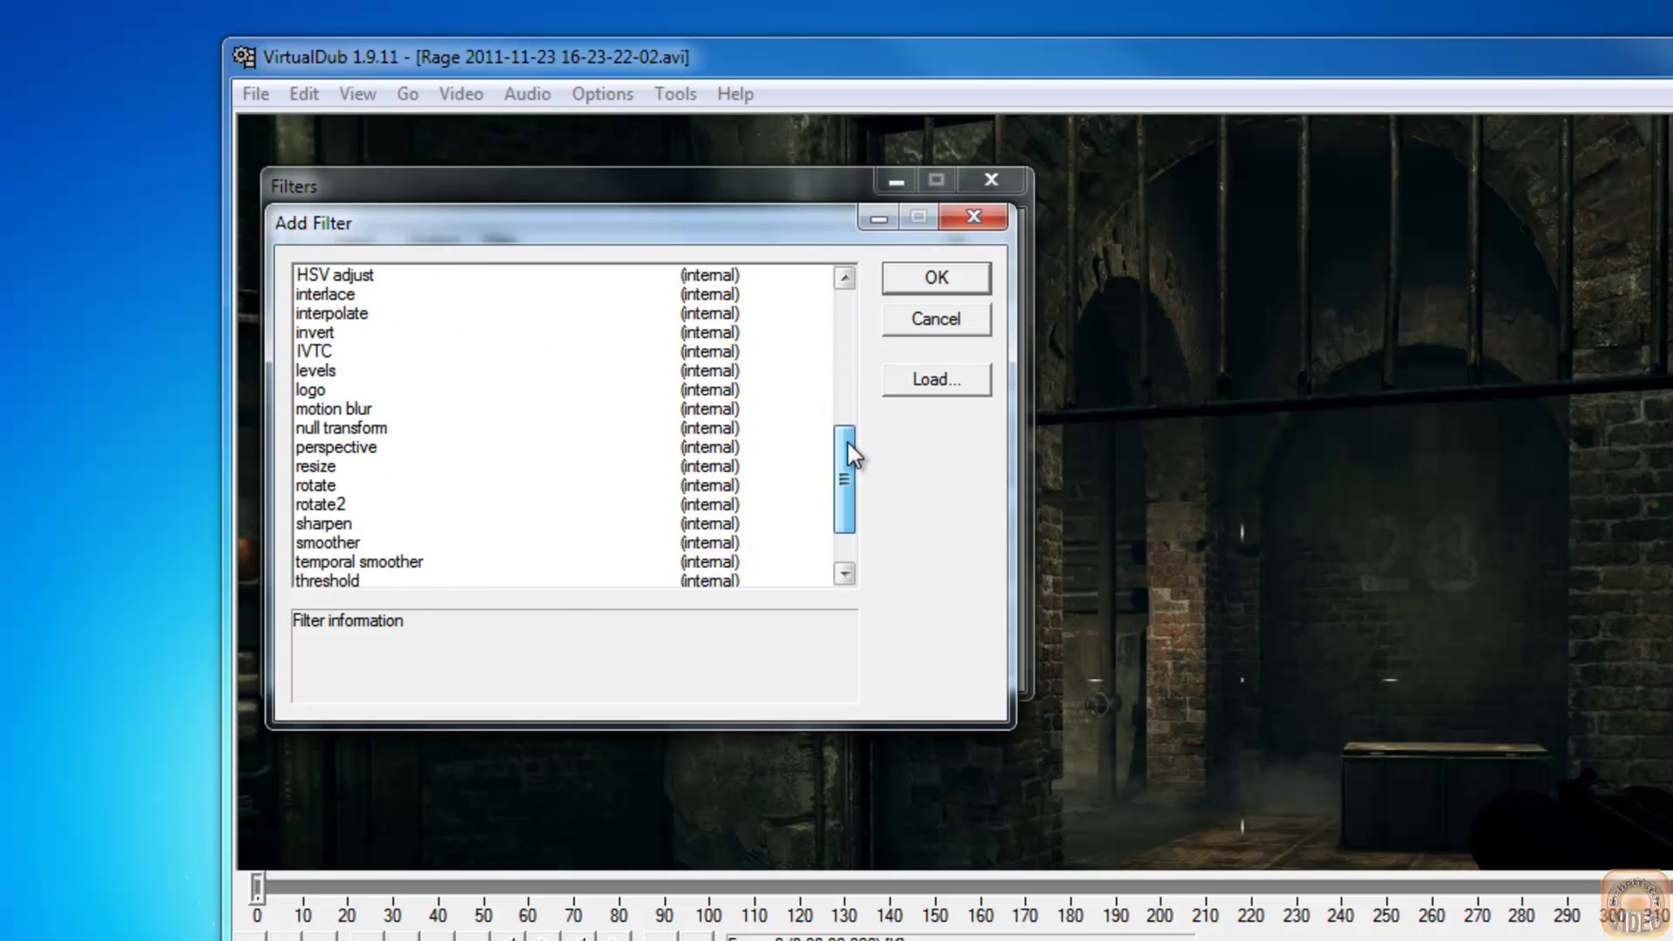
click(354, 465)
click(945, 280)
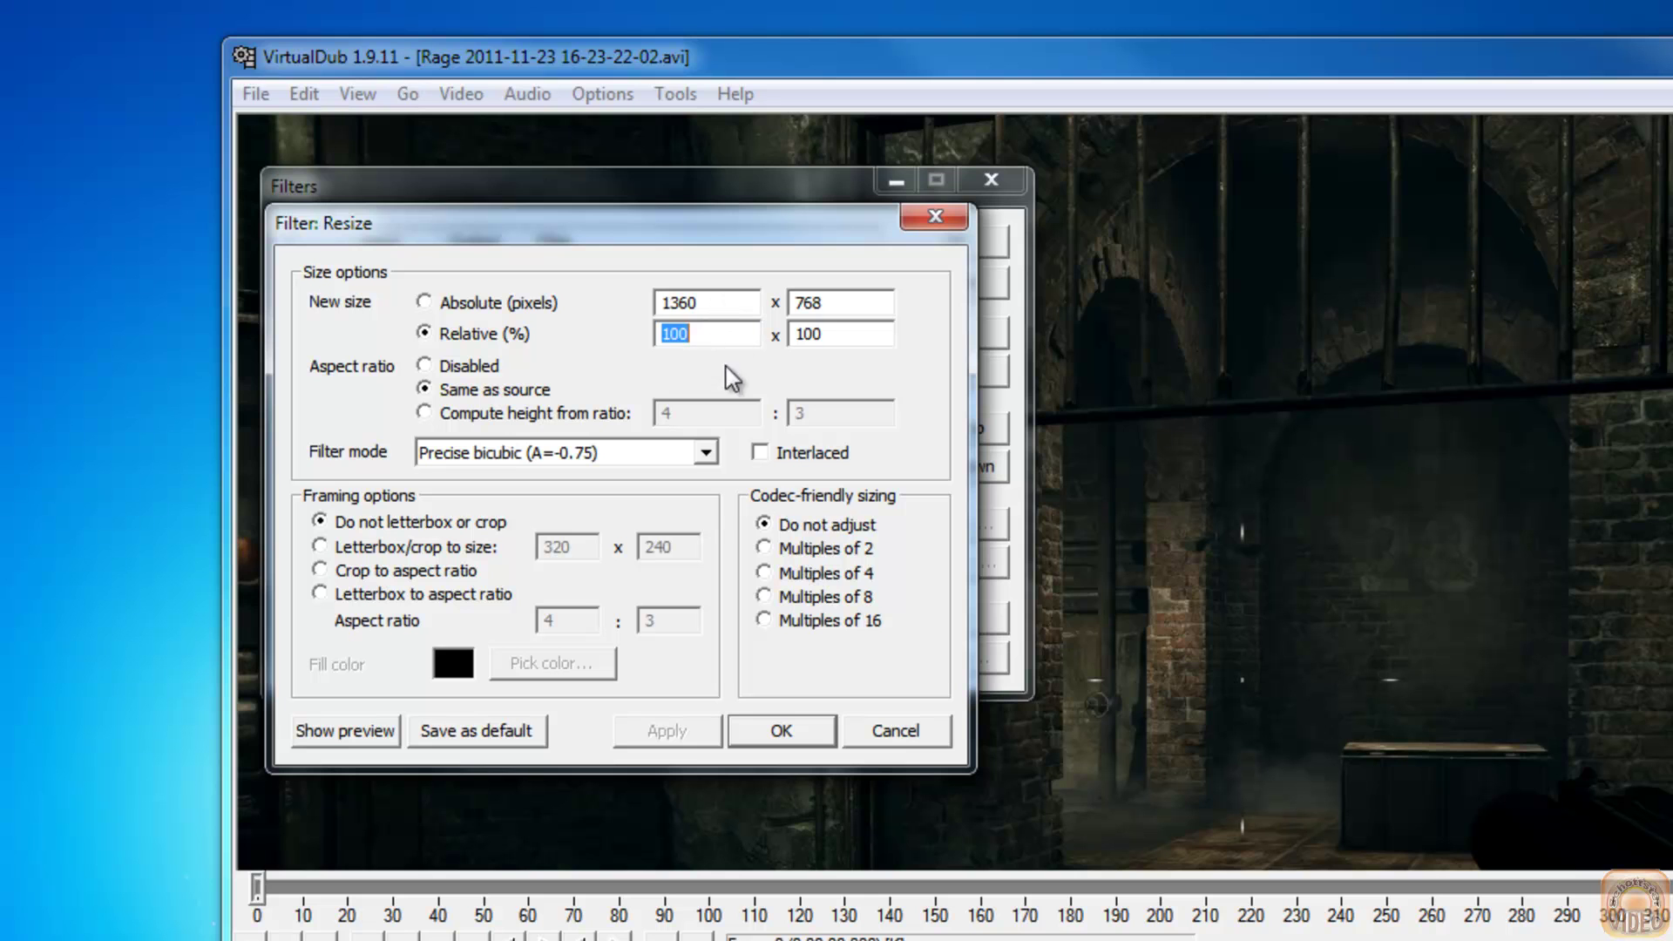
- Set the resize filter's absolute size to 1280 x 720 pixels with the aspect ratio option Disabled
drag(724, 302, 624, 309)
text(1720)
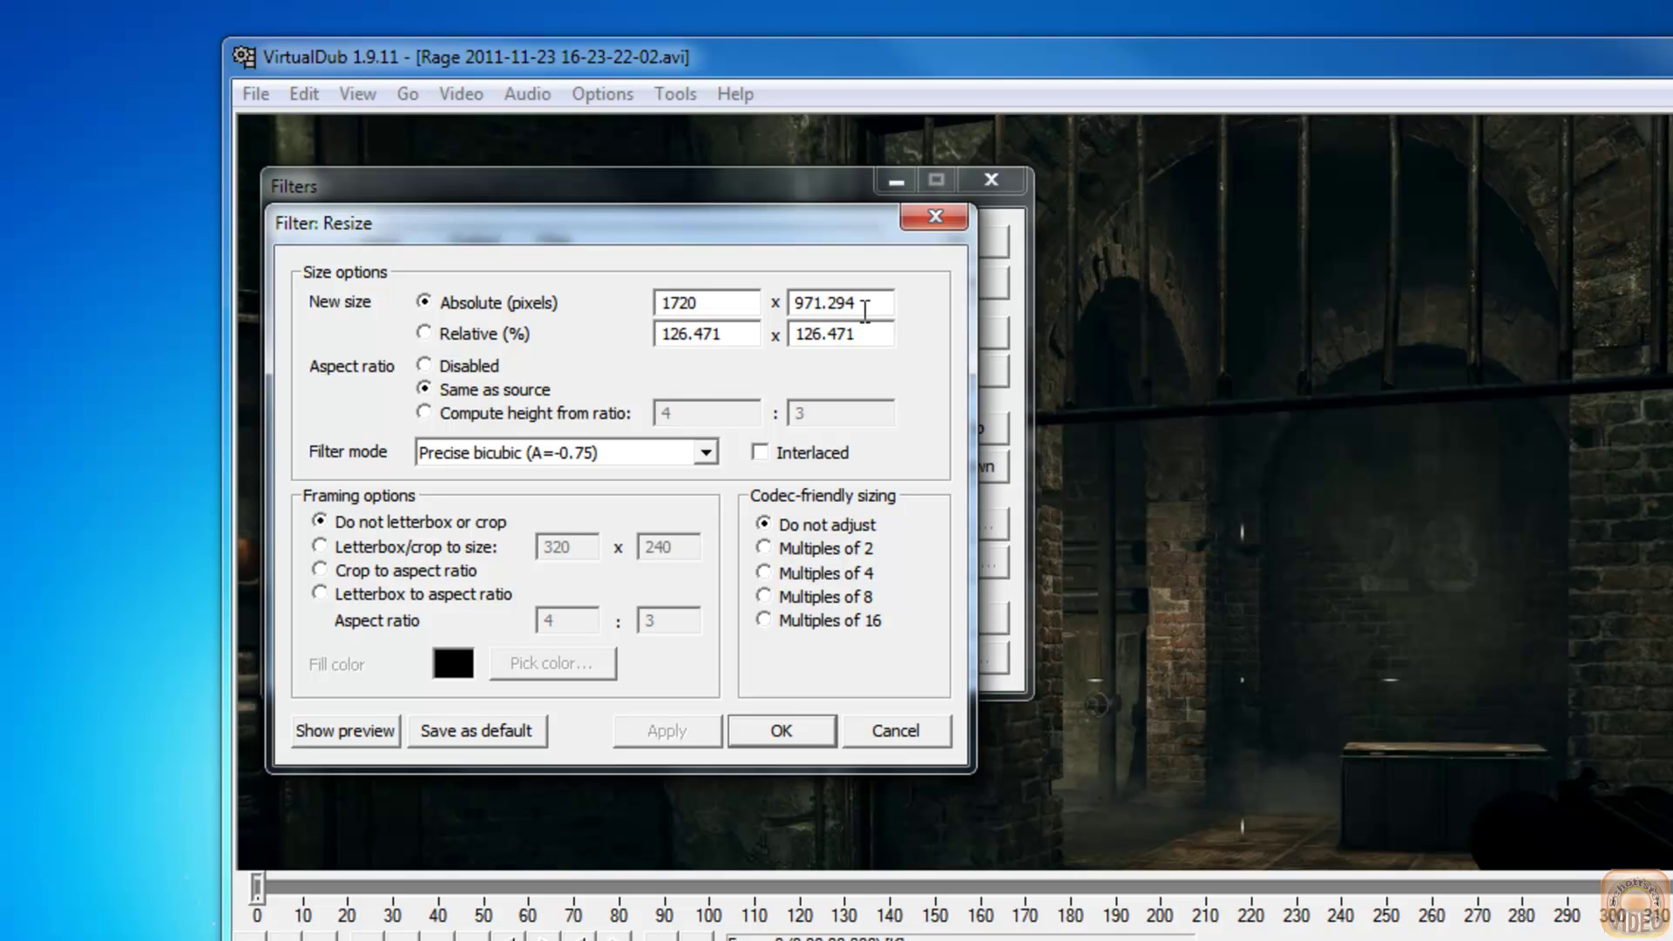
drag(859, 302, 778, 305)
text(720)
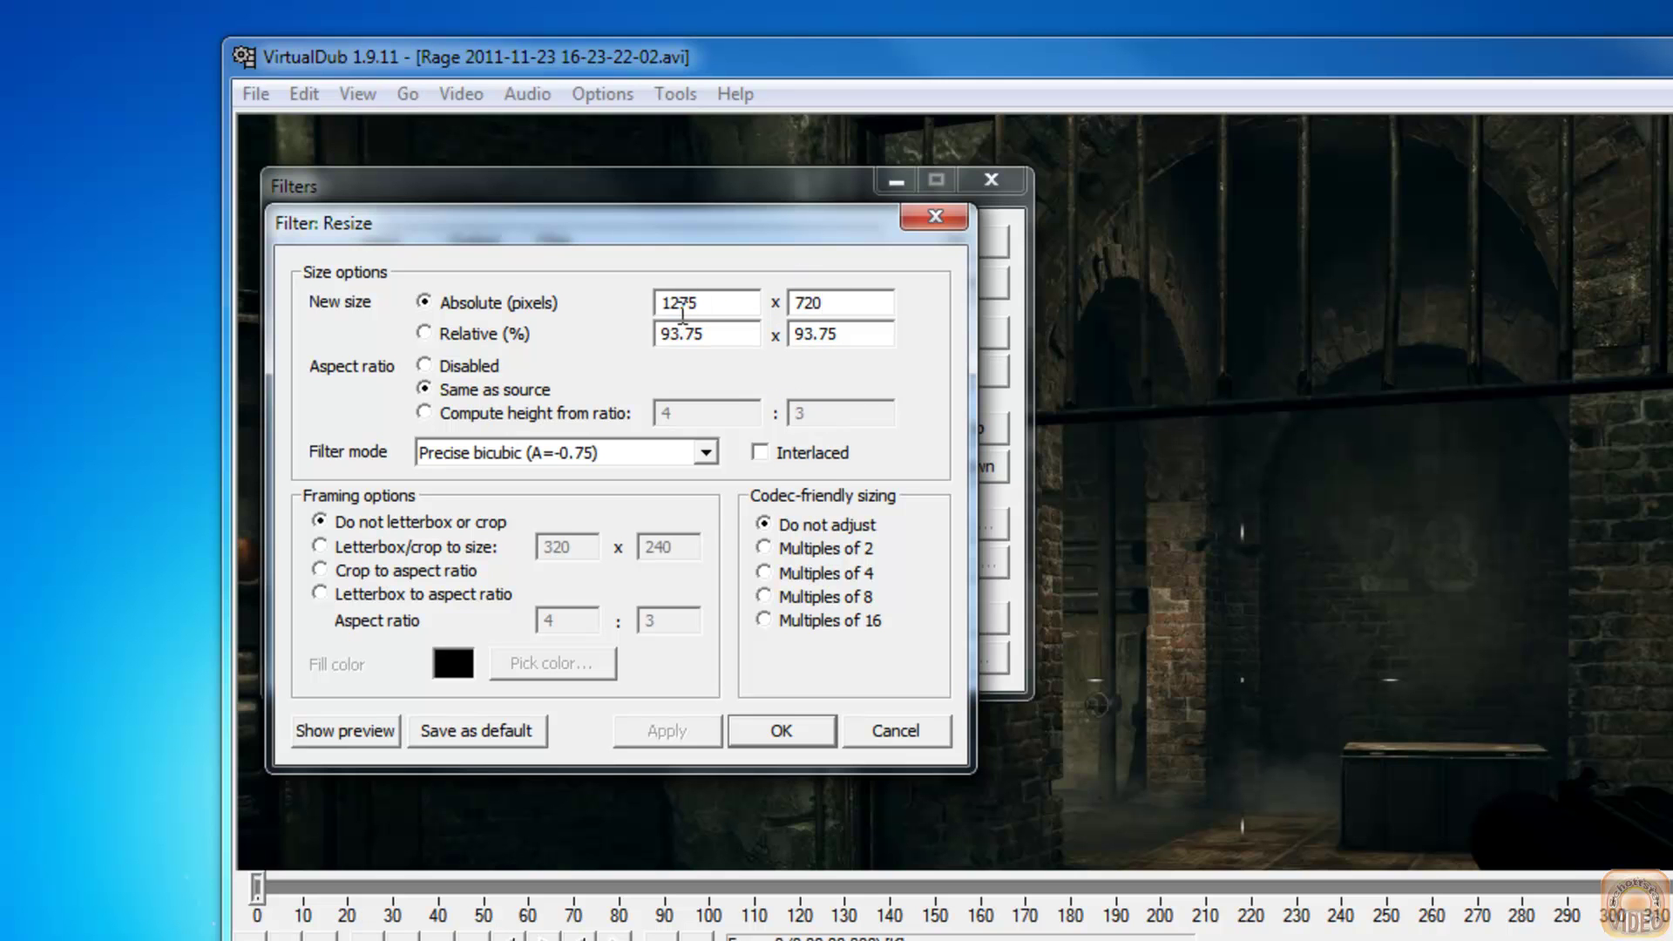
click(425, 333)
key(BackSpace)
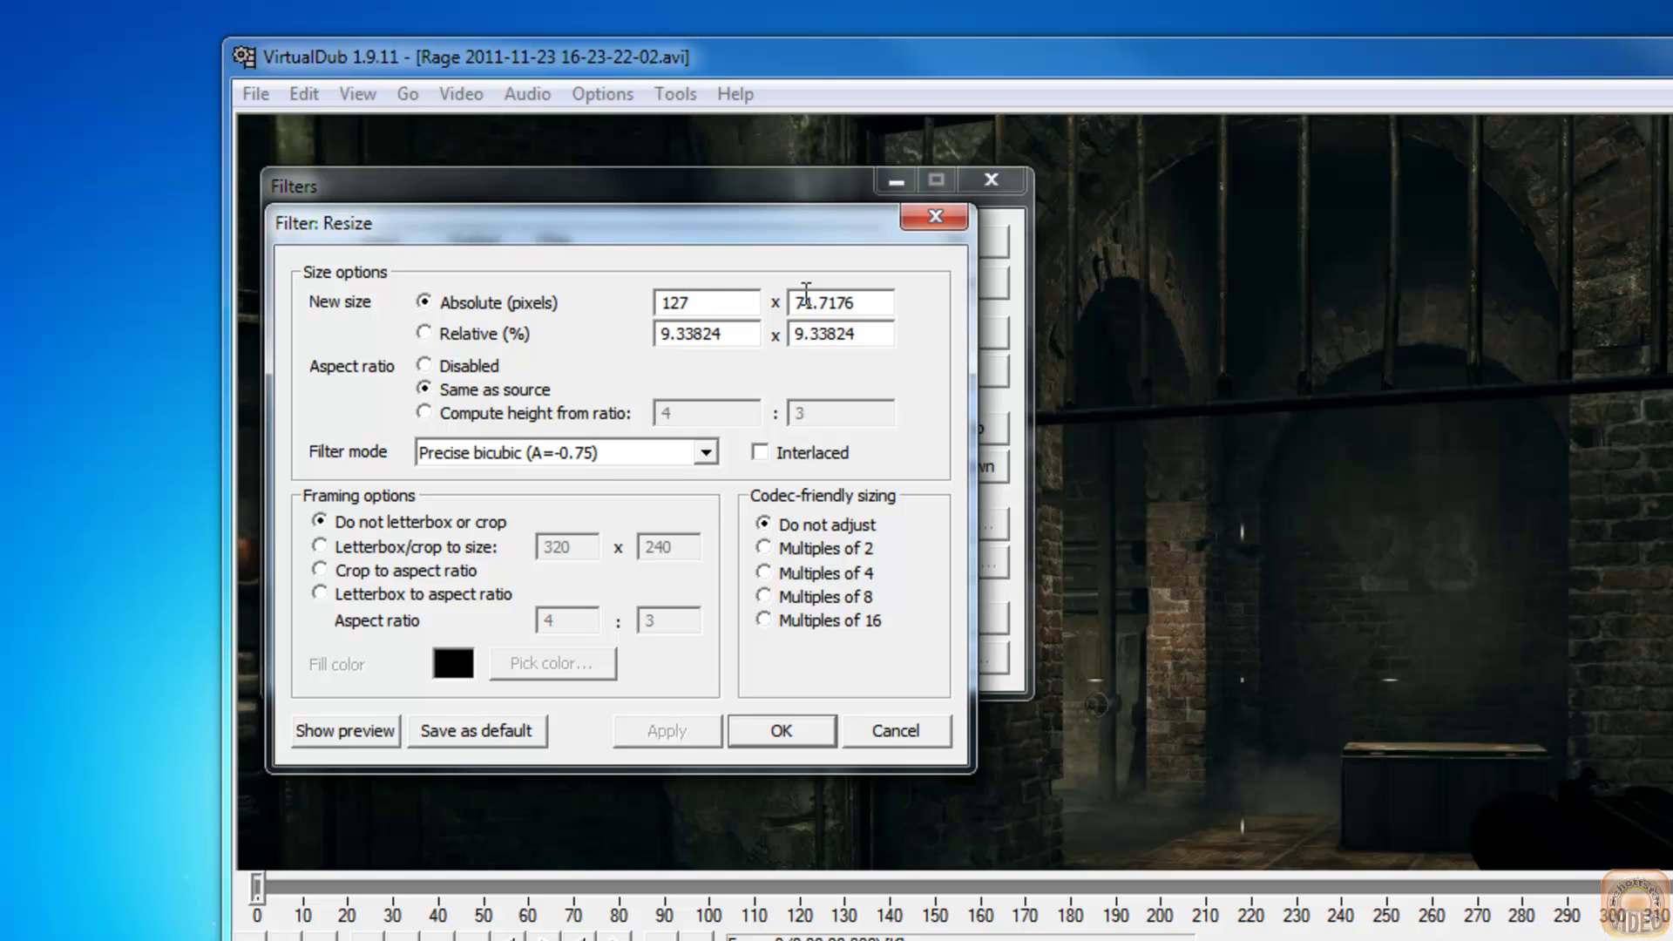
text(0)
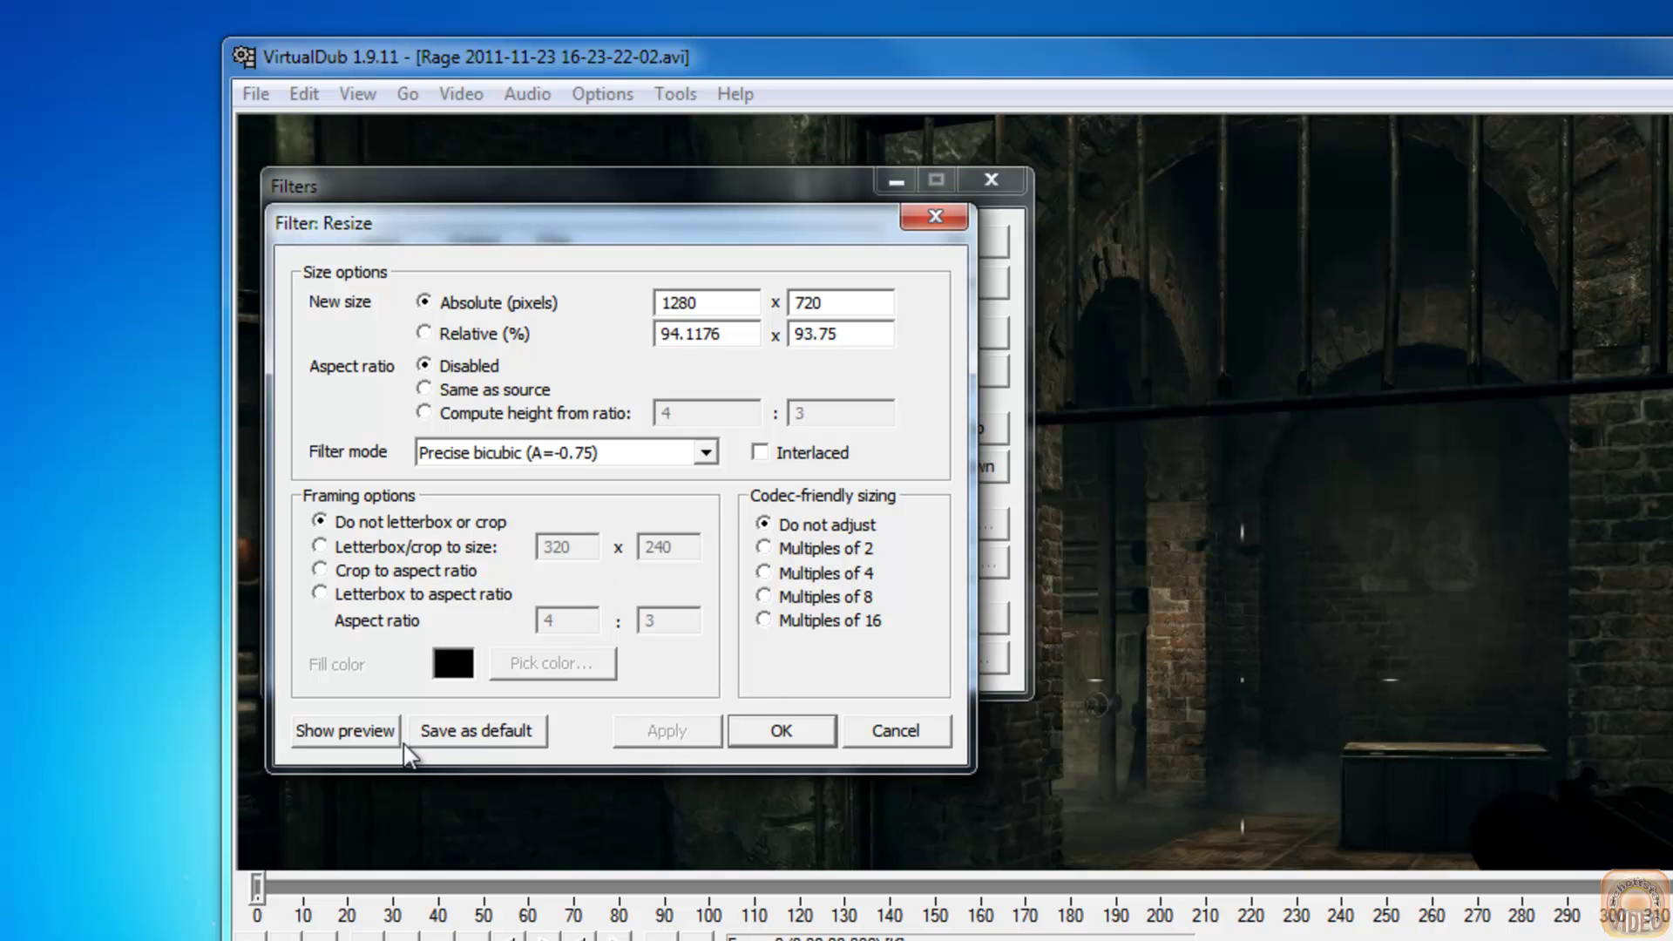
- Preview the resized video and accept the resize filter
click(340, 733)
drag(1664, 229, 790, 7)
click(782, 731)
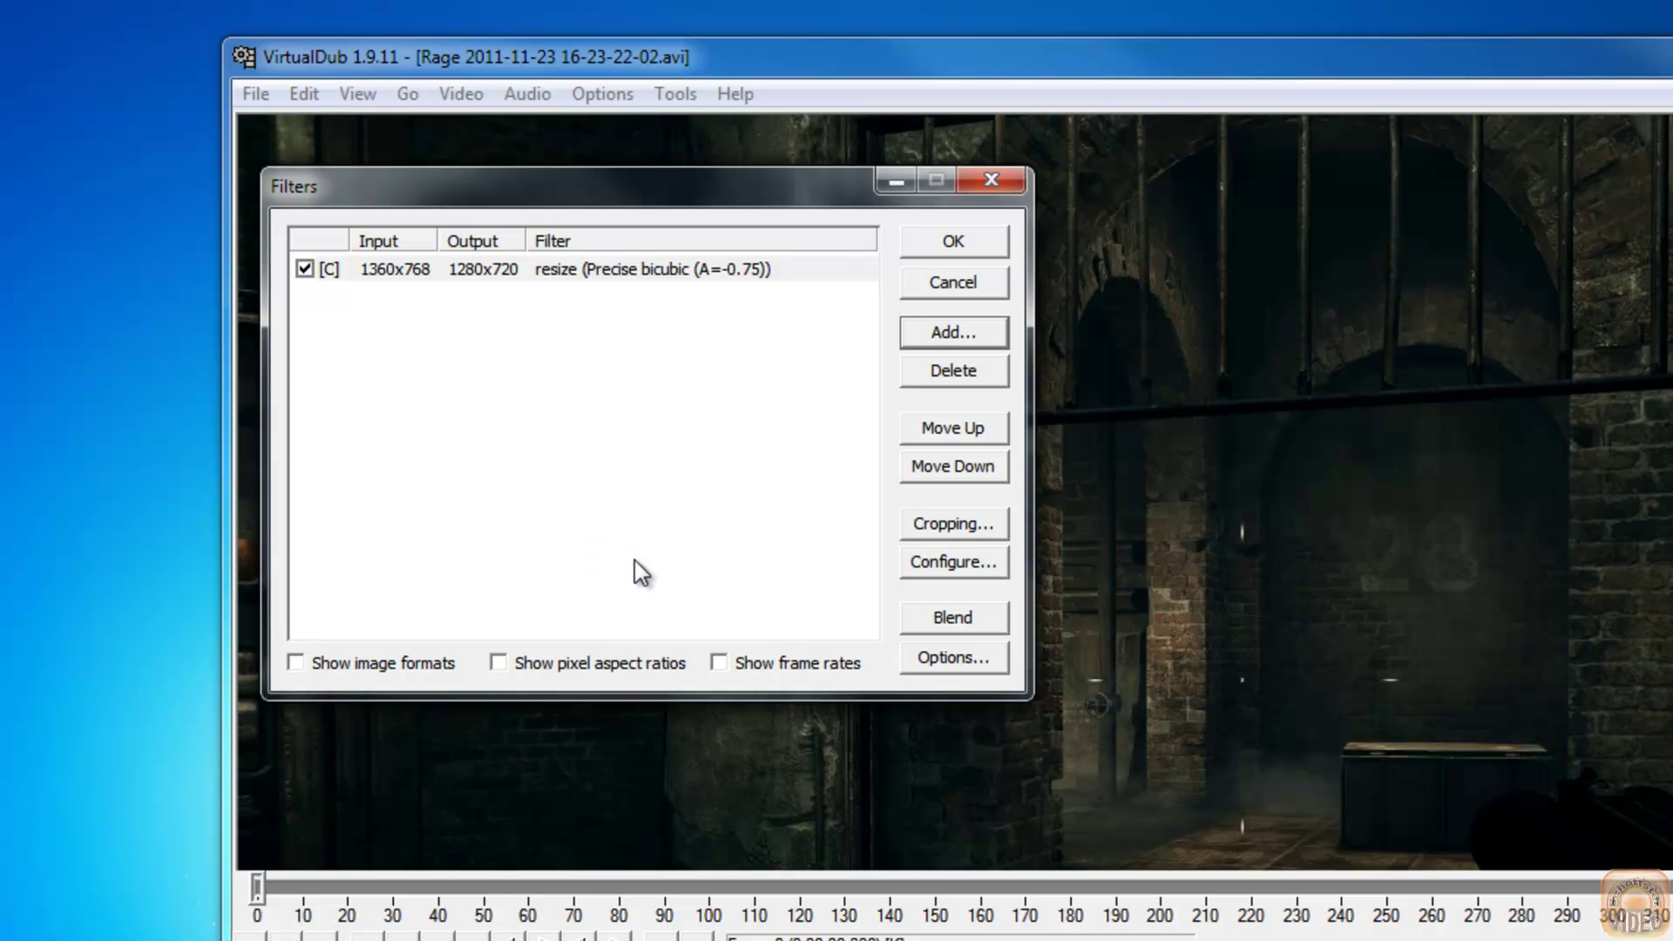
- Add the brightness/contrast filter after the resize filter
click(974, 333)
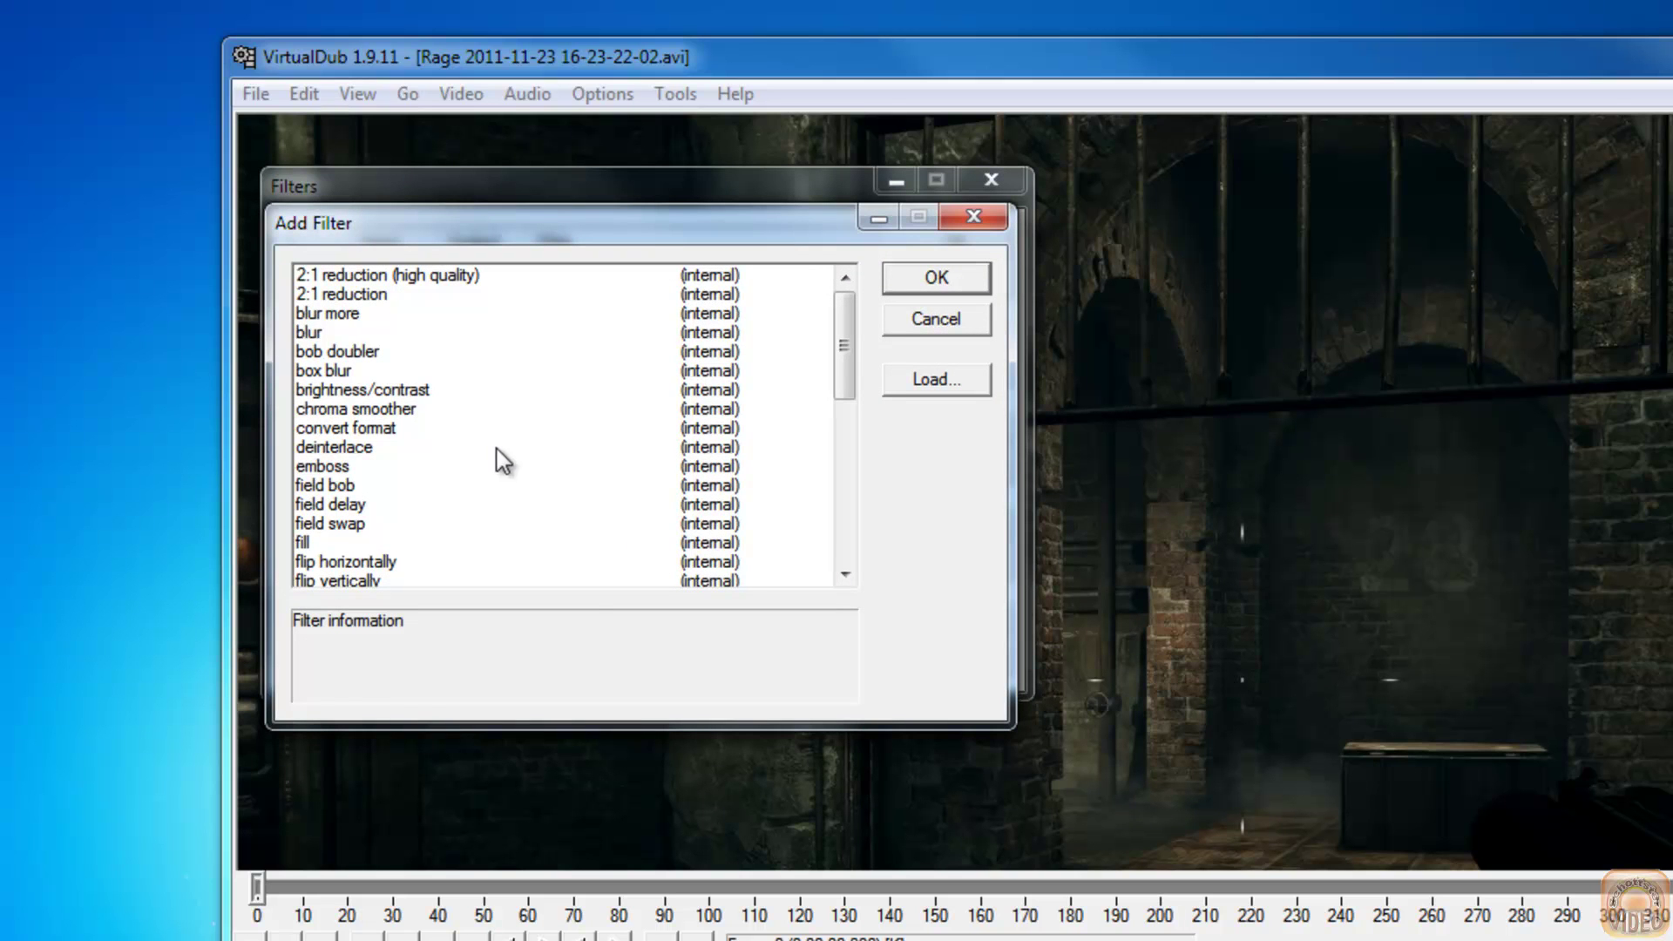
click(372, 394)
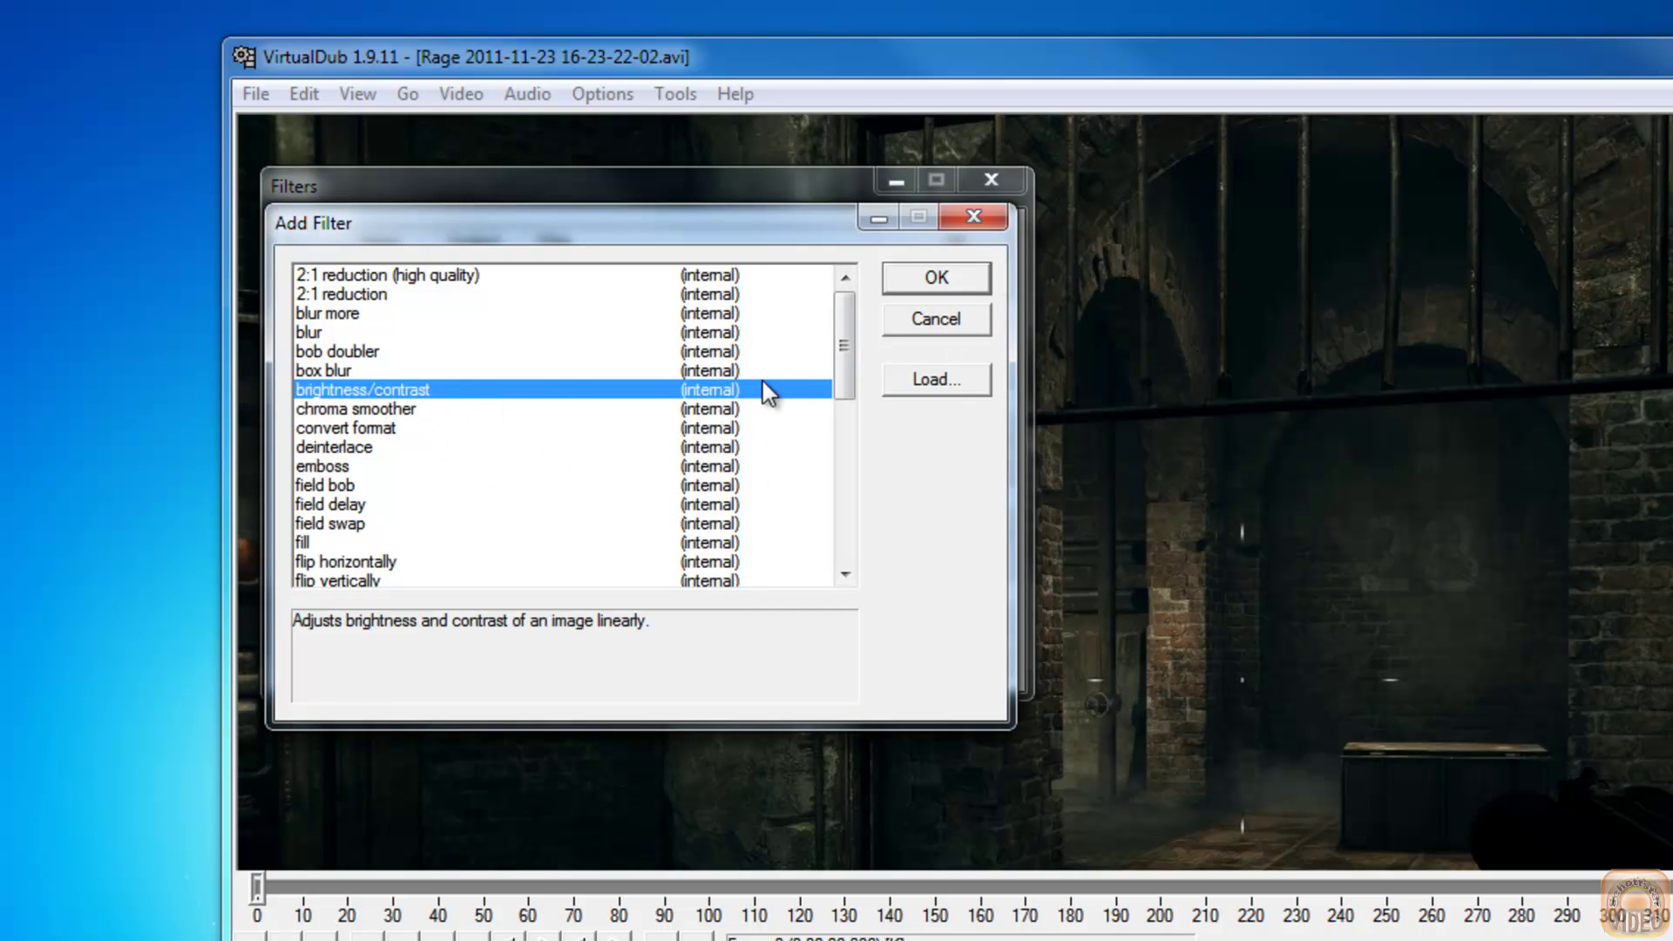
click(943, 278)
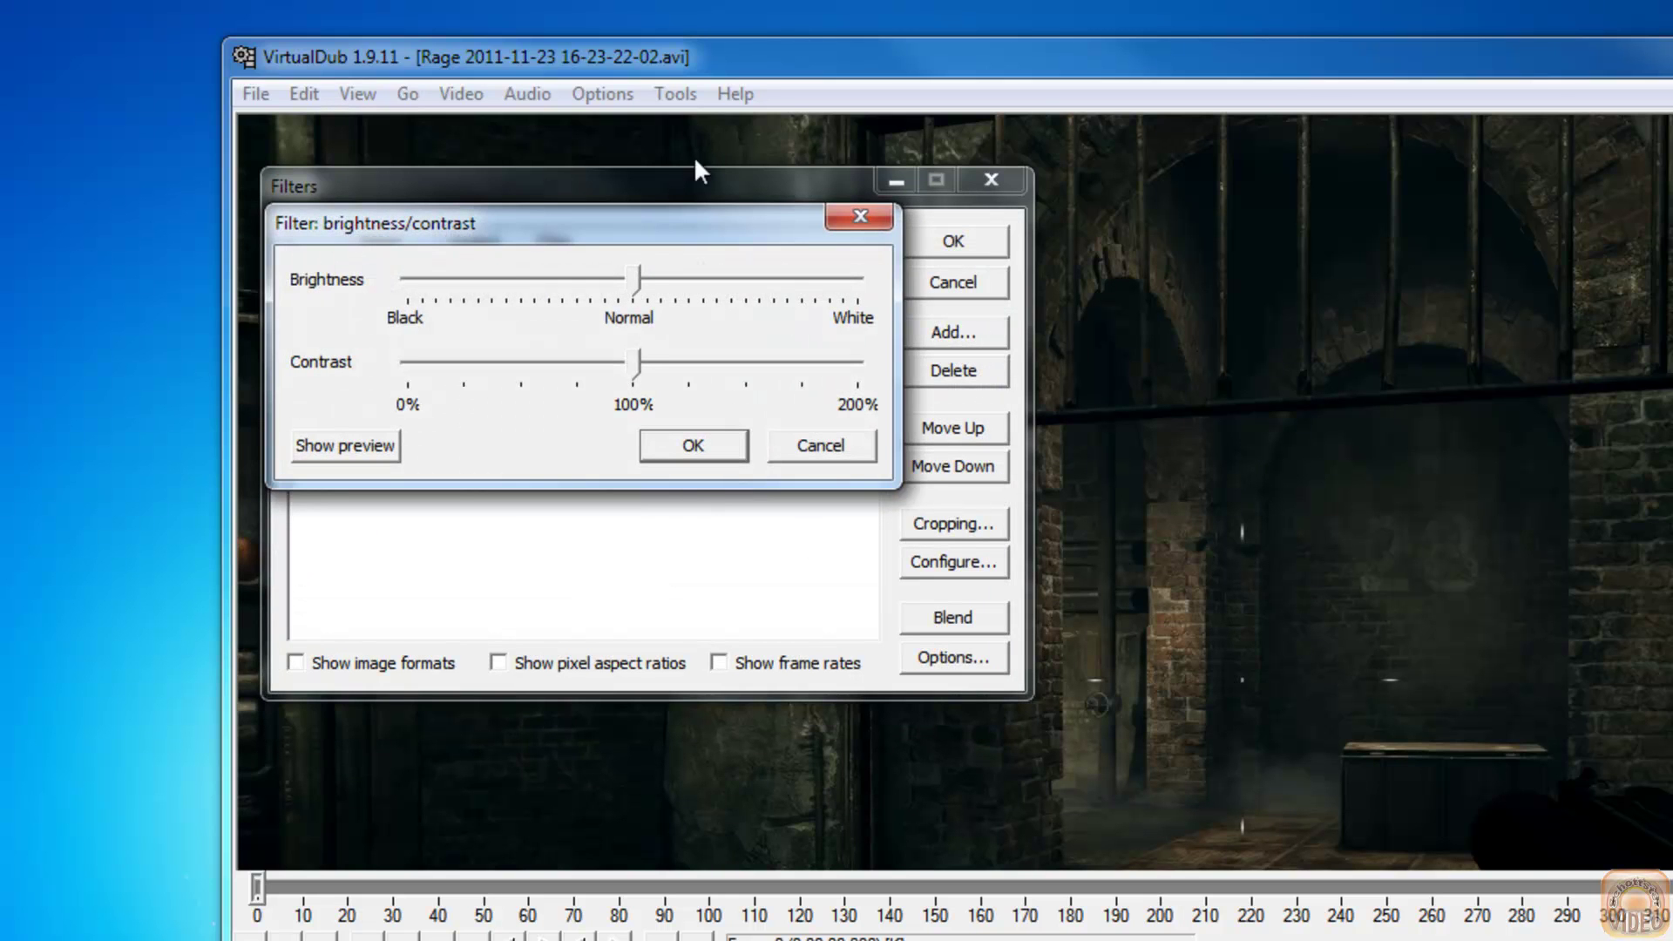
- Try the brightness close to White and the contrast well above 100%, and check the effect in the filter preview
drag(635, 277, 810, 295)
click(623, 368)
drag(551, 363, 785, 364)
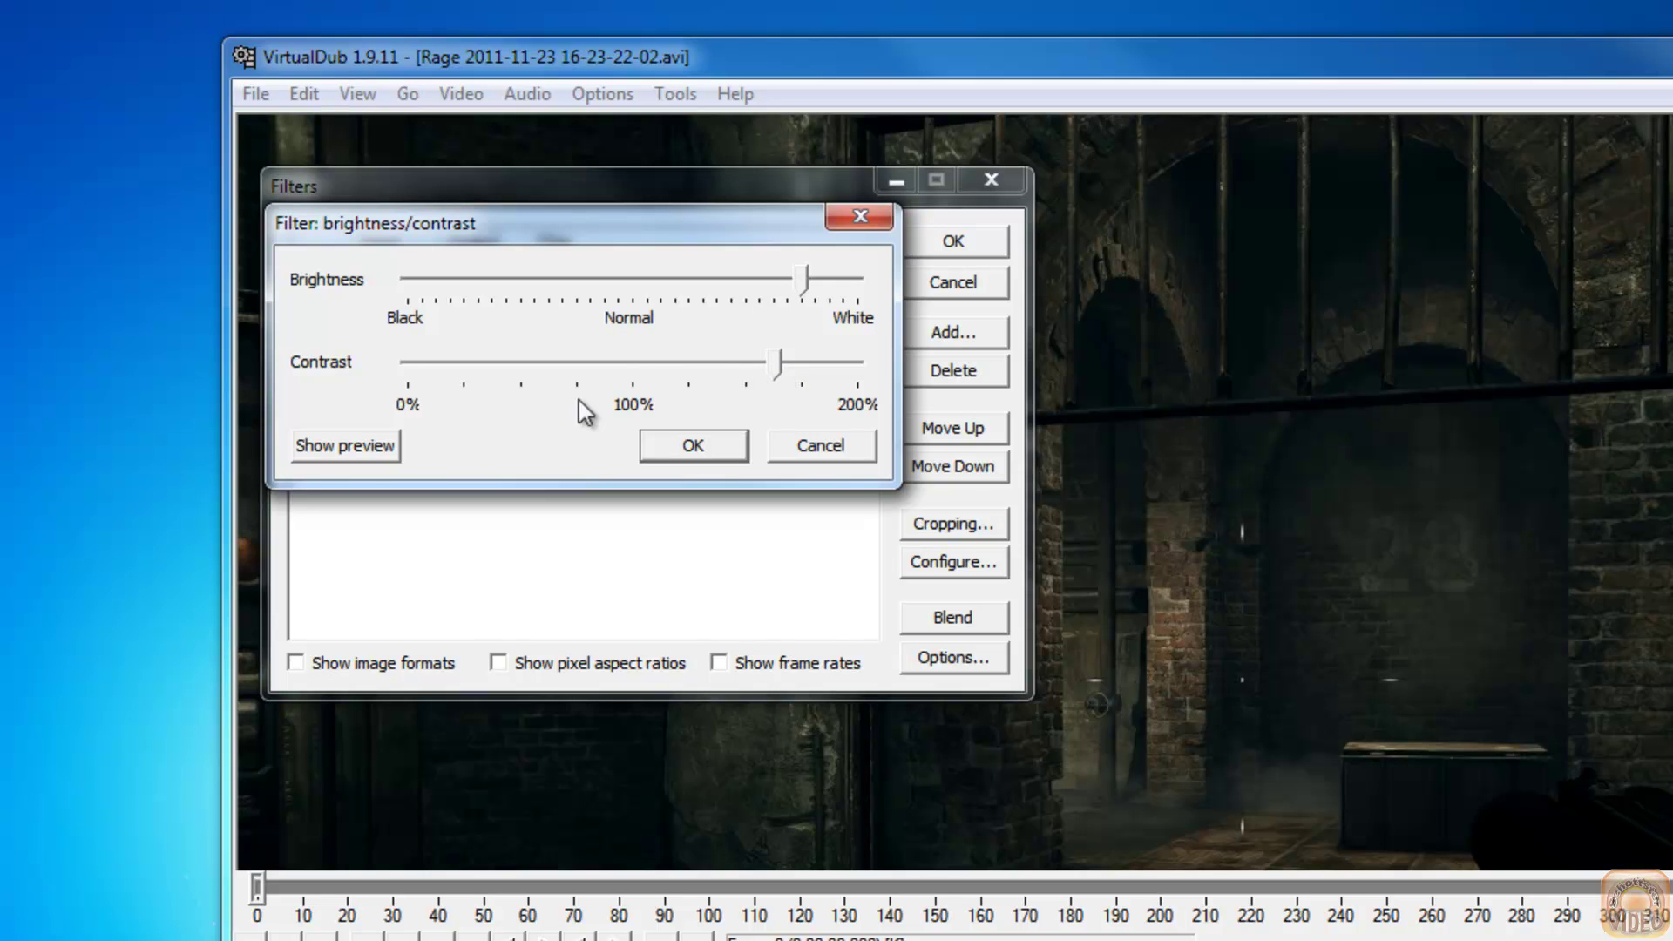
click(353, 449)
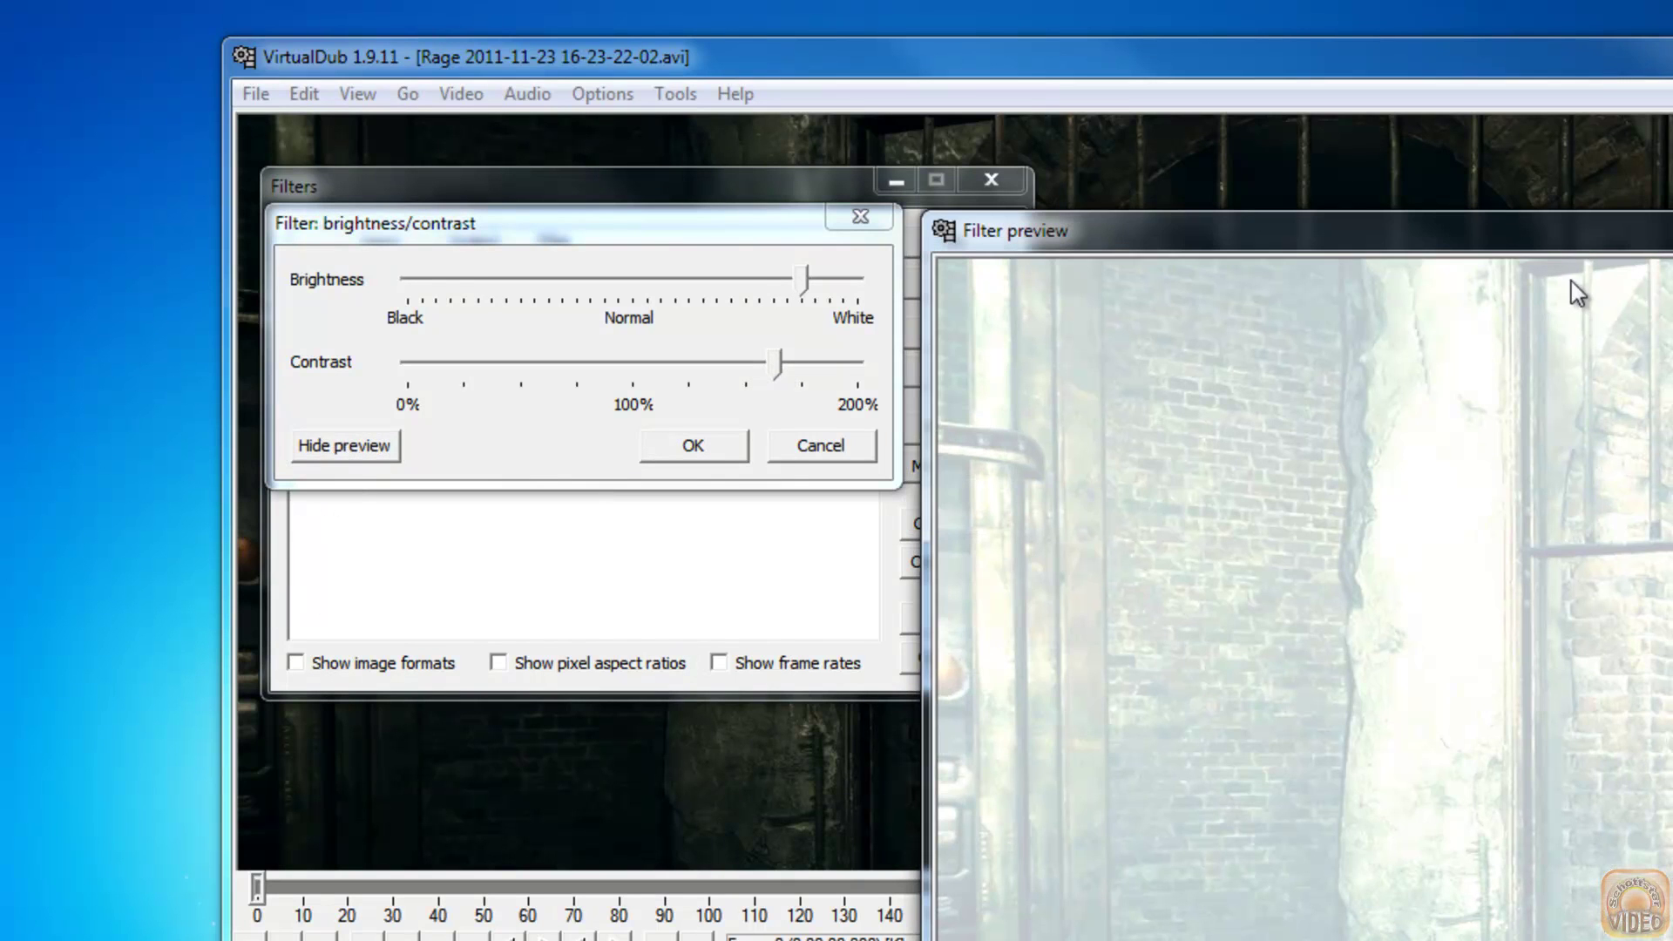
drag(1579, 235, 728, 88)
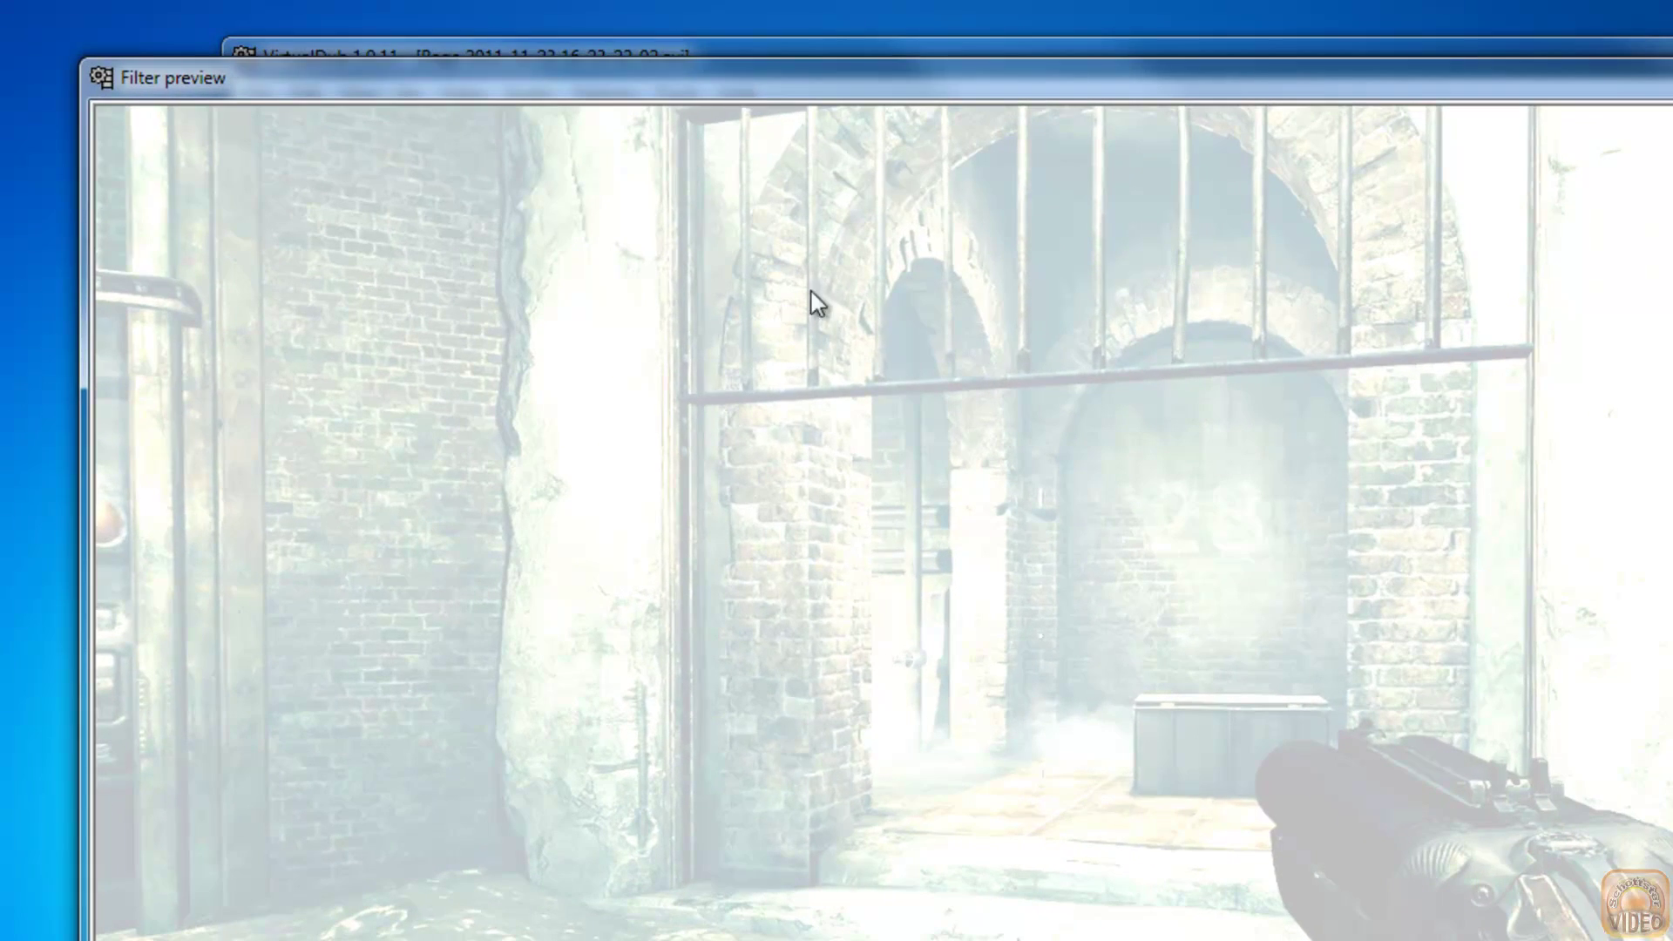
drag(904, 90, 882, 90)
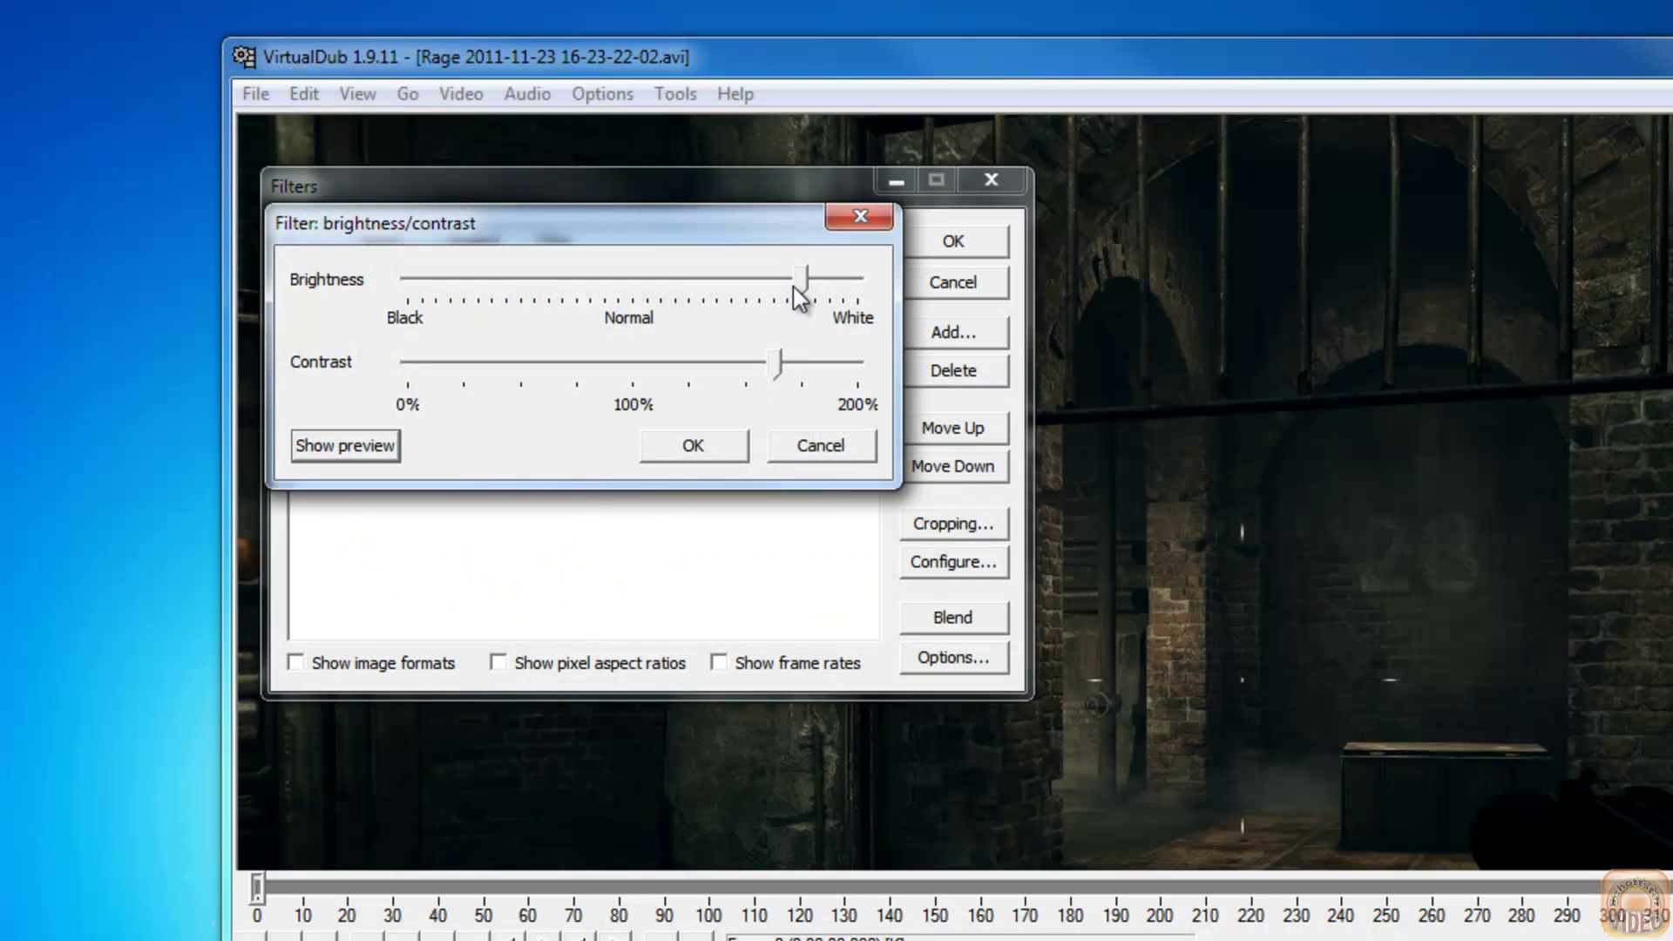
- Lower the brightness to -5% and the contrast to 93%, and accept the brightness/contrast filter
drag(788, 280, 783, 277)
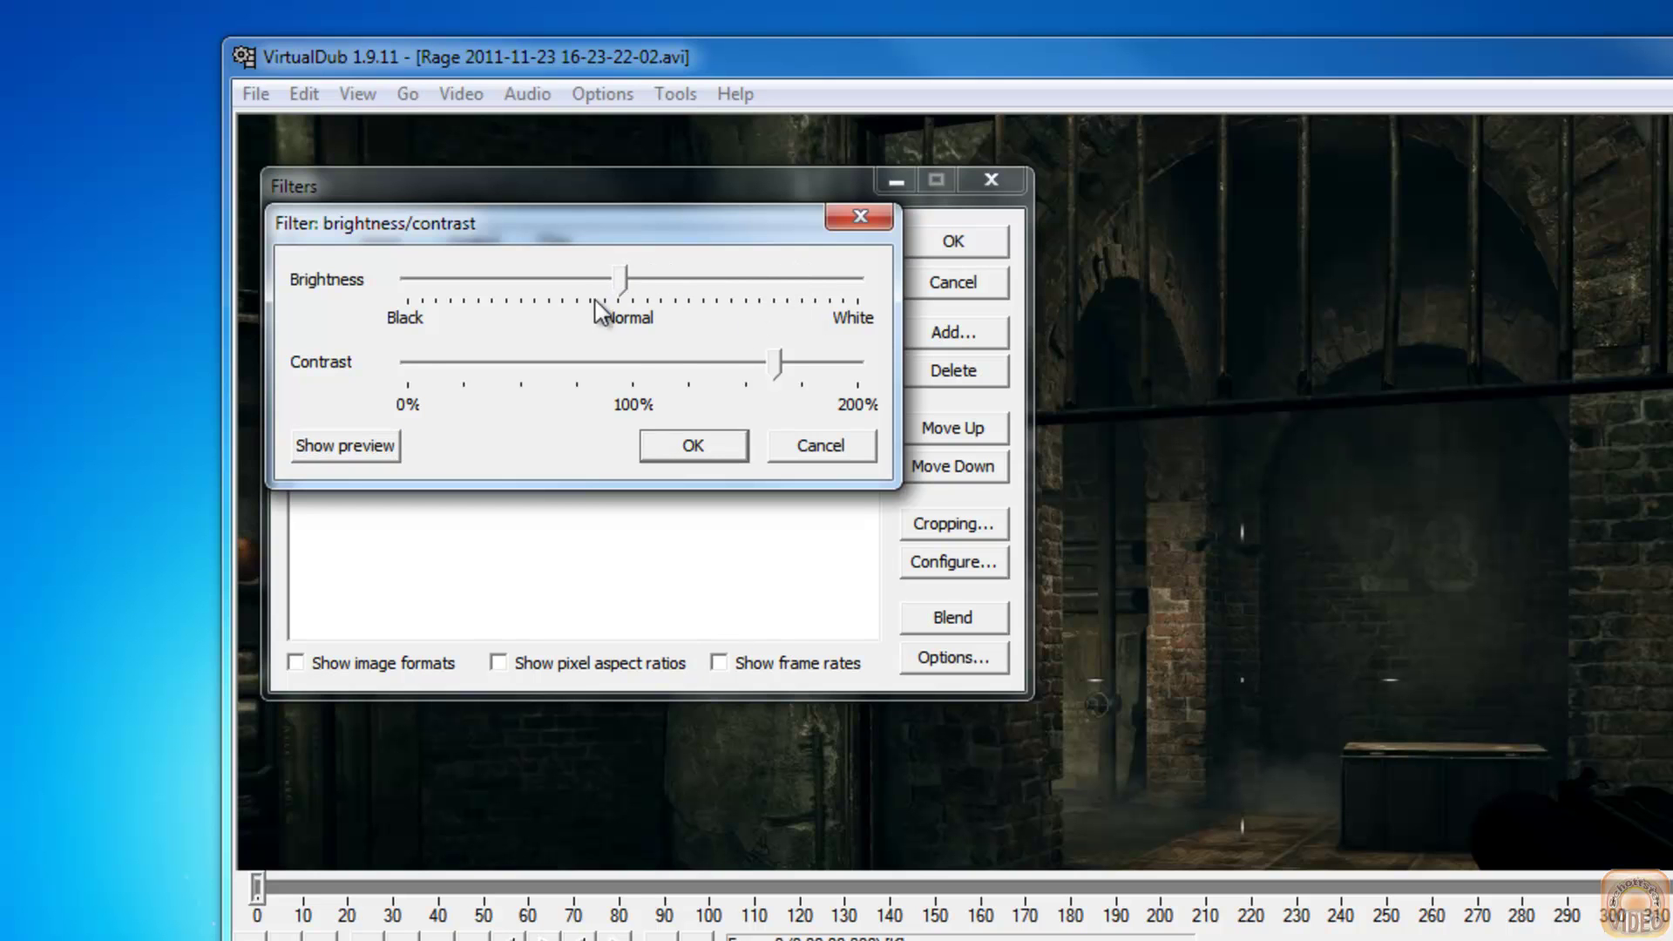
drag(777, 362, 621, 368)
click(691, 444)
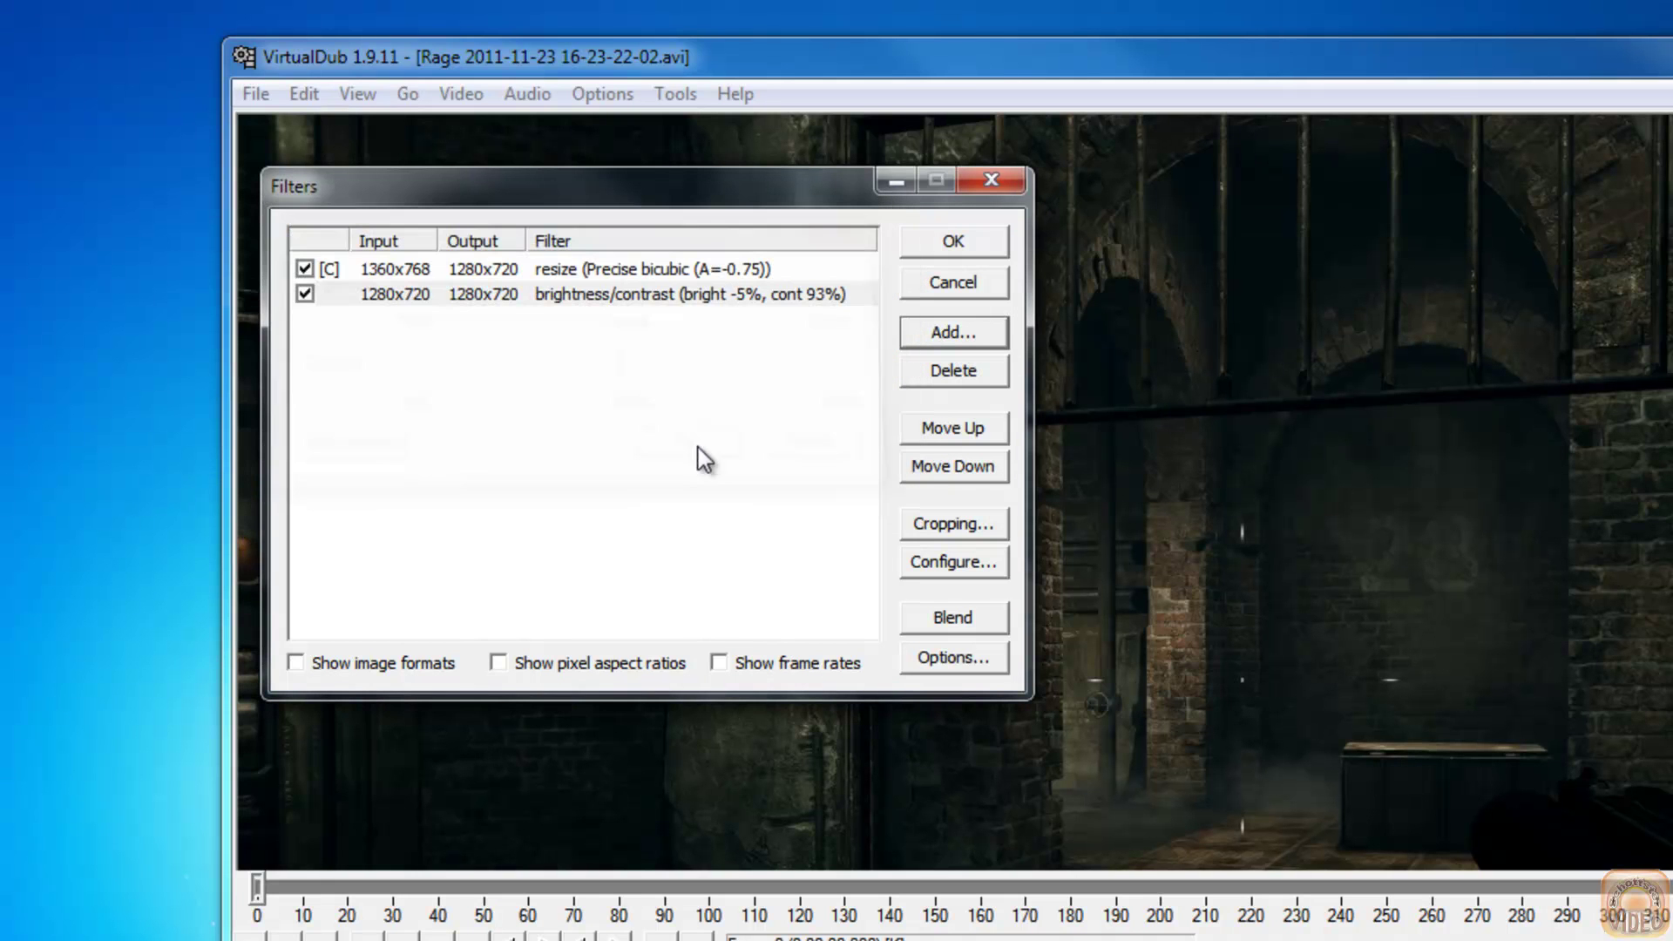
- Look through the other available filters without adding one, and accept the filter list with resize and brightness/contrast
click(964, 336)
drag(845, 329, 833, 499)
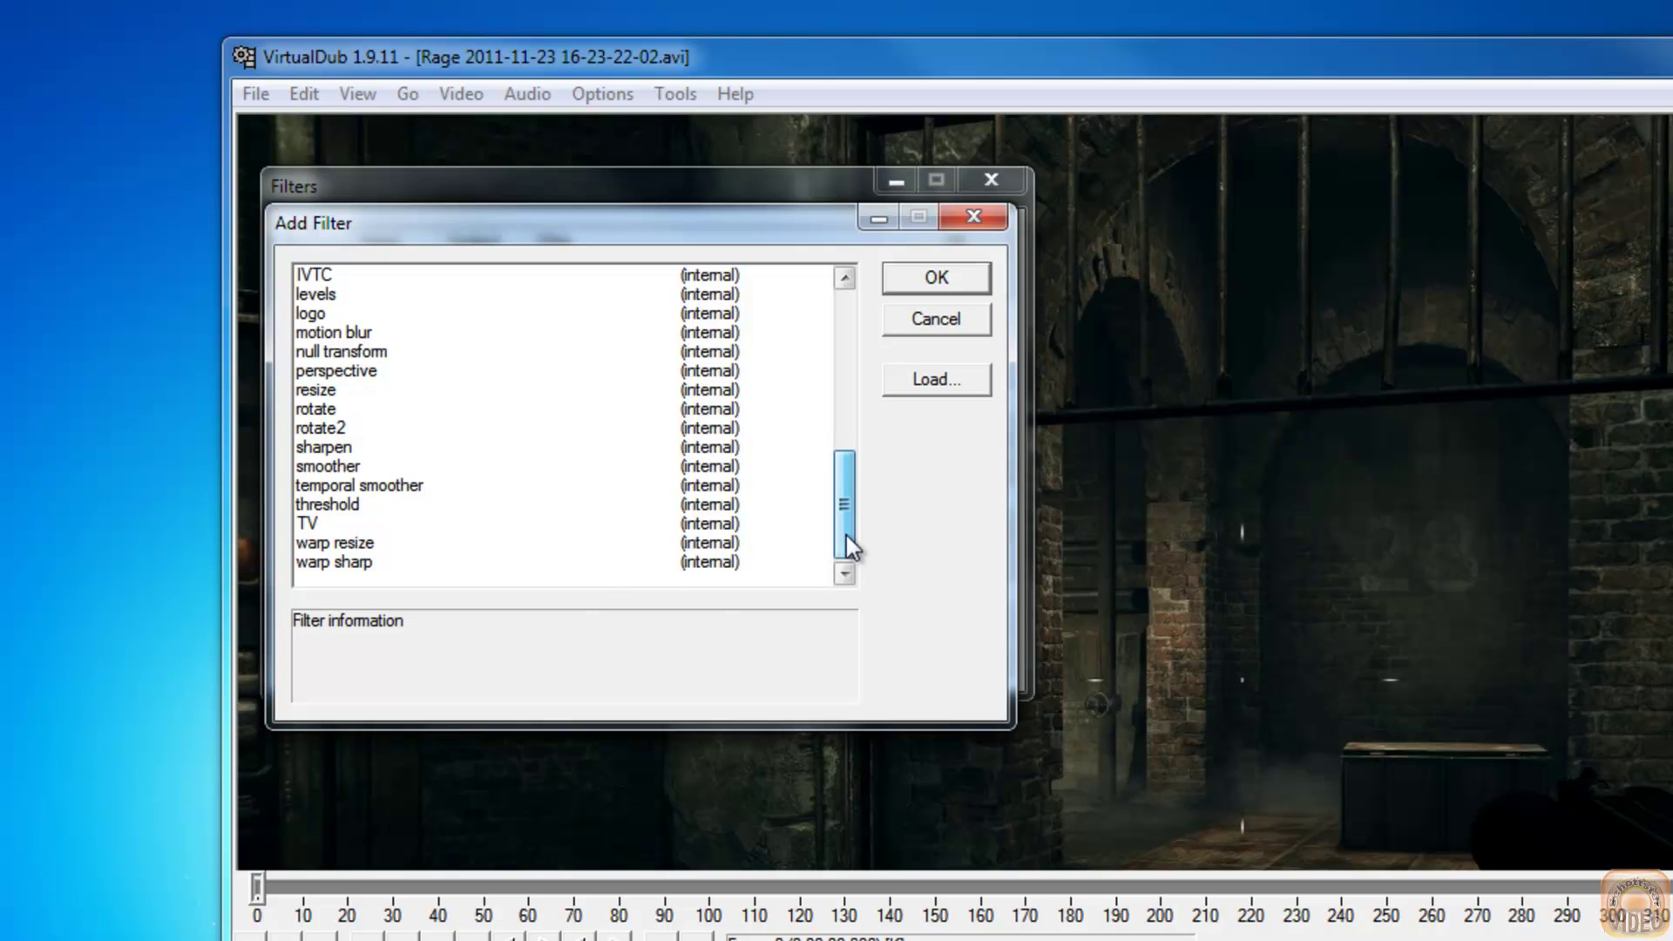
drag(846, 535, 845, 338)
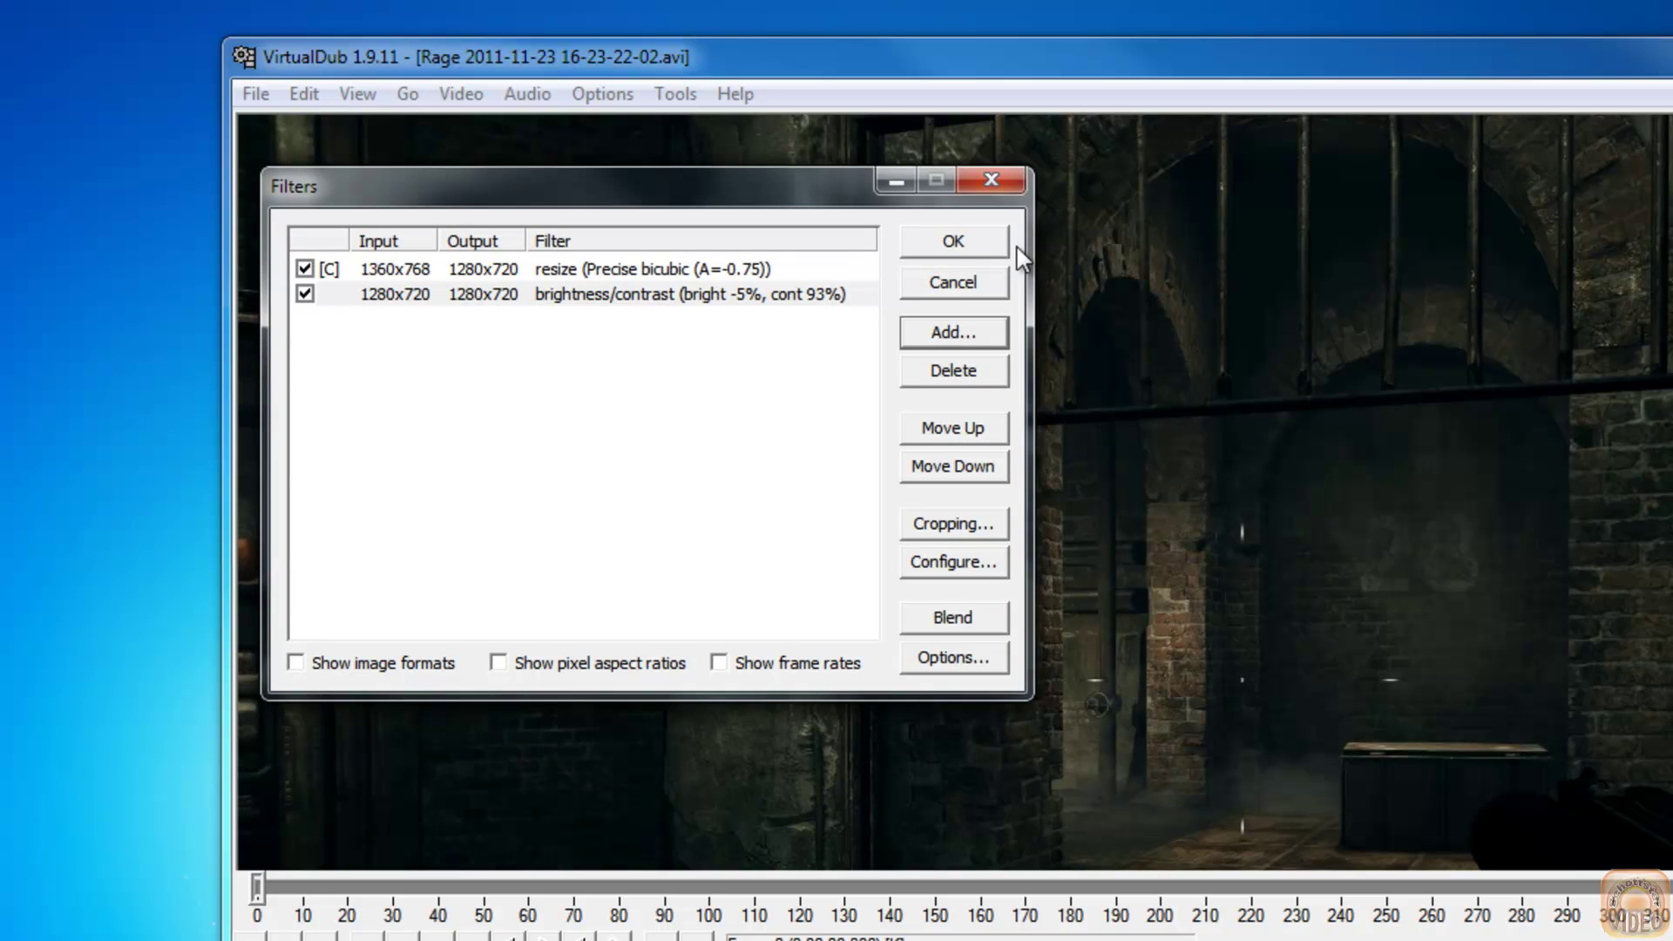
click(934, 253)
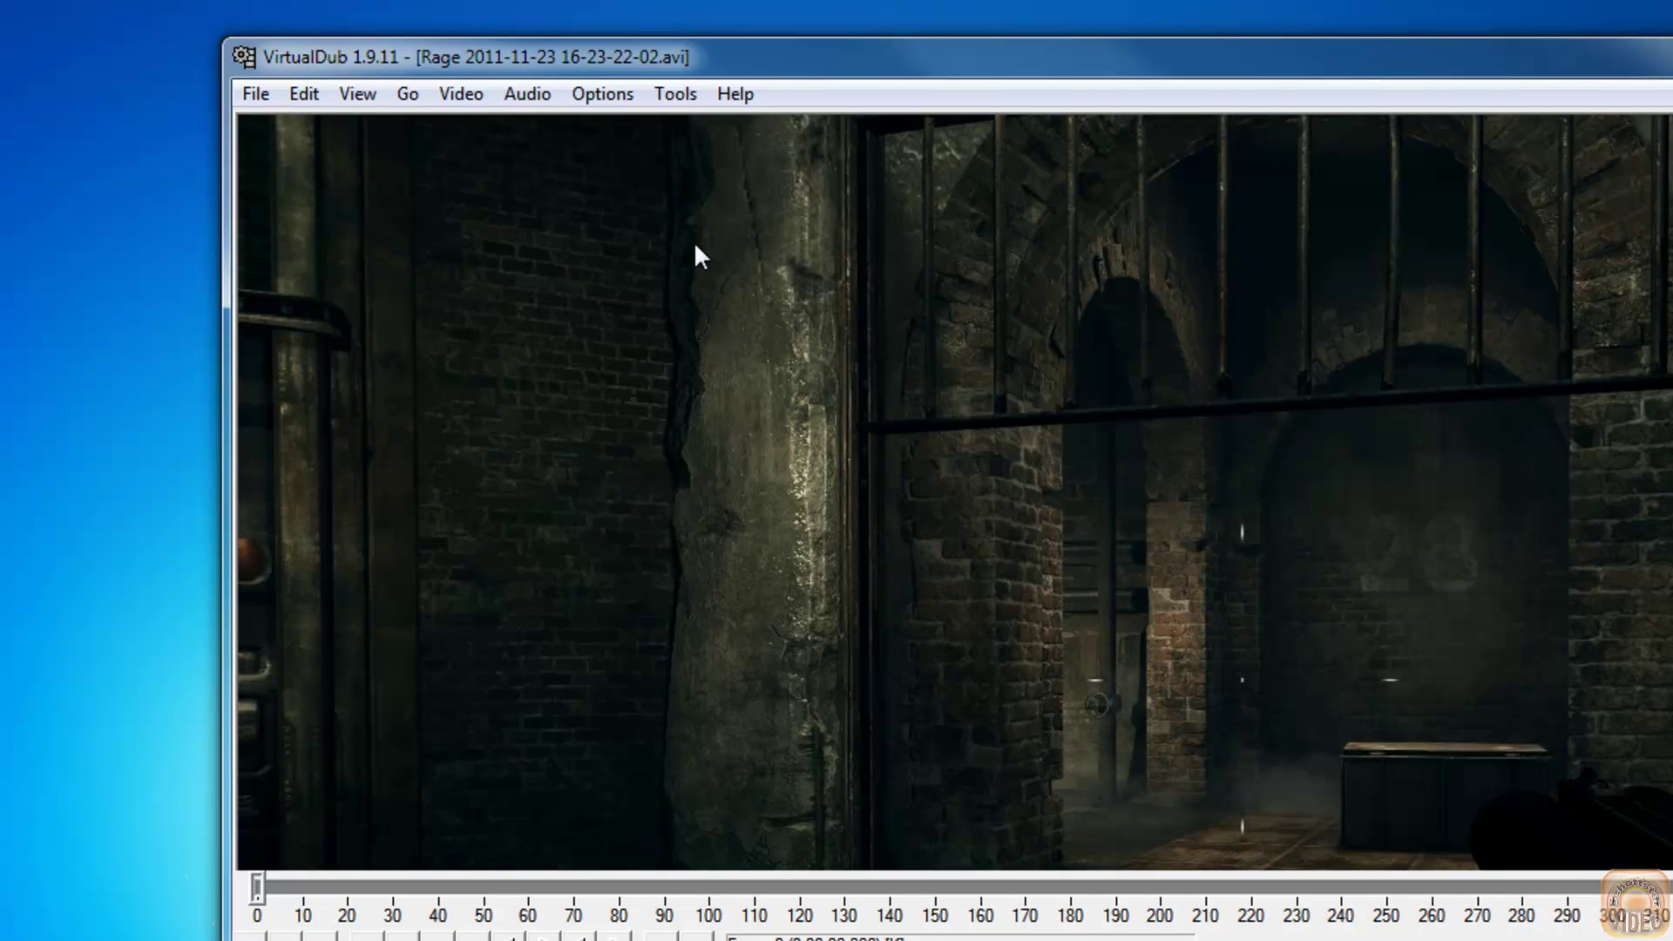
- Start saving the processed video as AVI and choose the Testvideo folder within Downloads as the destination
click(258, 96)
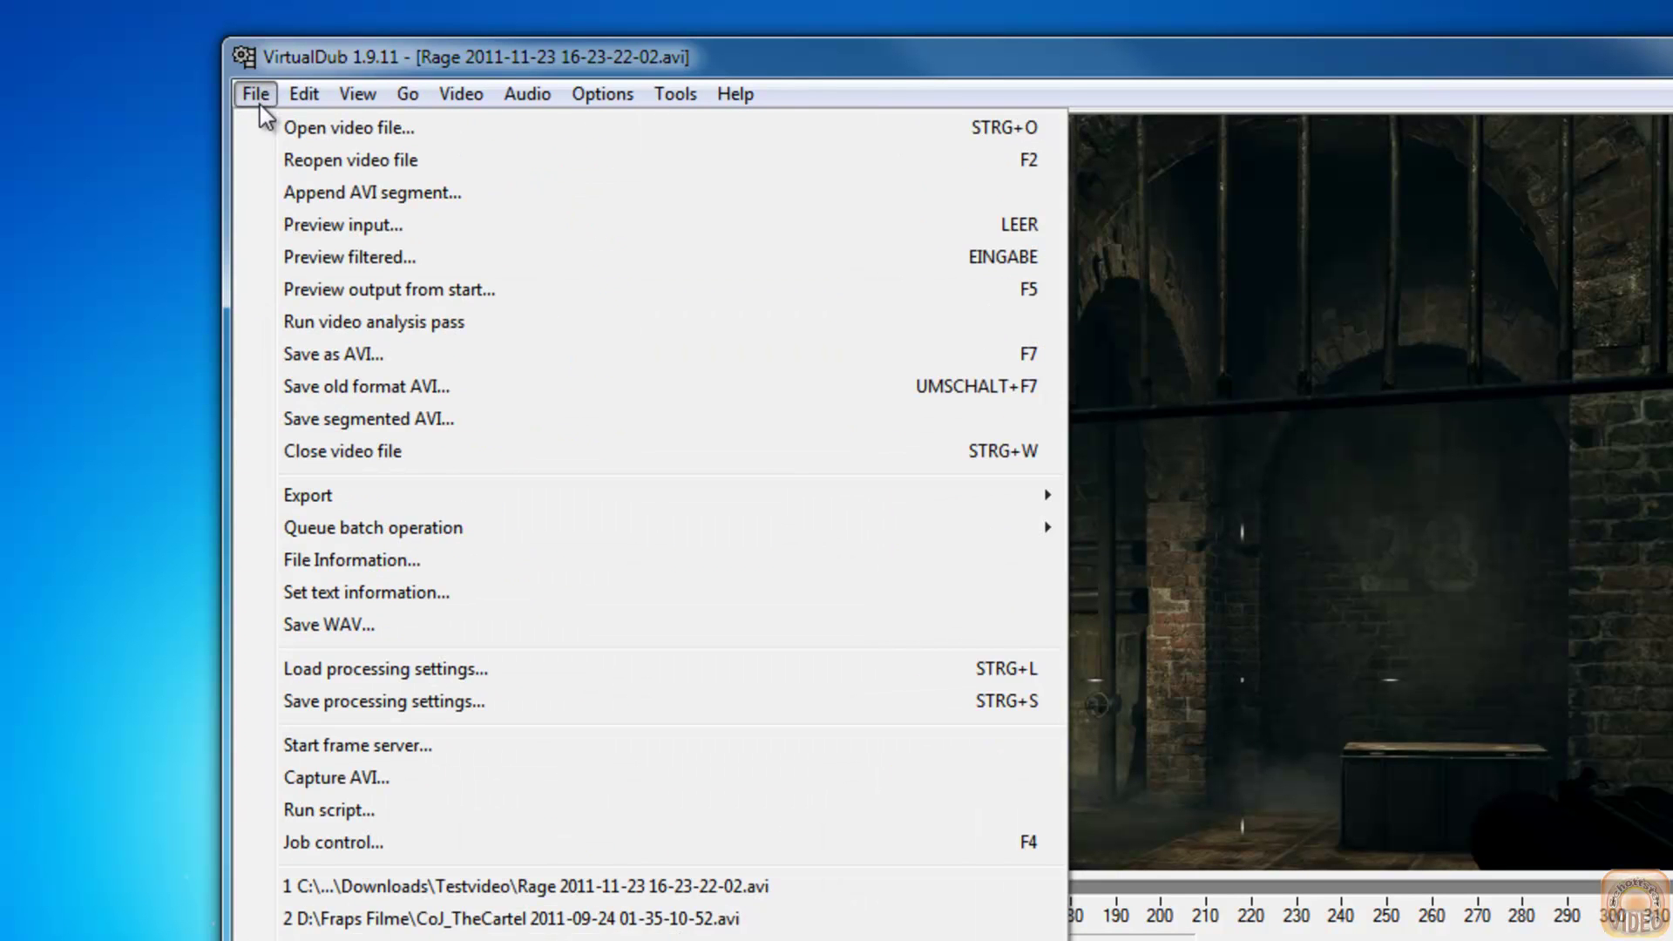
click(368, 354)
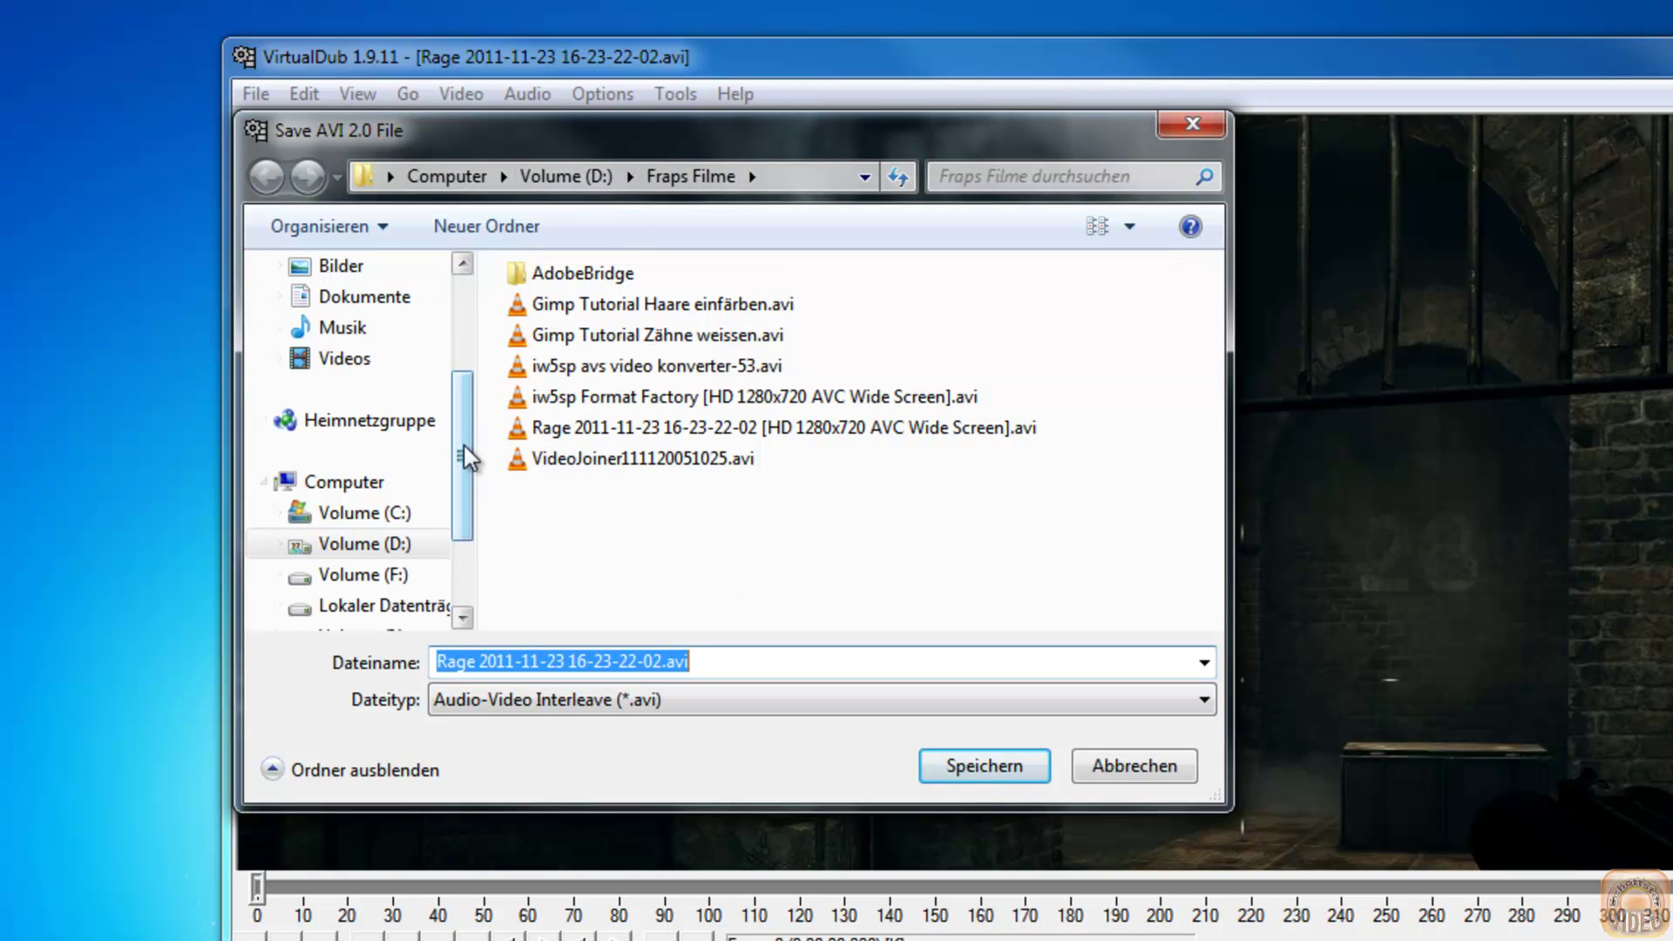
drag(476, 453, 470, 359)
click(388, 342)
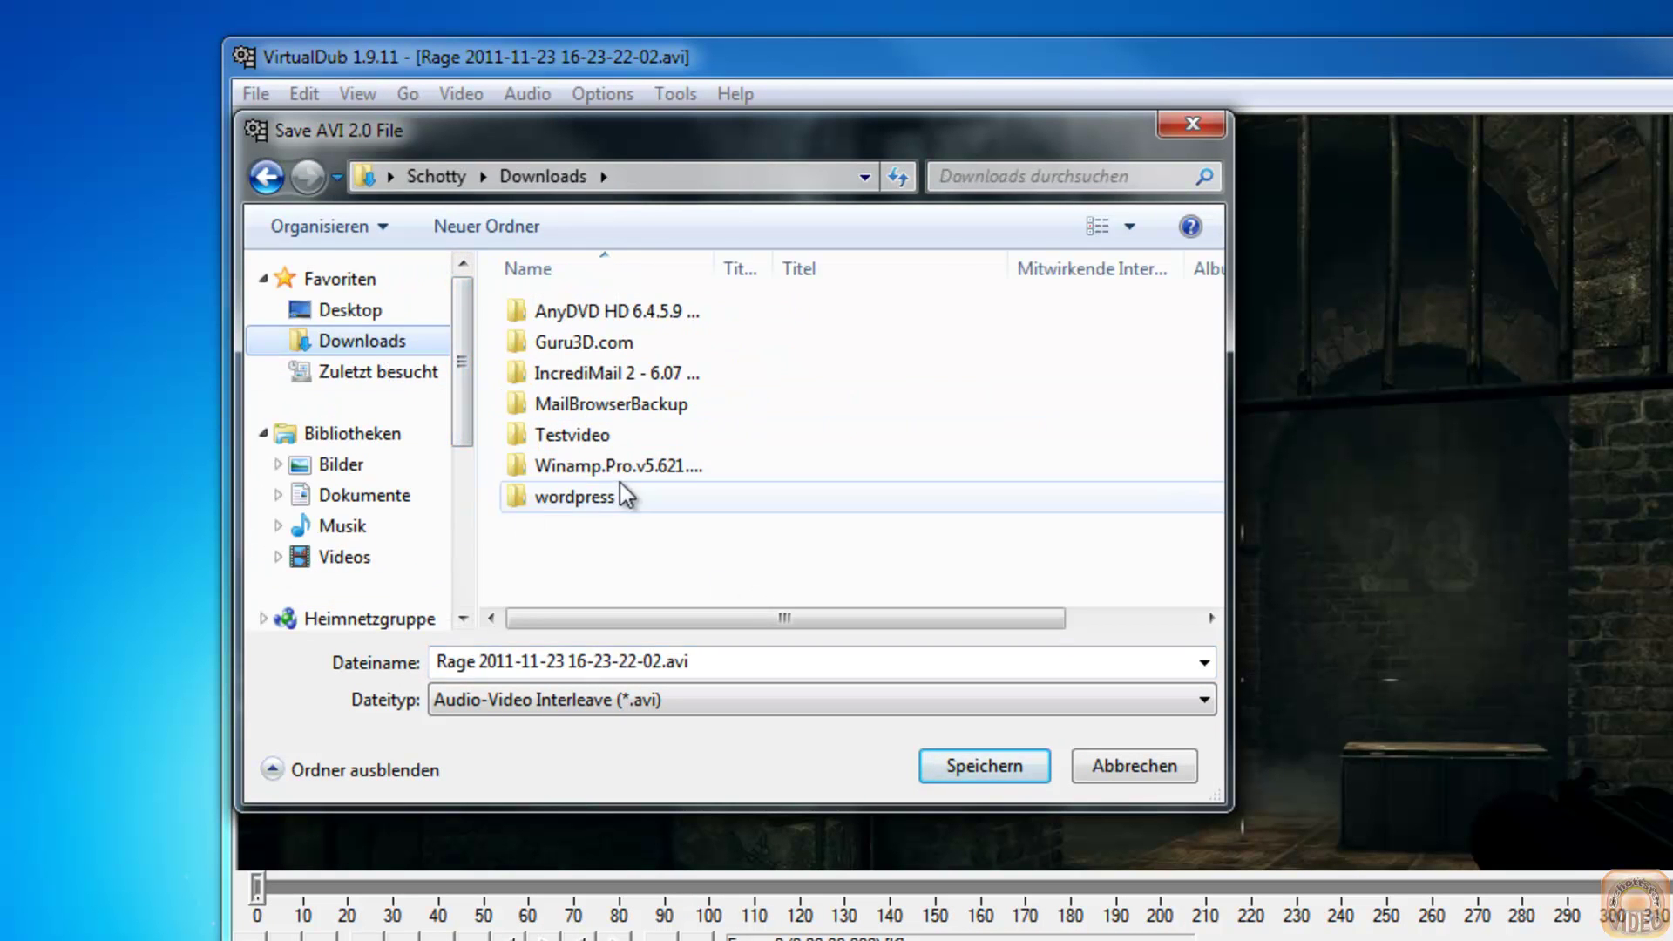
click(610, 403)
double_click(571, 435)
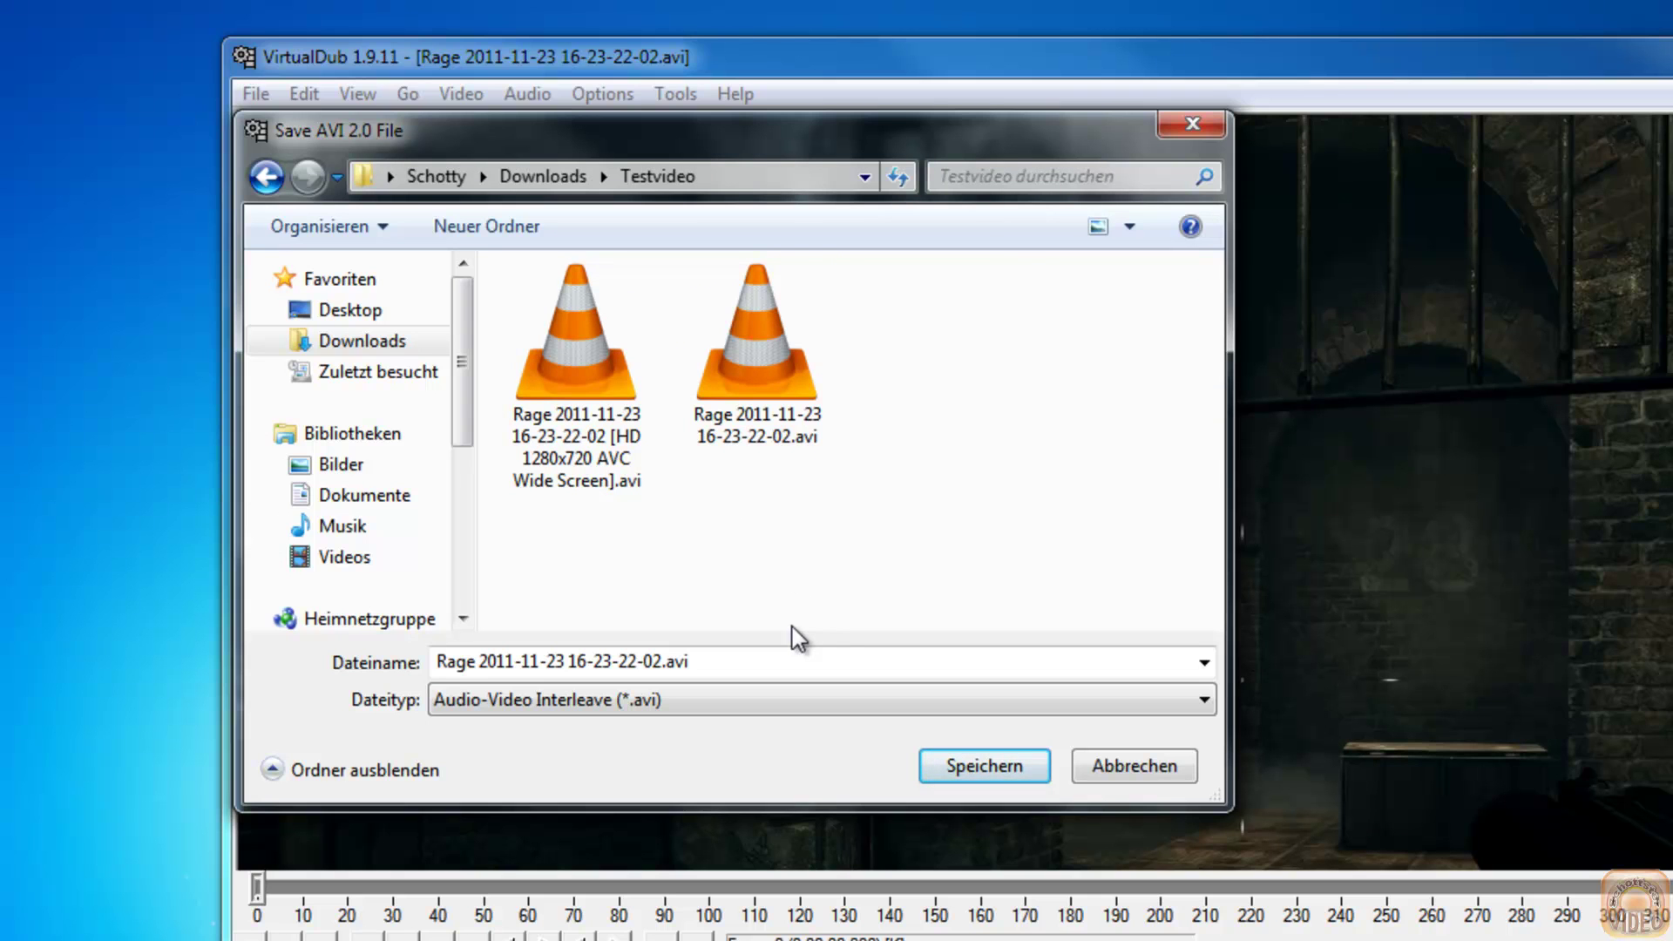
click(665, 675)
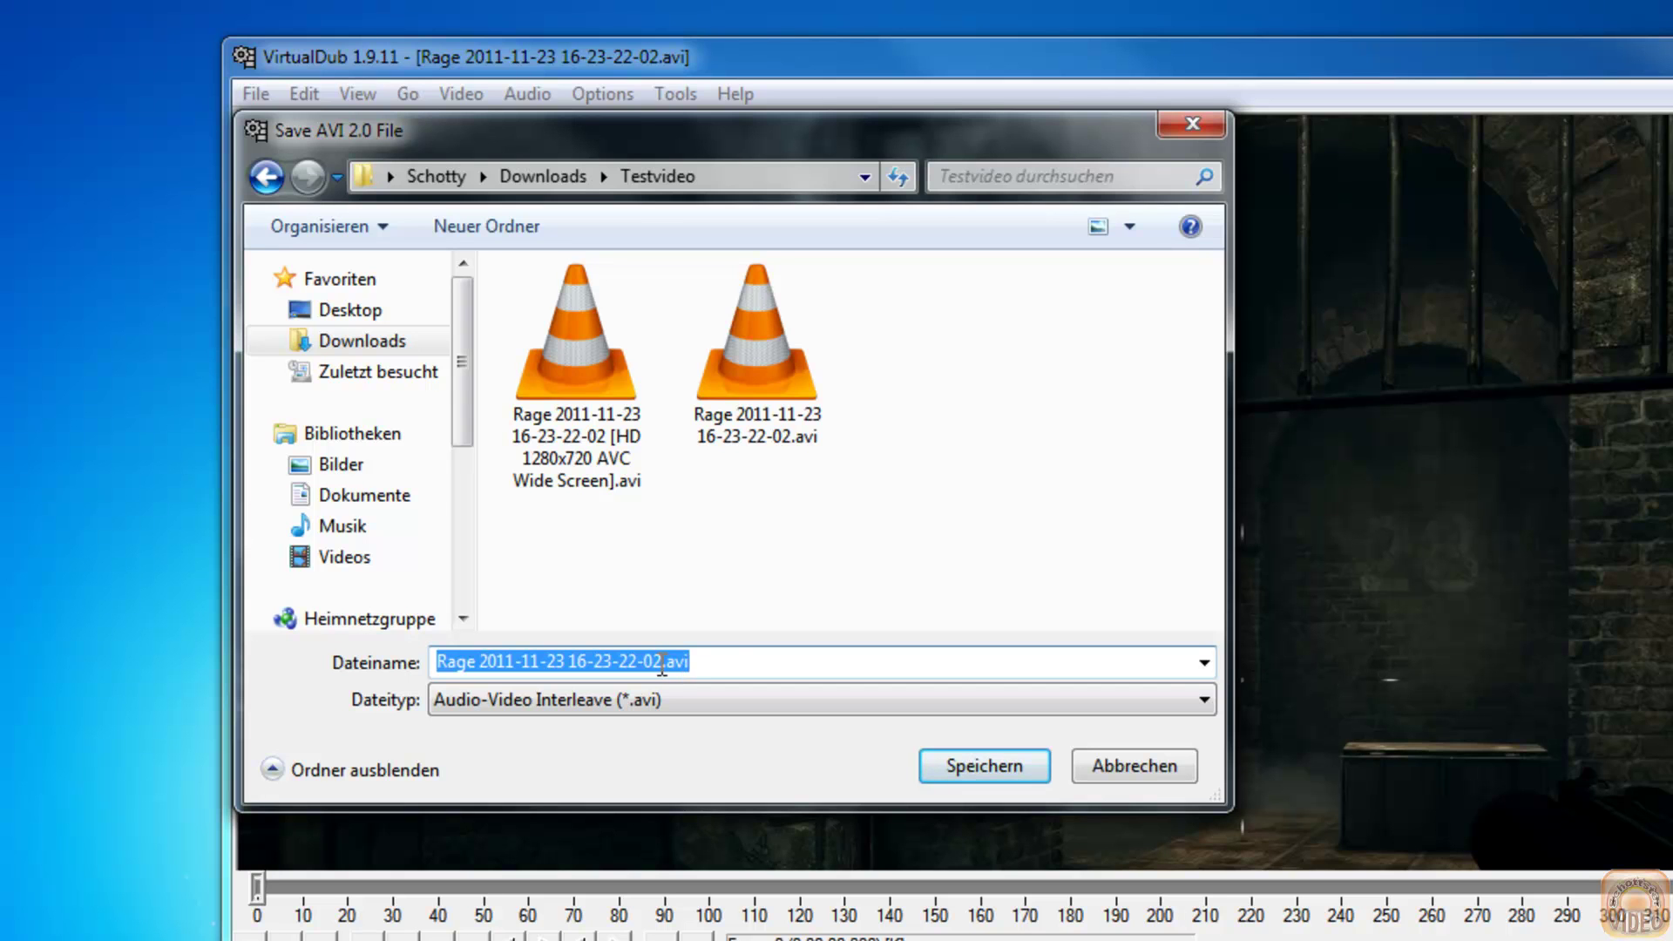
click(663, 664)
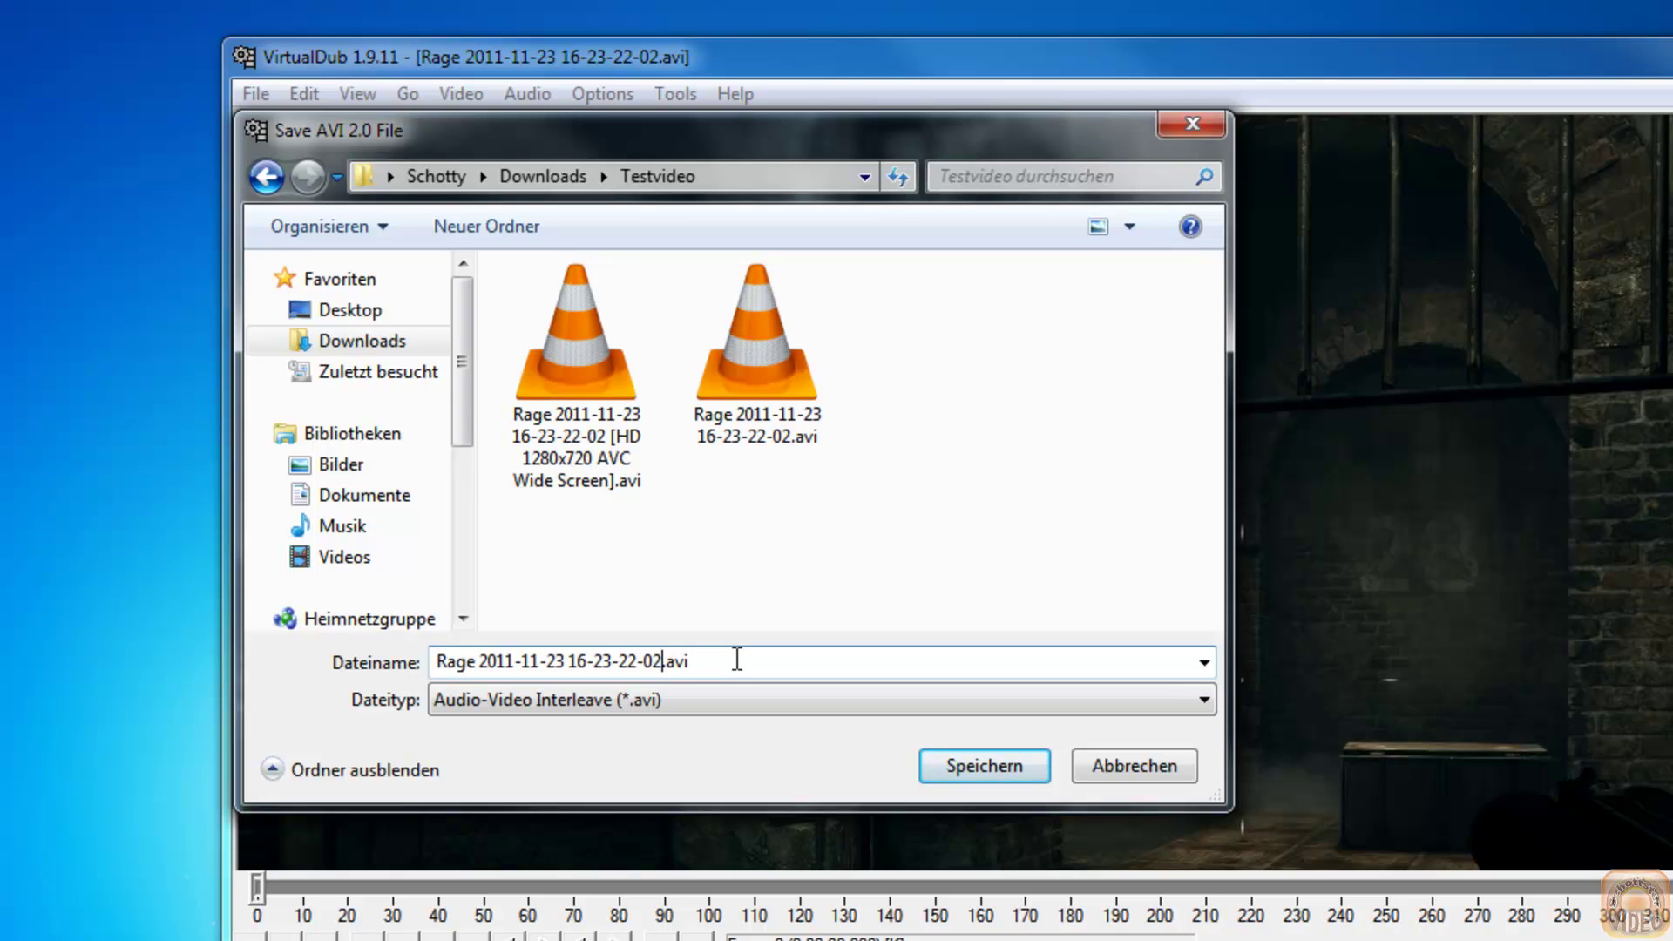
text(VD)
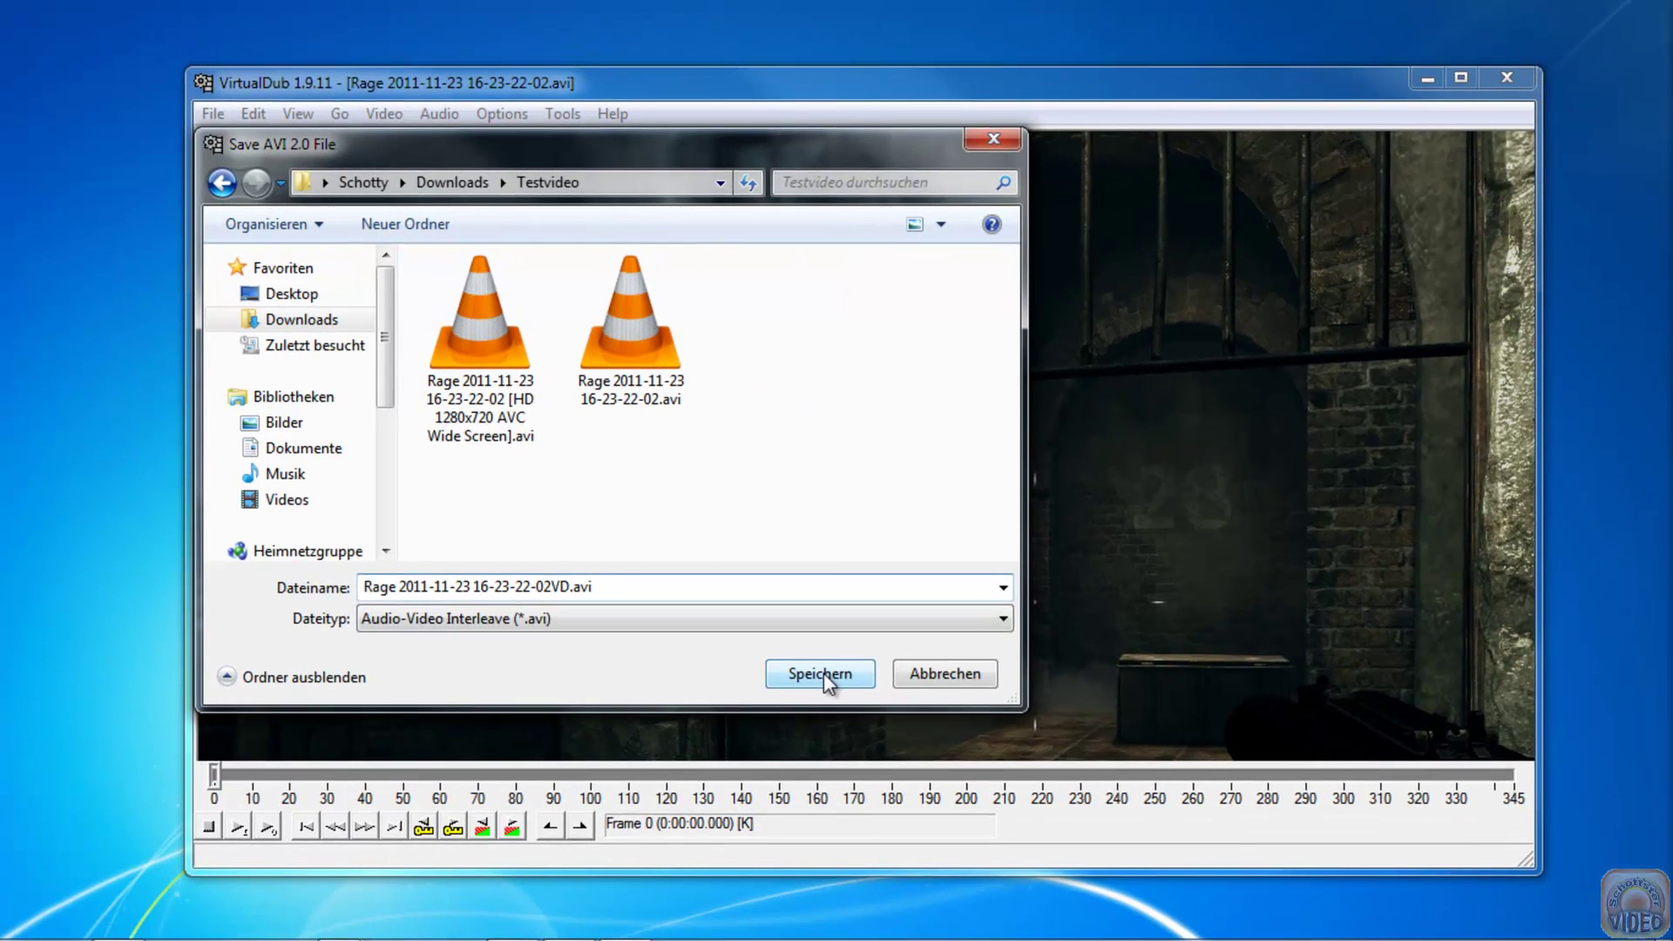
click(824, 673)
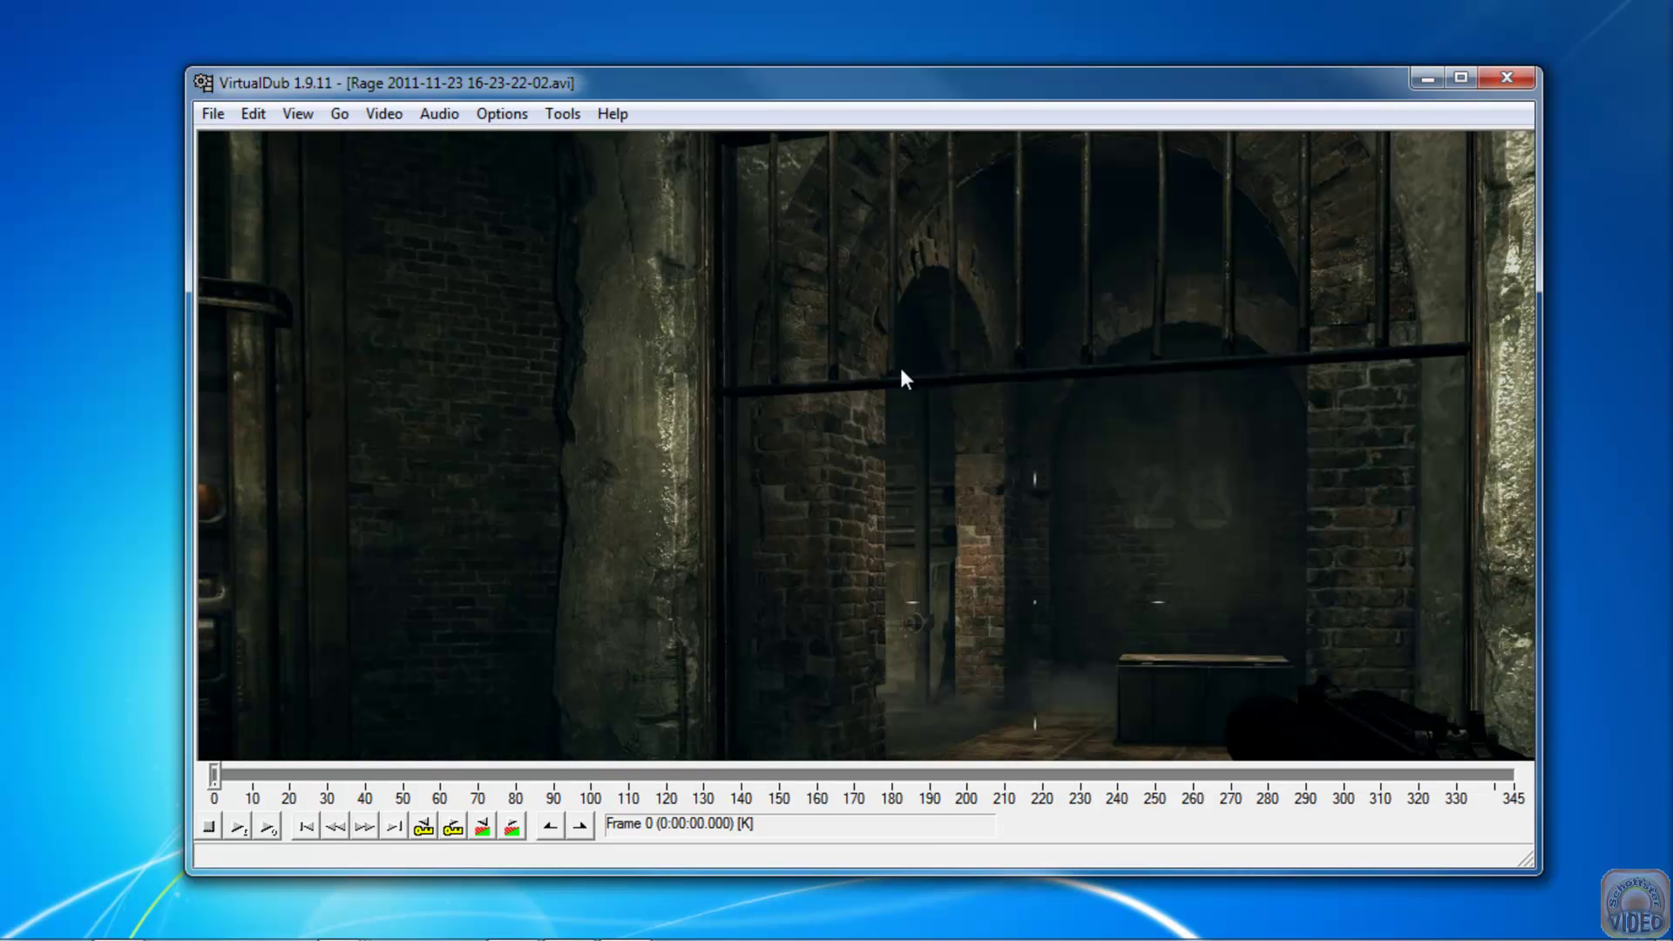
mouse_move(179, 937)
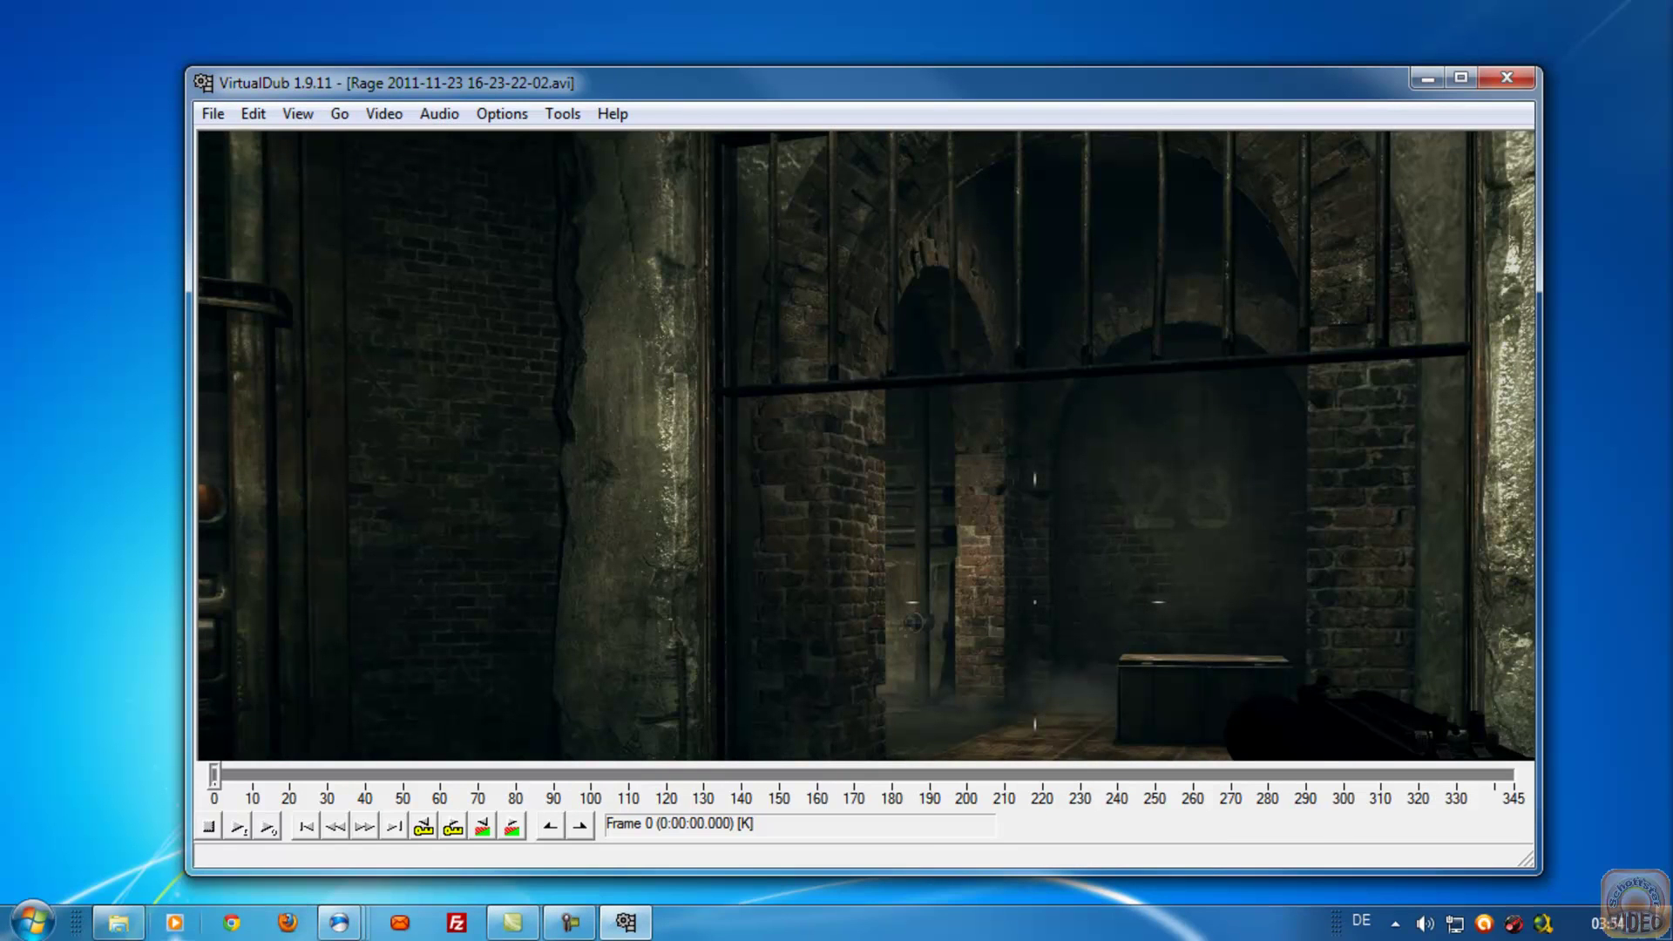
click(119, 925)
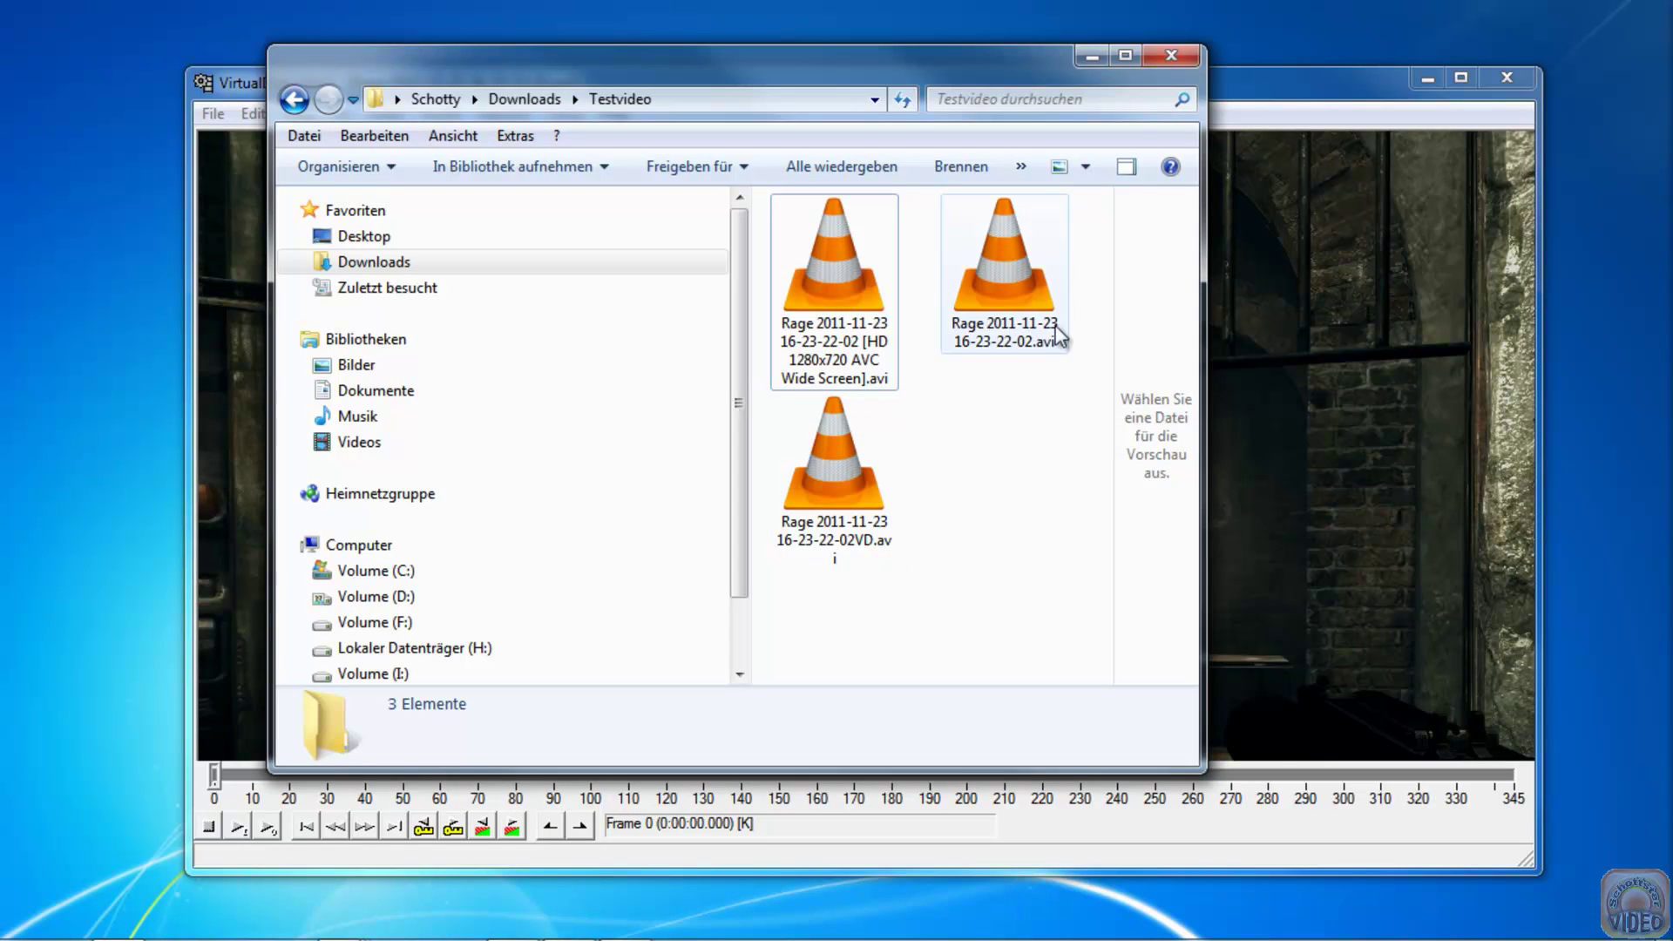
click(1011, 298)
right_click(990, 281)
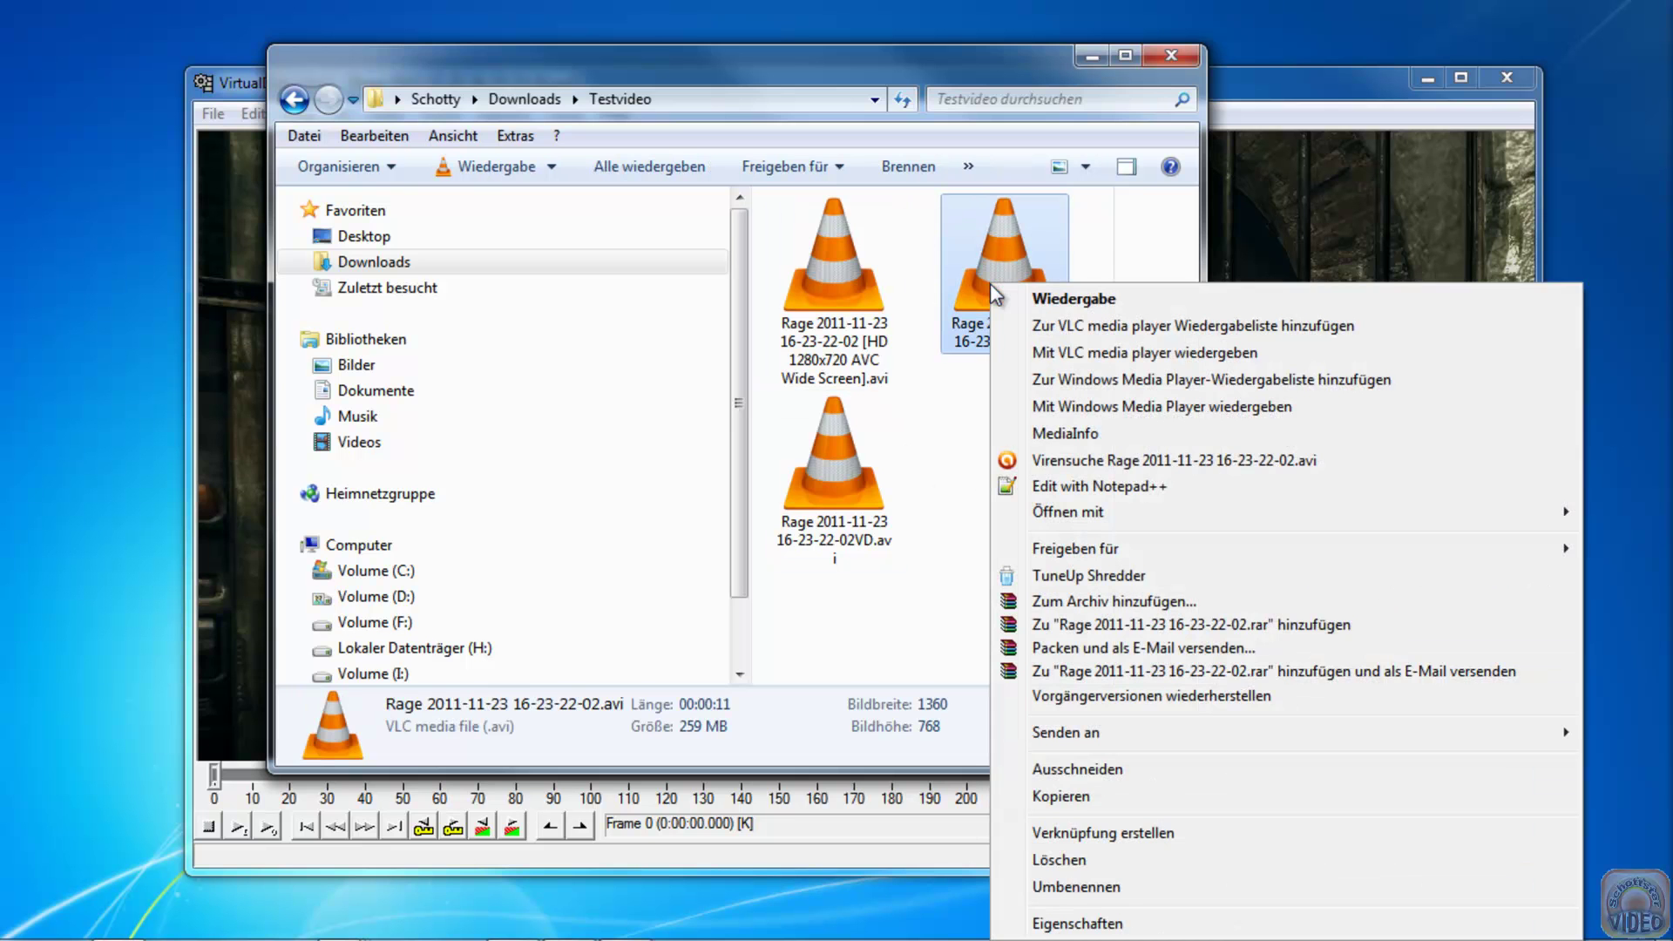
click(1084, 924)
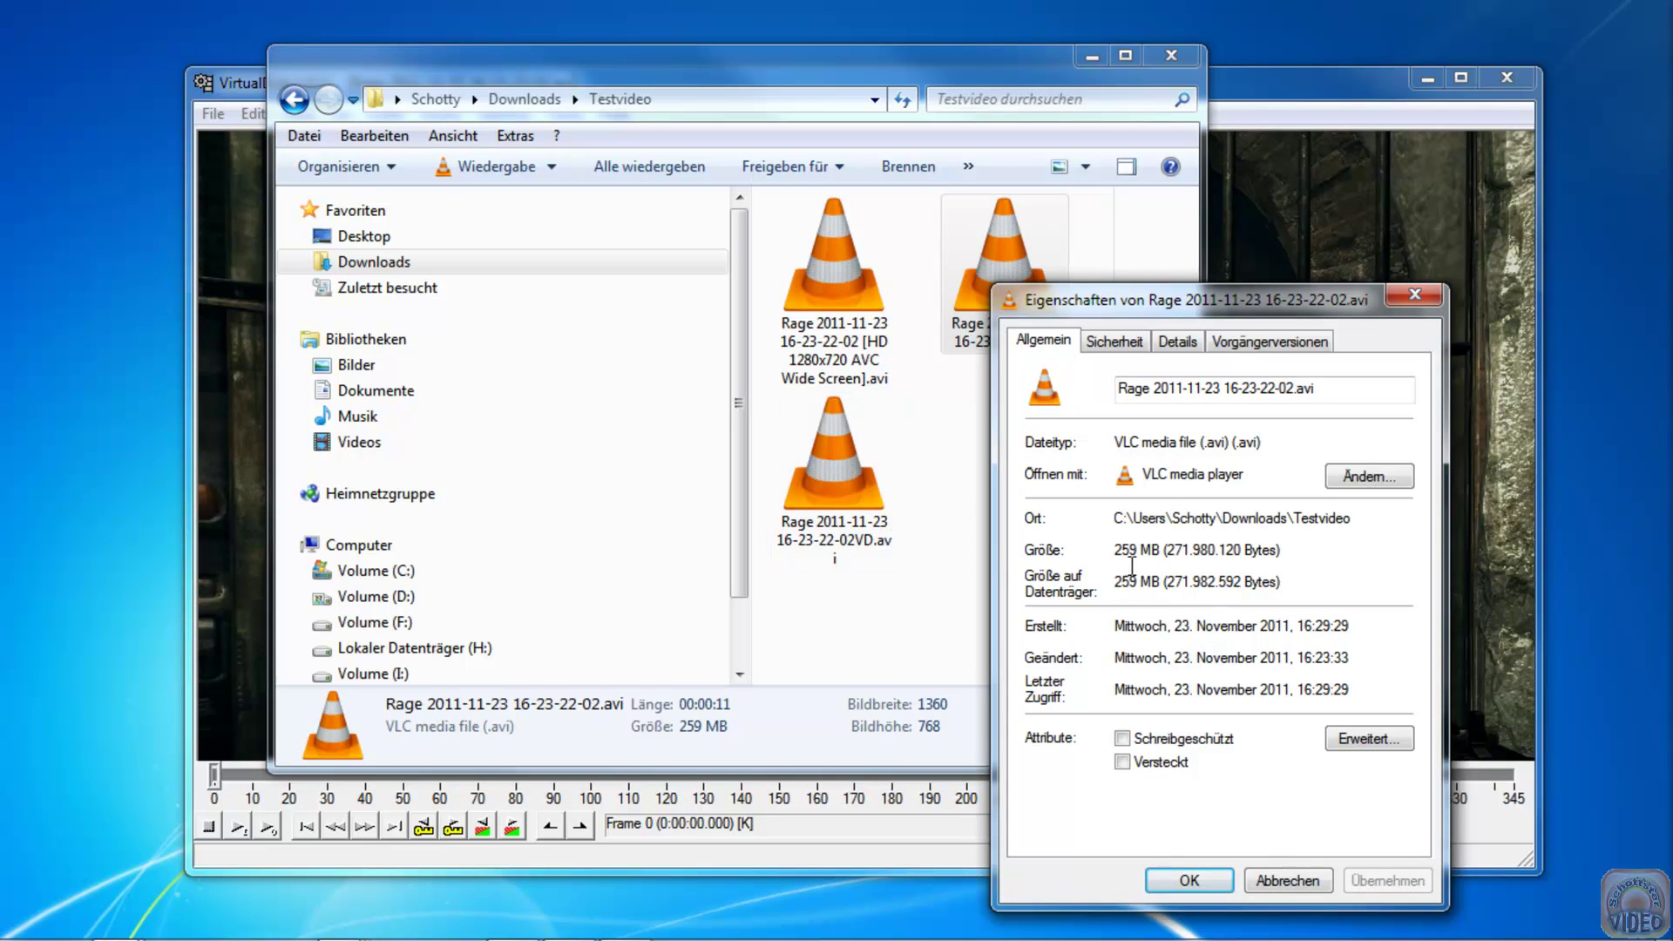
click(1414, 295)
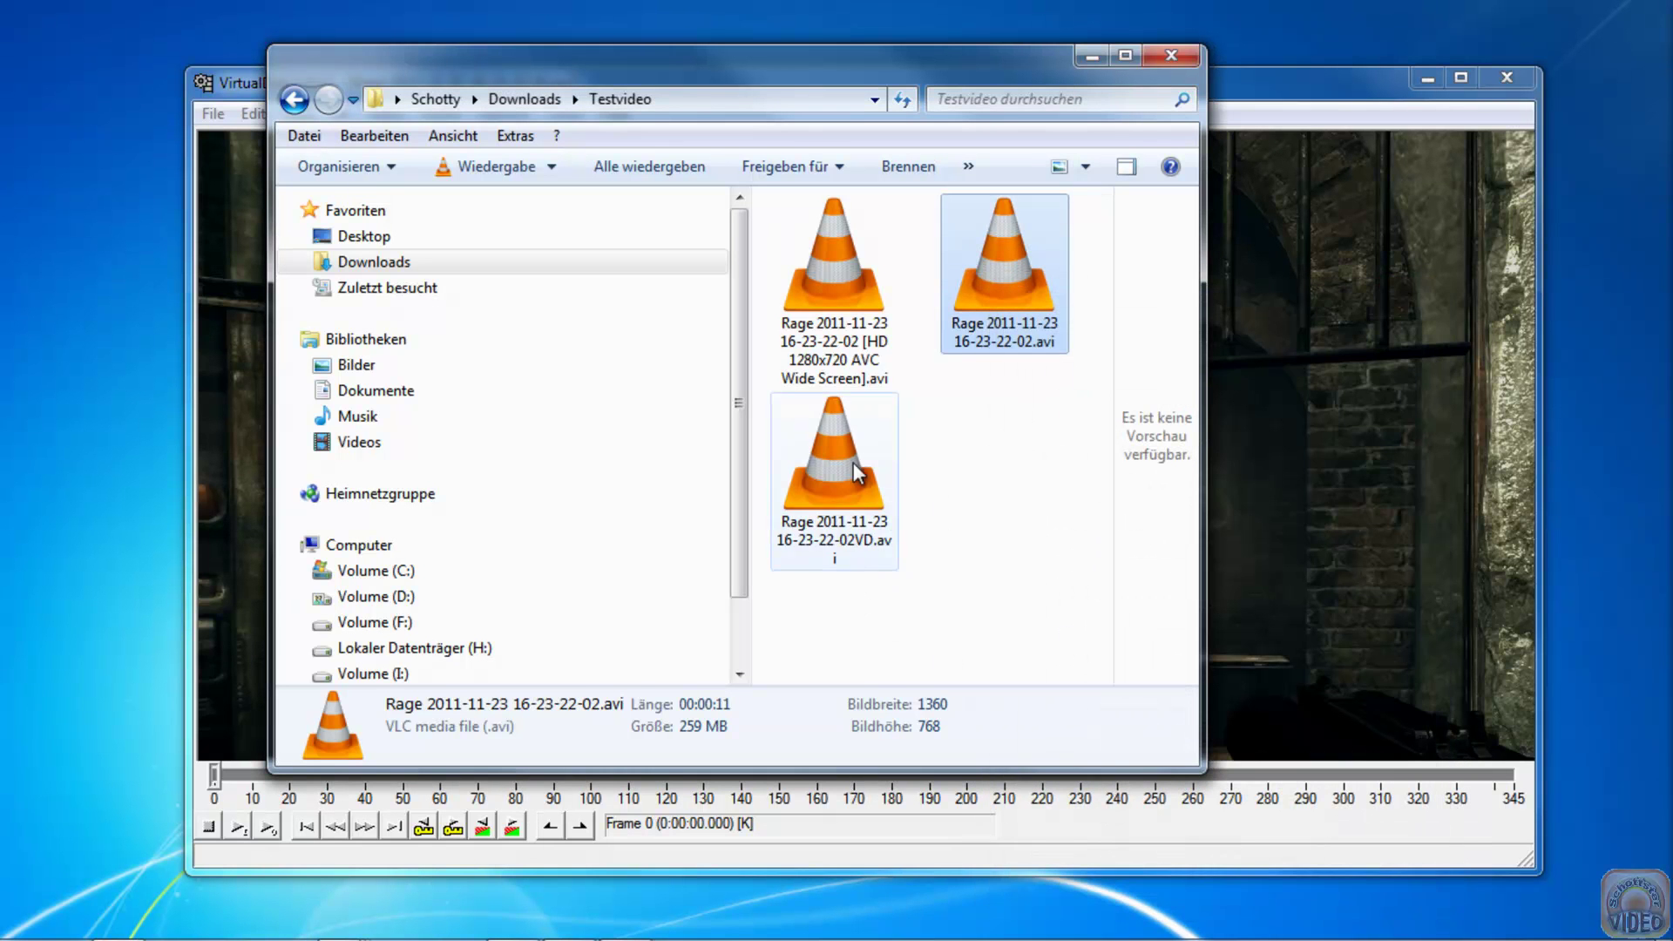
- Check the file size of the FormatFactory version, marked [HD 1280x720 AVC Wide Screen], in its properties
click(842, 298)
right_click(822, 274)
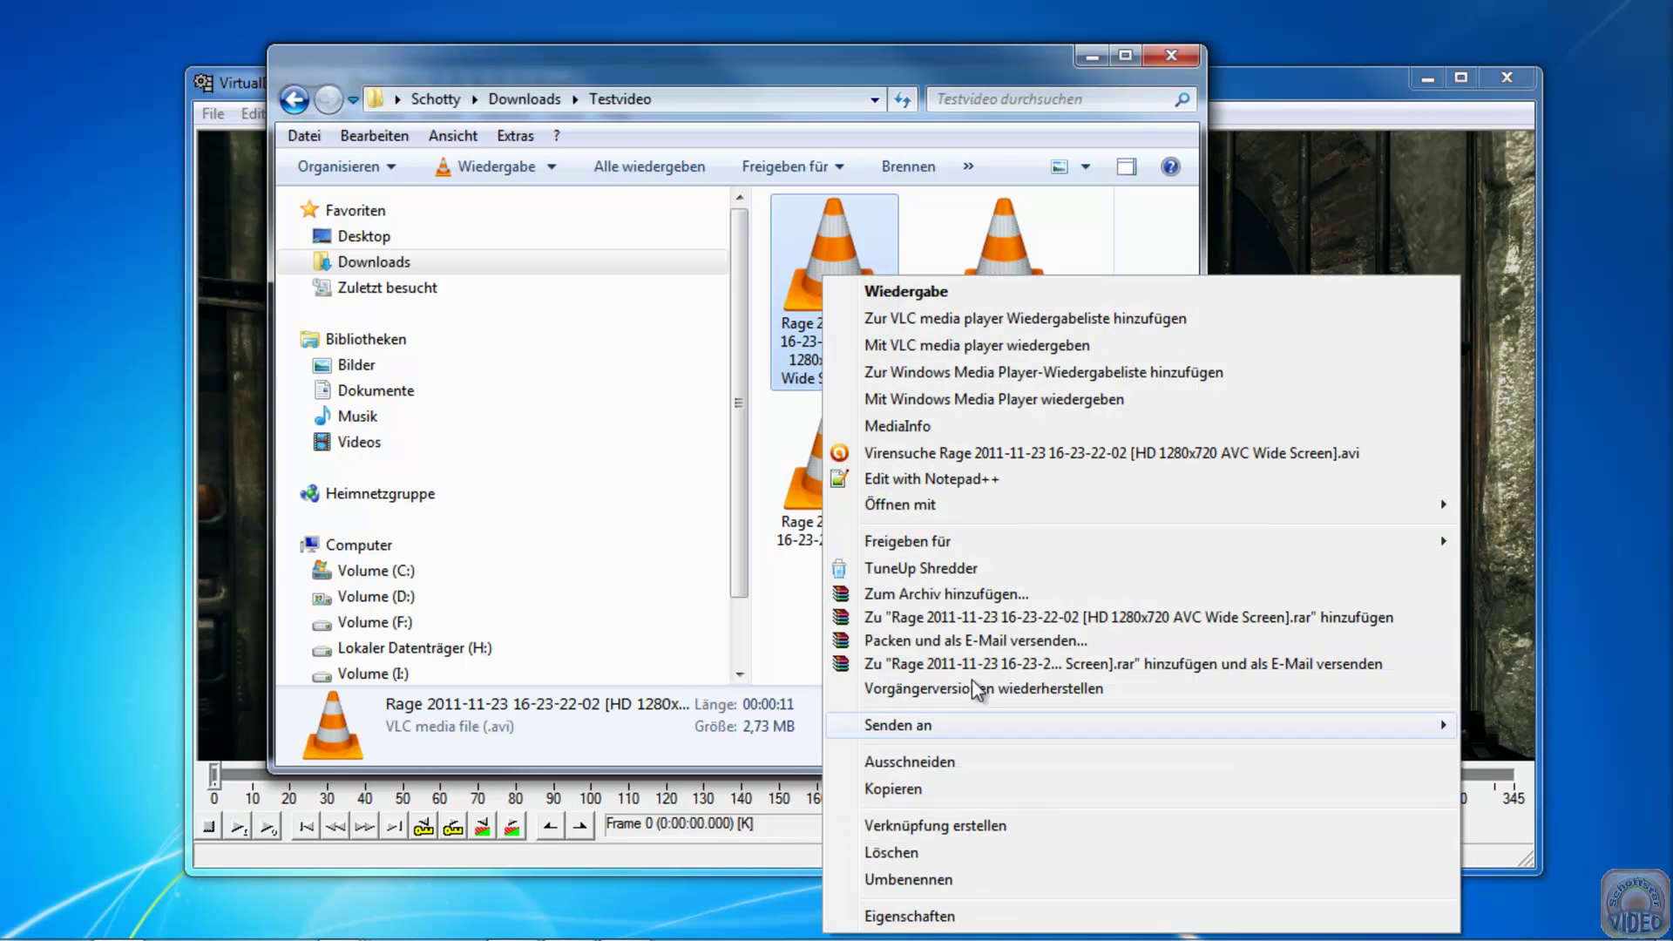
click(970, 915)
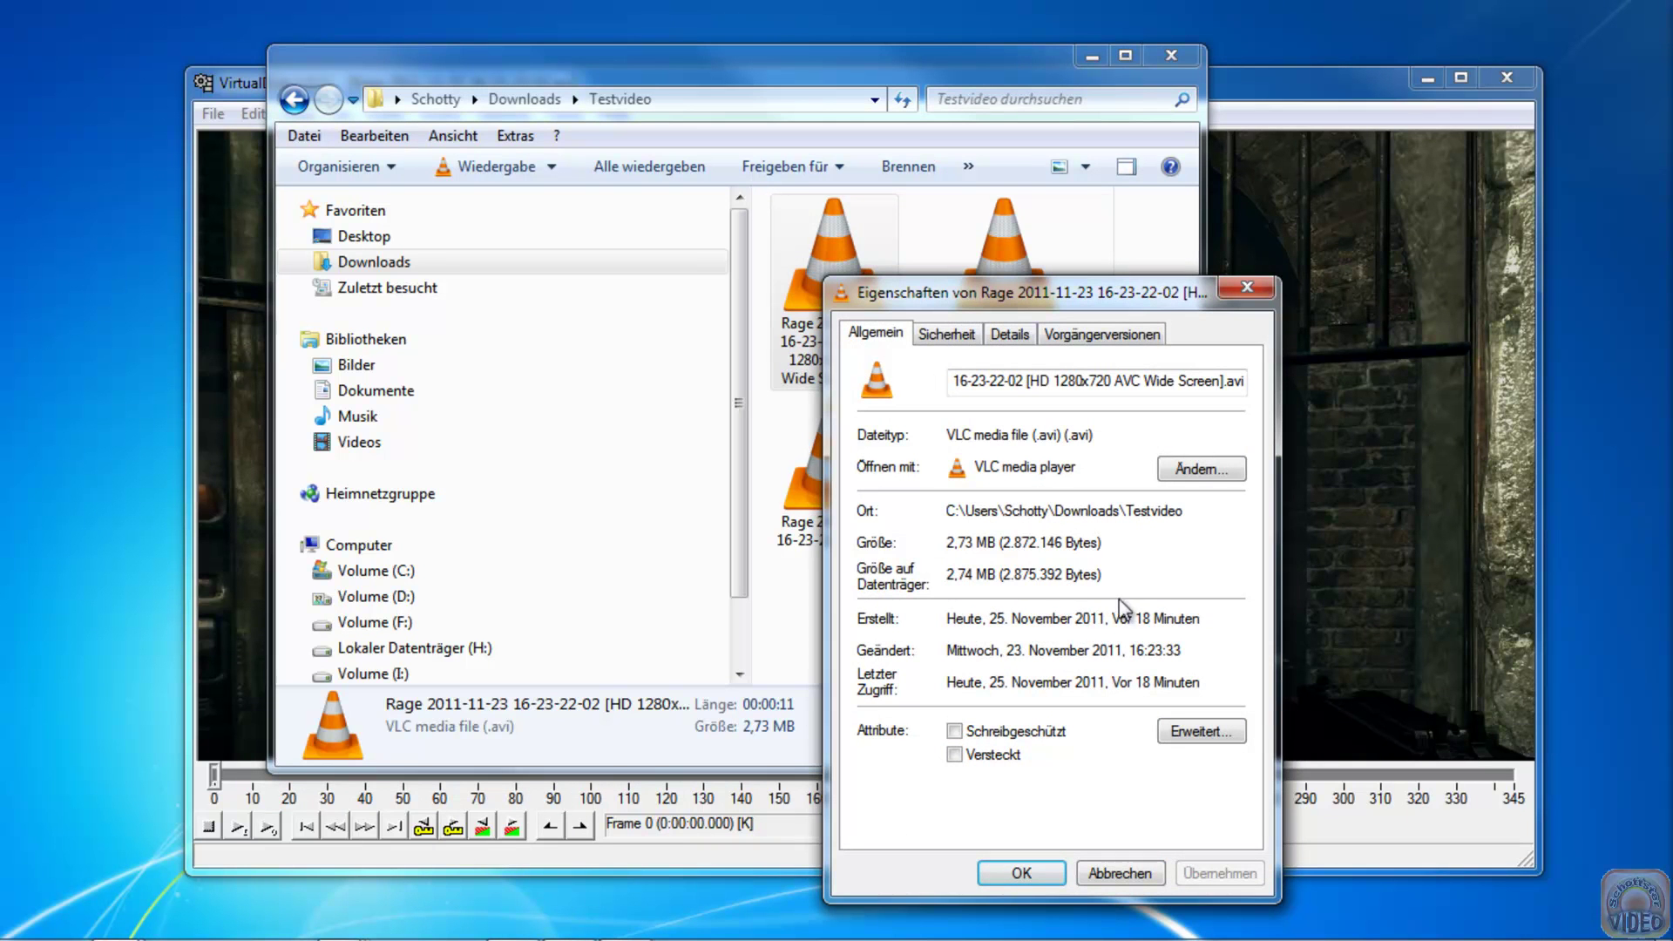
click(1245, 290)
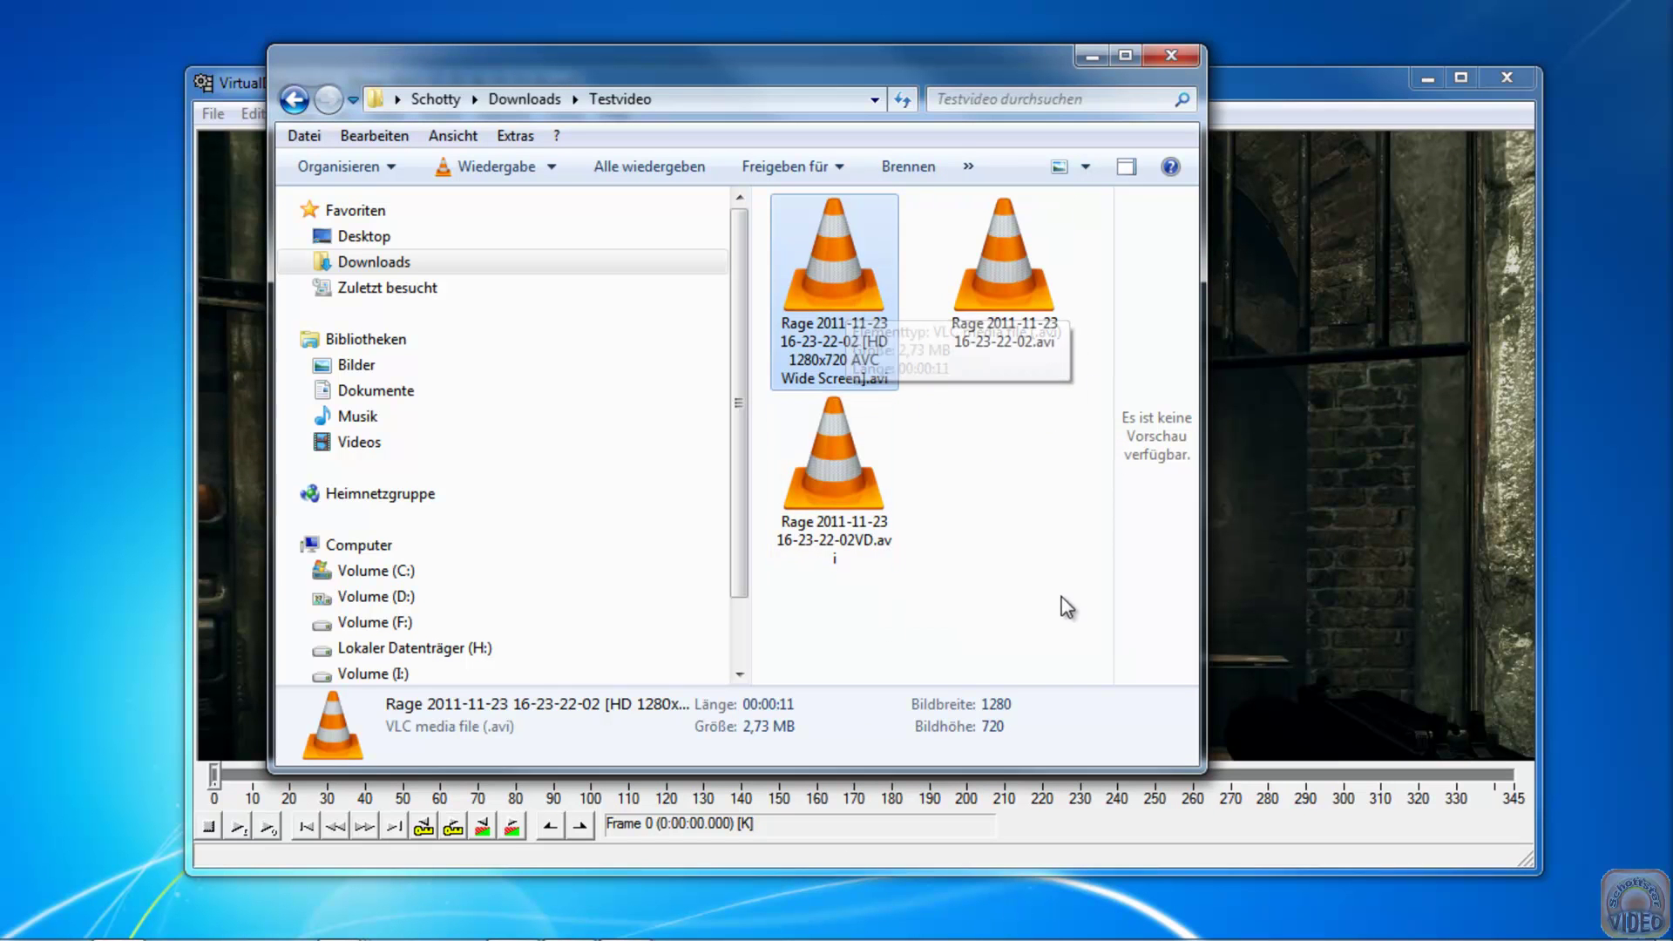
mouse_move(847, 512)
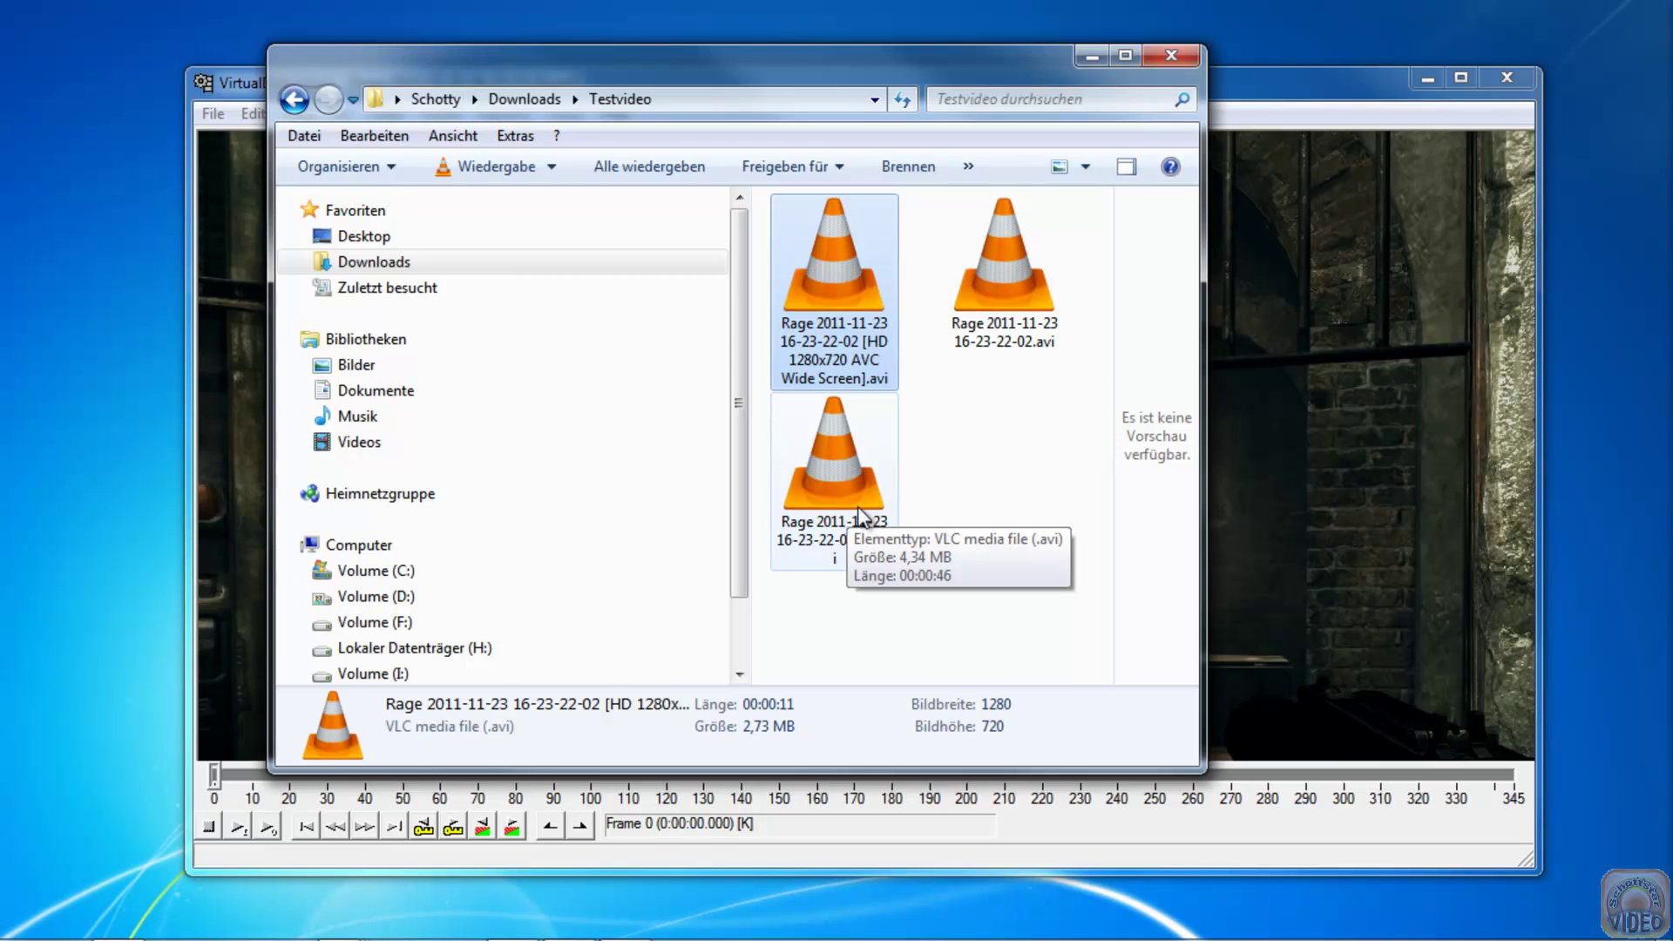
right_click(819, 499)
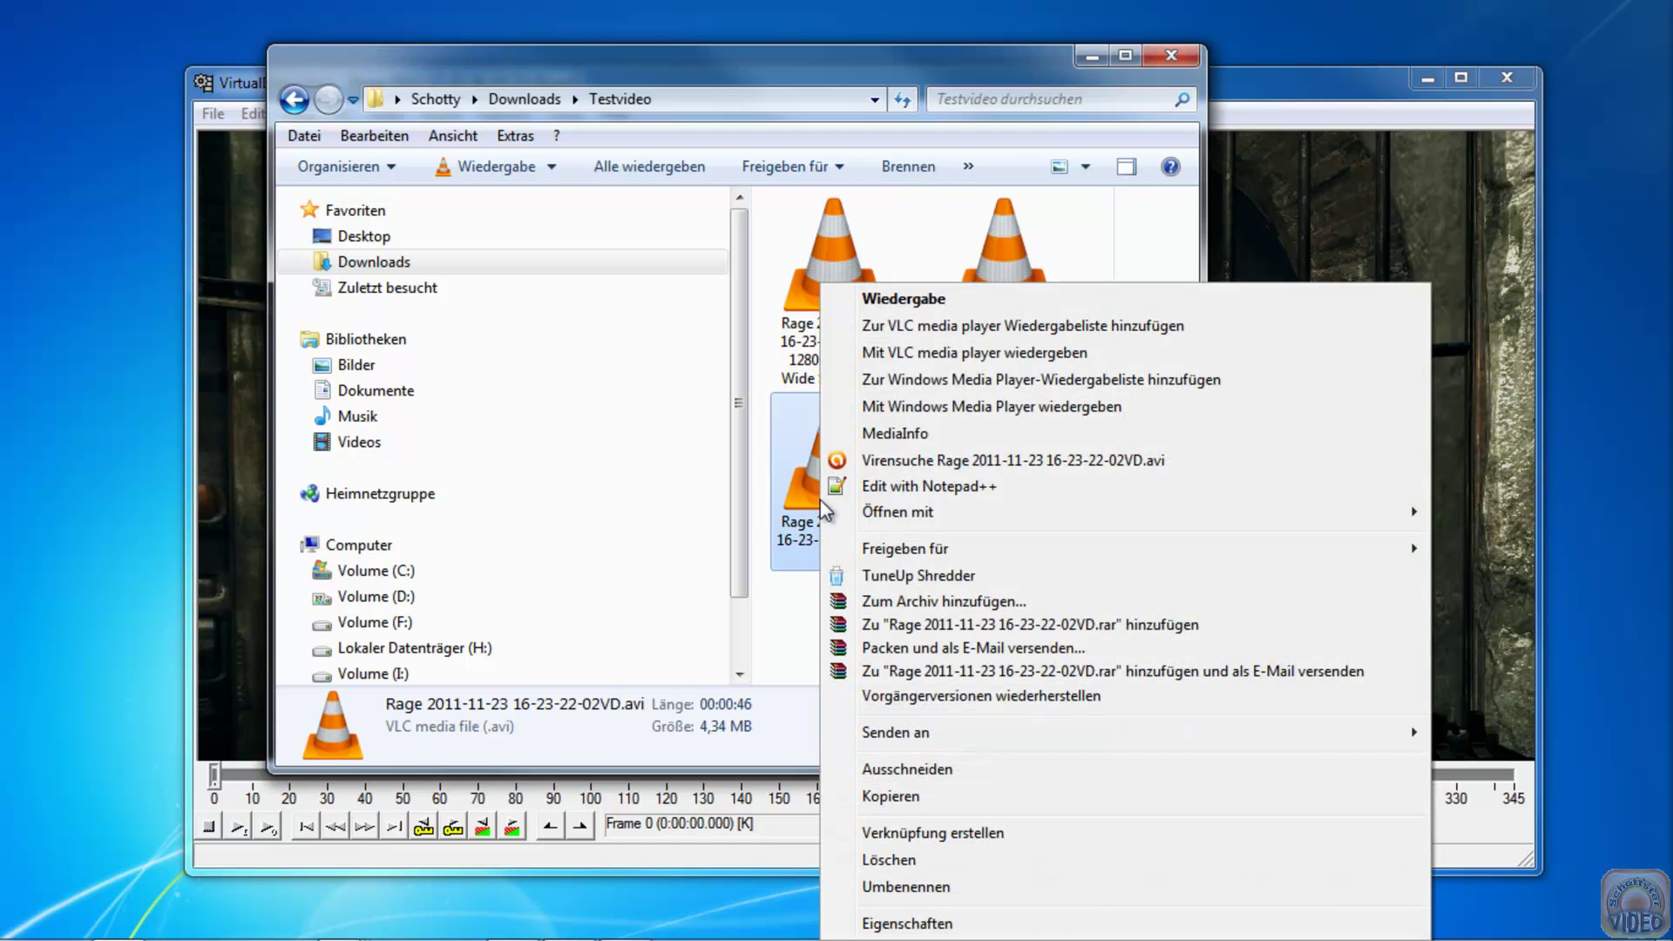
click(939, 922)
drag(1063, 335, 1241, 210)
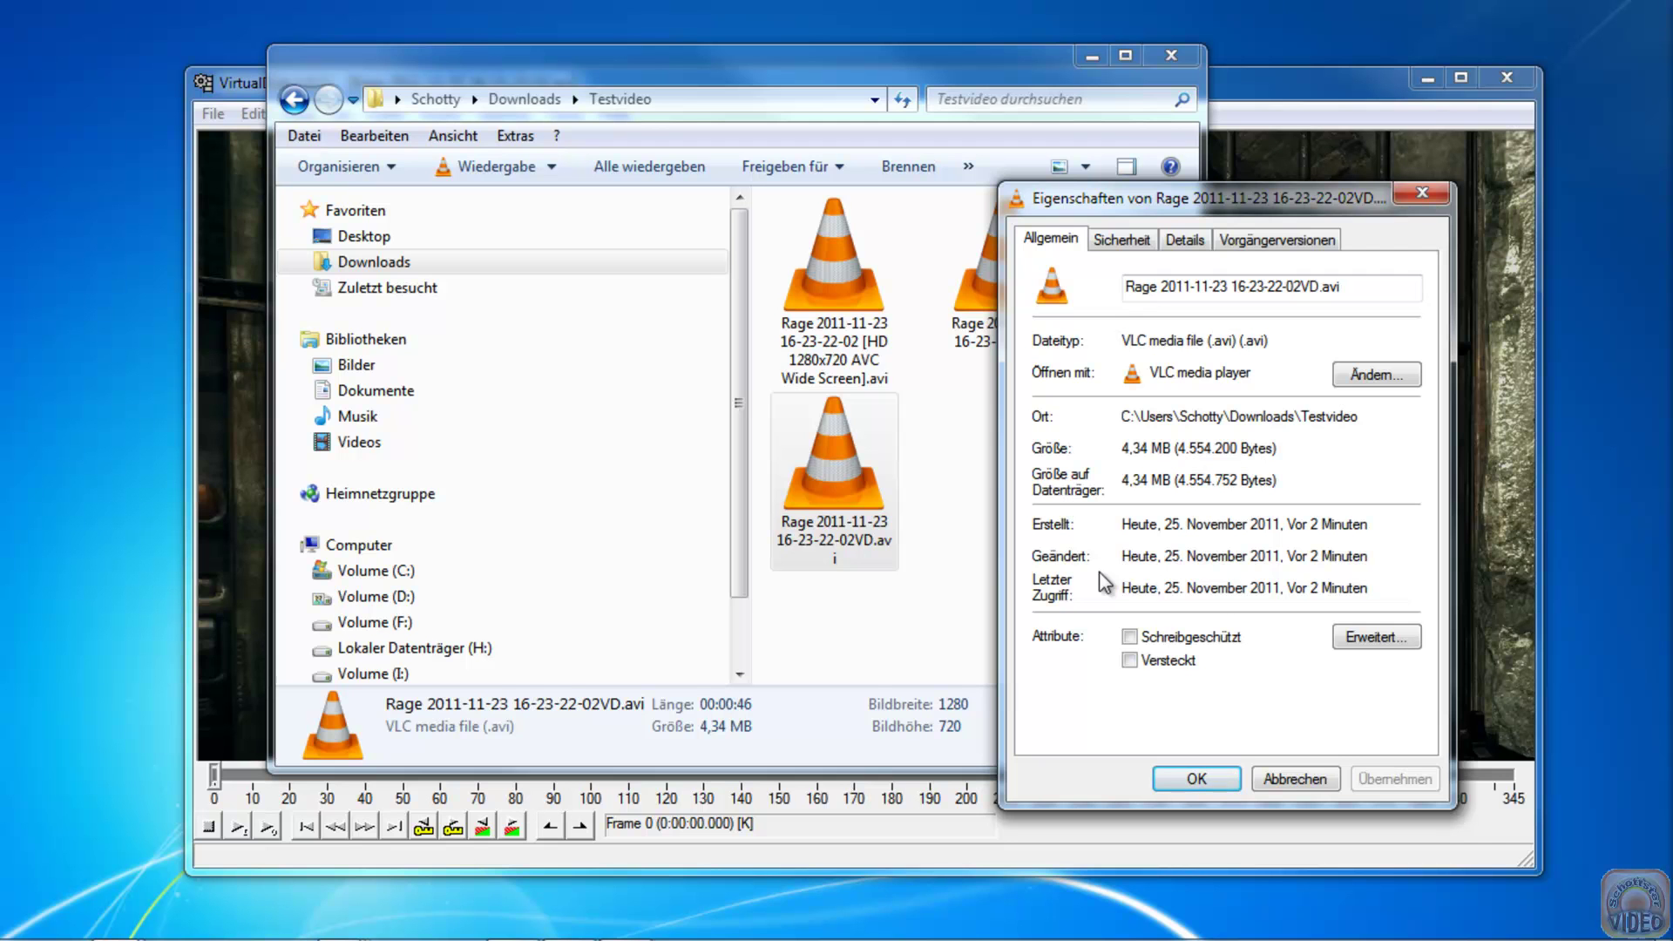
click(1197, 778)
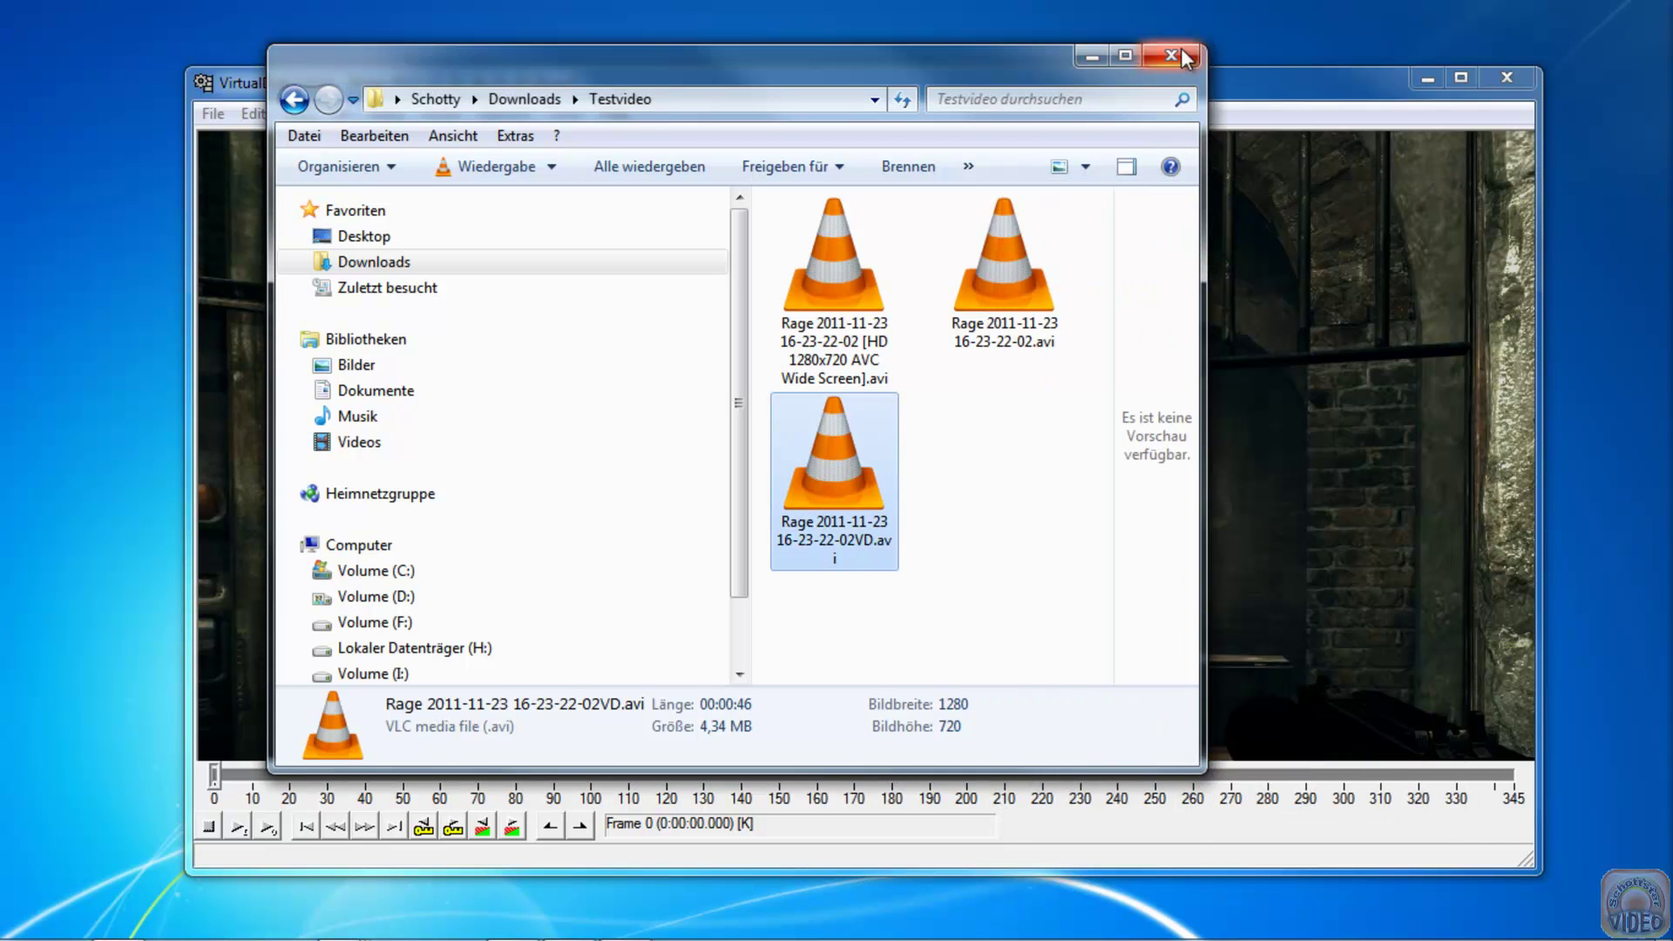
click(1171, 54)
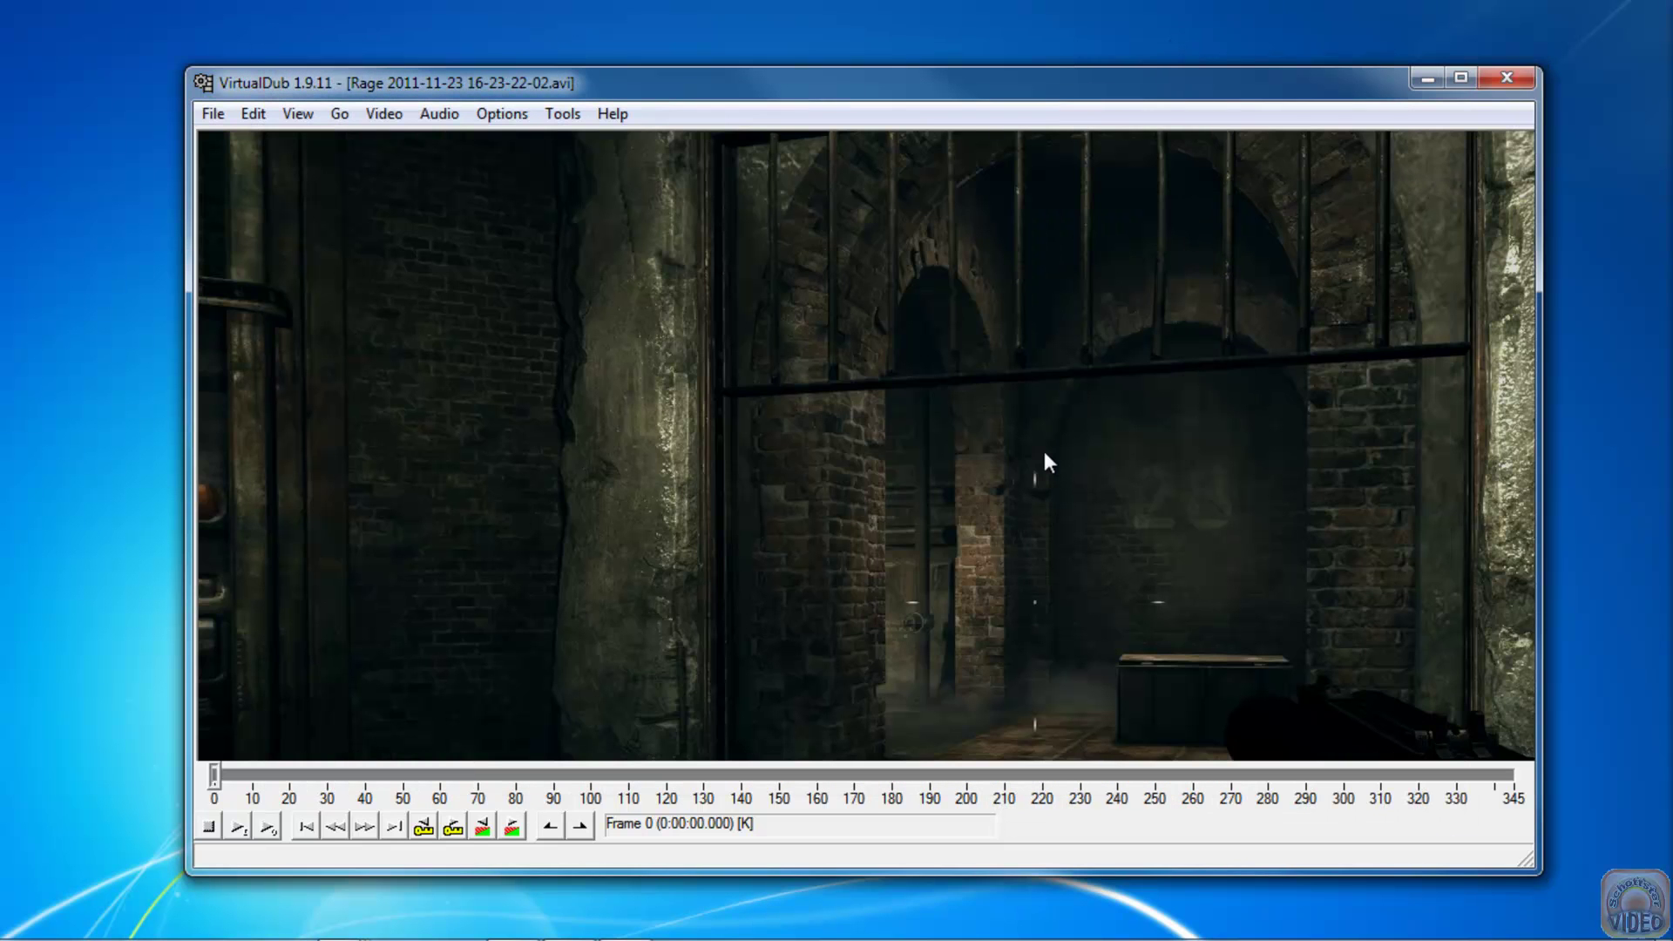